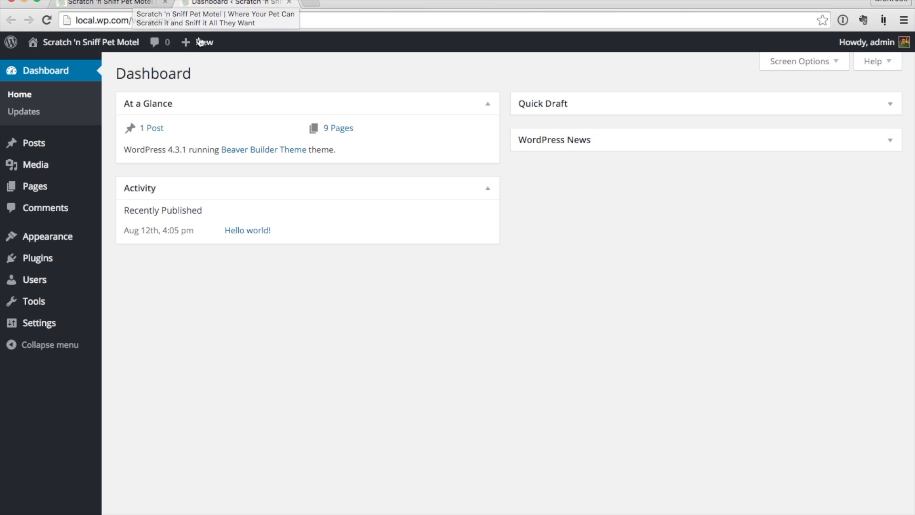
# Step: Create a new page titled "Demo Homepage" and open it in Page Builder
pyautogui.moveTo(198, 43)
pyautogui.click(190, 98)
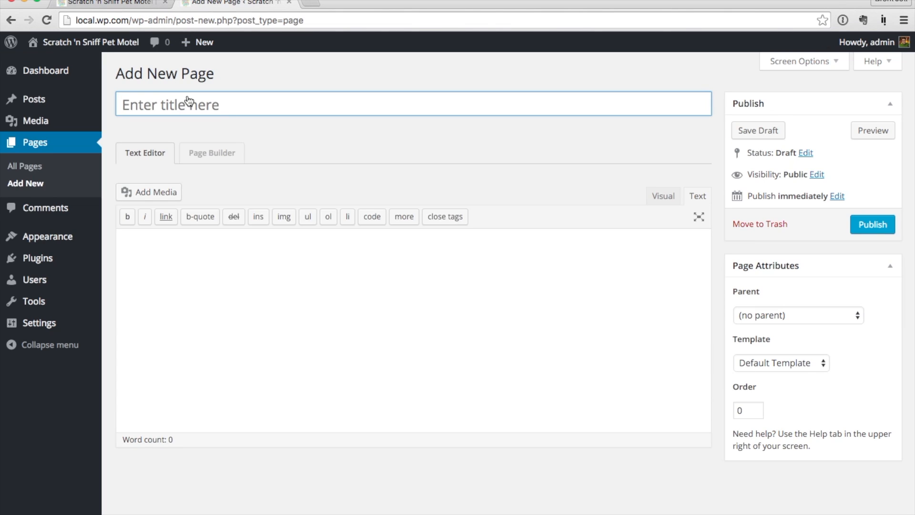
pyautogui.click(188, 101)
pyautogui.write('Demo Homepage')
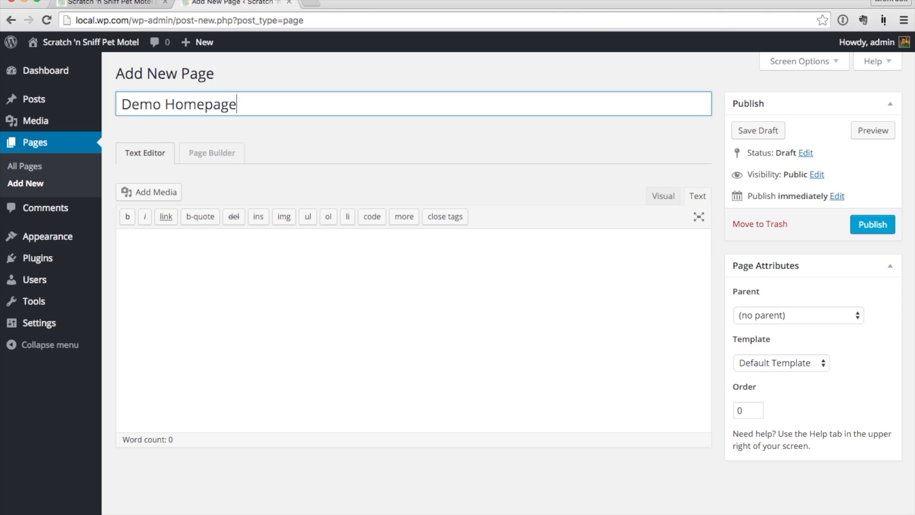
pyautogui.click(233, 153)
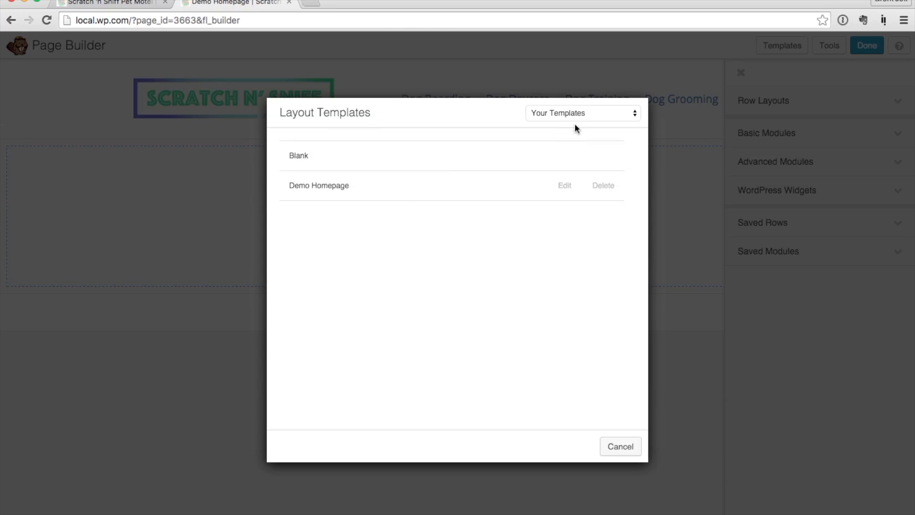
# Step: Look through the layout templates offered under Home Pages and Content Pages
pyautogui.click(593, 117)
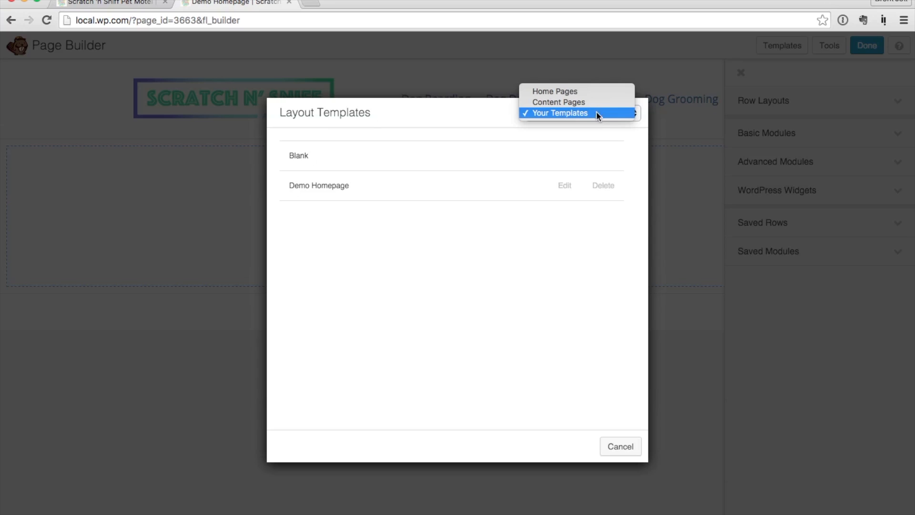
pyautogui.click(585, 92)
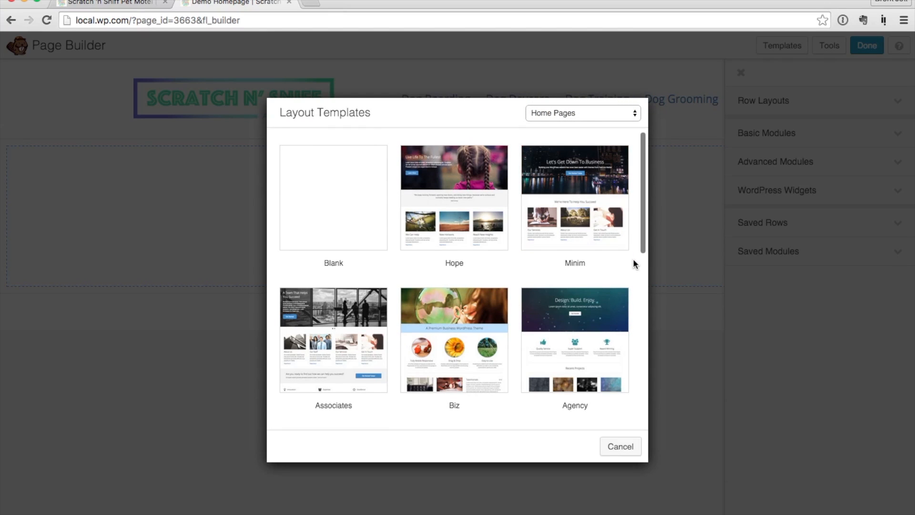
pyautogui.scroll(-5, 633, 260)
pyautogui.click(590, 112)
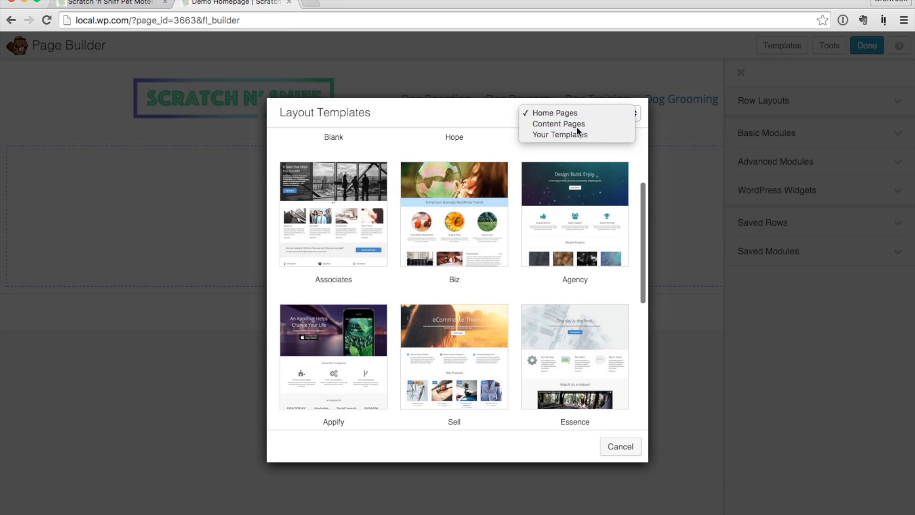
pyautogui.click(577, 125)
pyautogui.scroll(5, 579, 231)
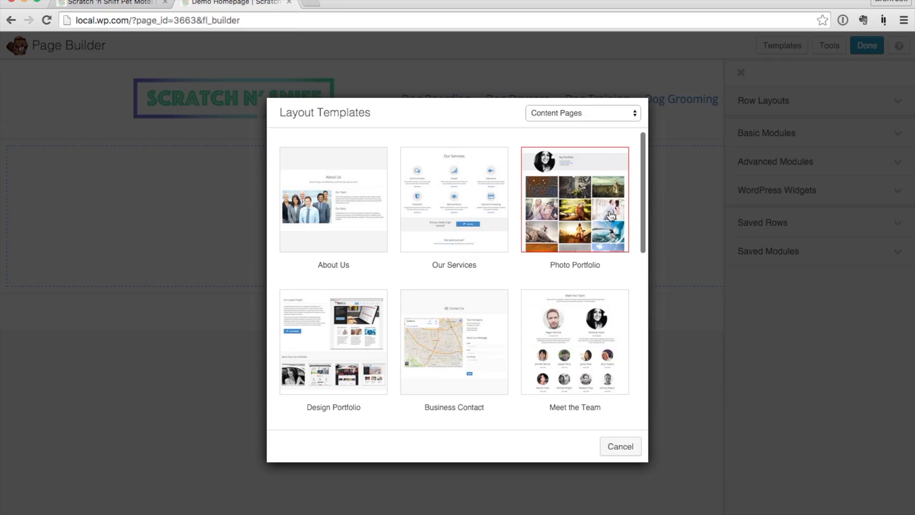
pyautogui.scroll(-5, 611, 216)
pyautogui.scroll(-4, 611, 215)
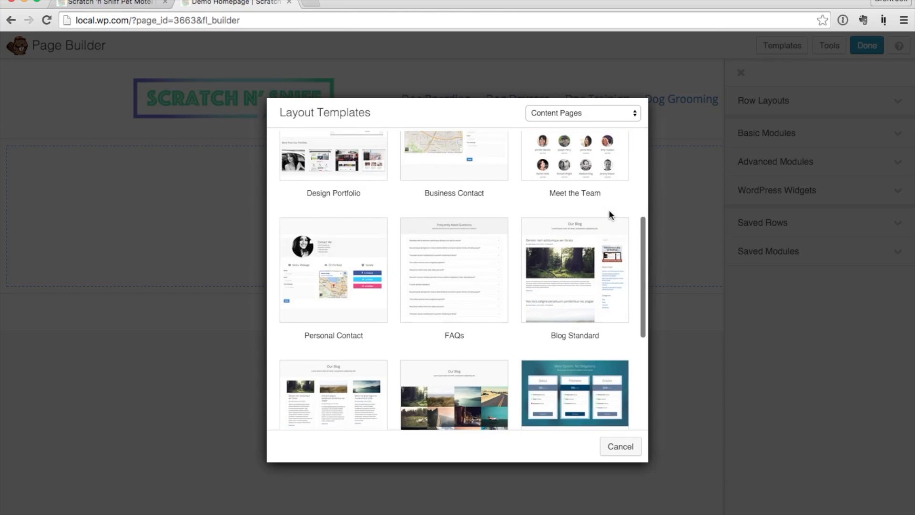
pyautogui.scroll(-5, 610, 214)
pyautogui.scroll(-1, 609, 211)
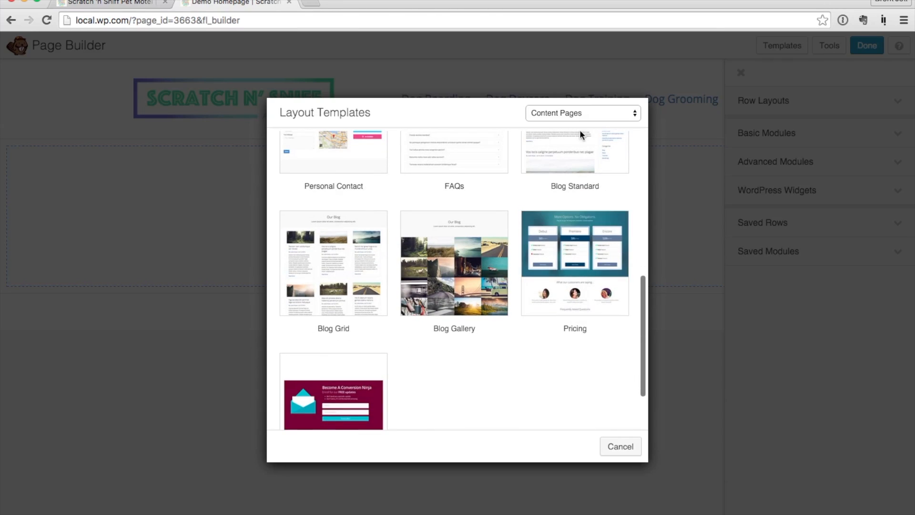
# Step: Return to Your Templates and start the page from the Blank layout
pyautogui.click(574, 112)
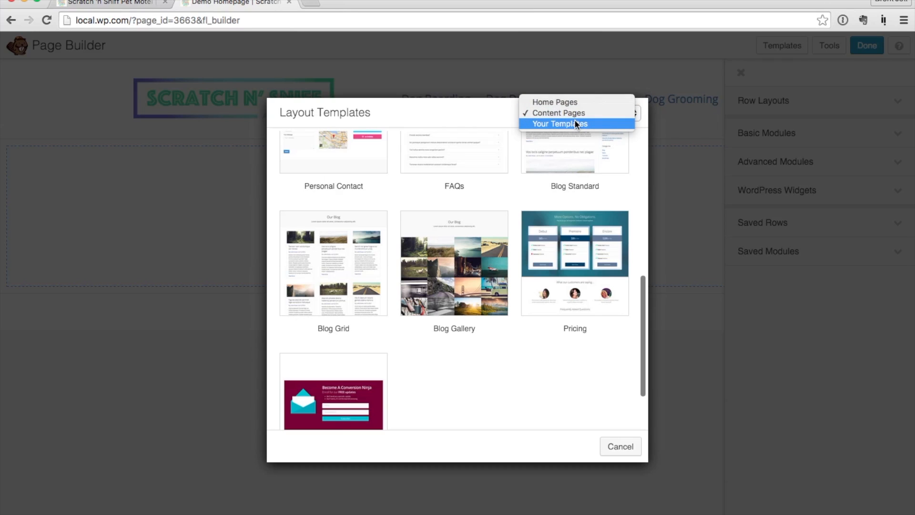
pyautogui.click(574, 120)
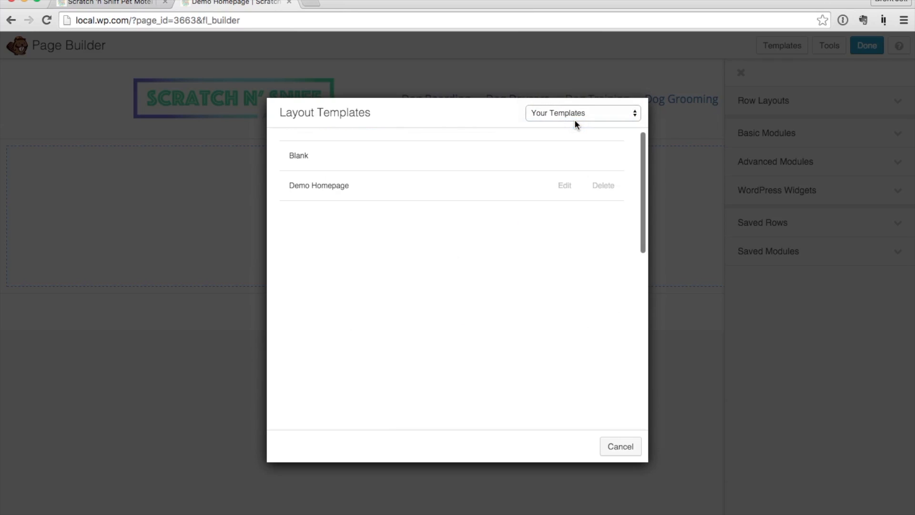
pyautogui.click(328, 156)
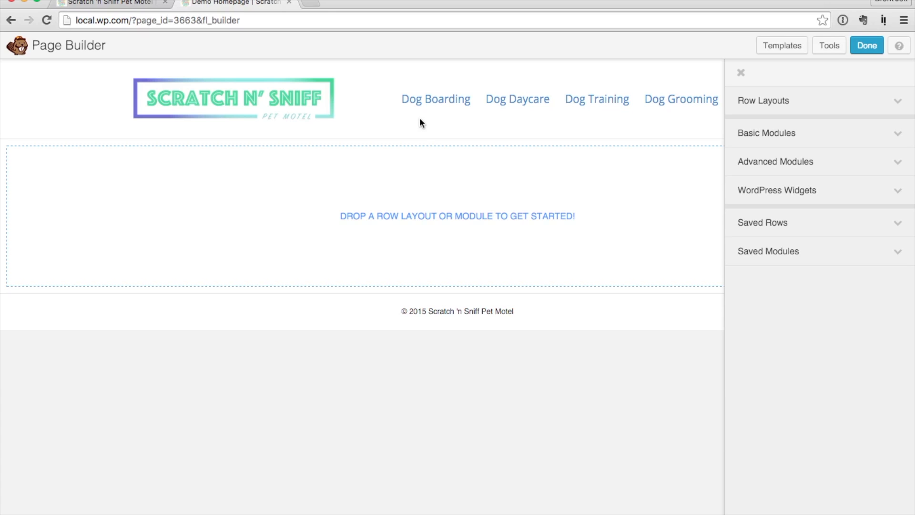
# Step: Check the finished homepage for reference and add a Heading module to the empty demo page
pyautogui.click(114, 2)
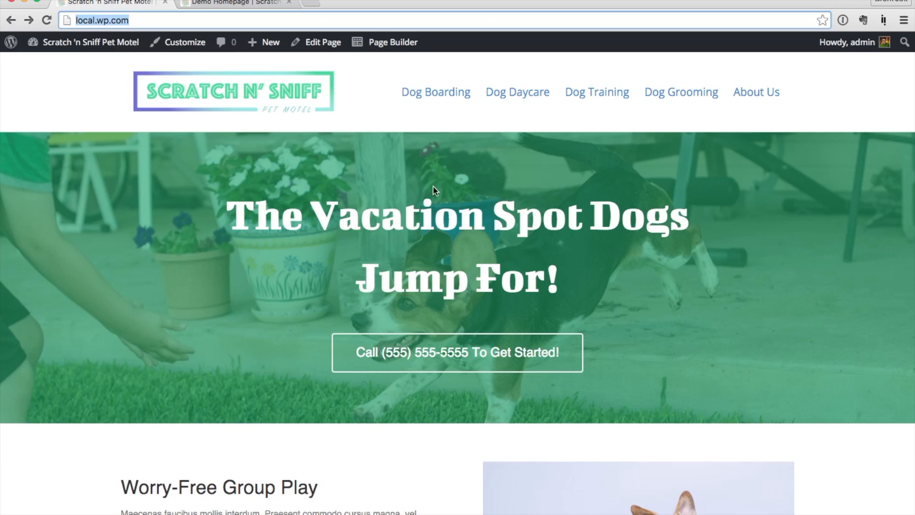
pyautogui.click(212, 4)
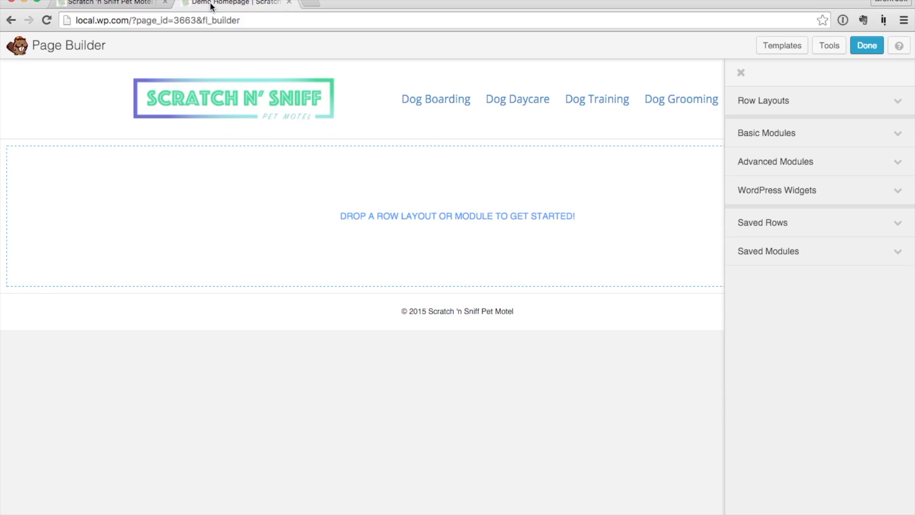
pyautogui.click(794, 136)
pyautogui.moveTo(801, 157); pyautogui.dragTo(453, 226)
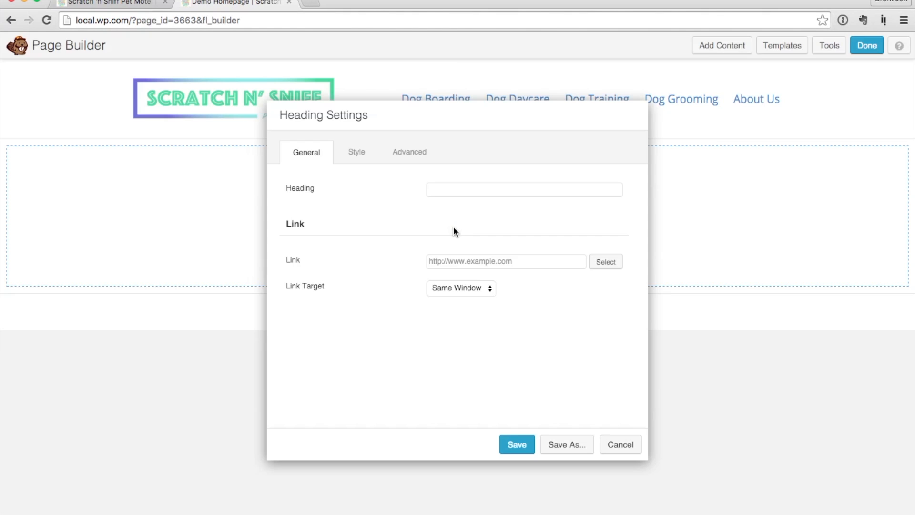
# Step: Copy "The Vacation Spot Dogs Jump For!" from the finished homepage into the module's heading text and save the heading
pyautogui.click(434, 188)
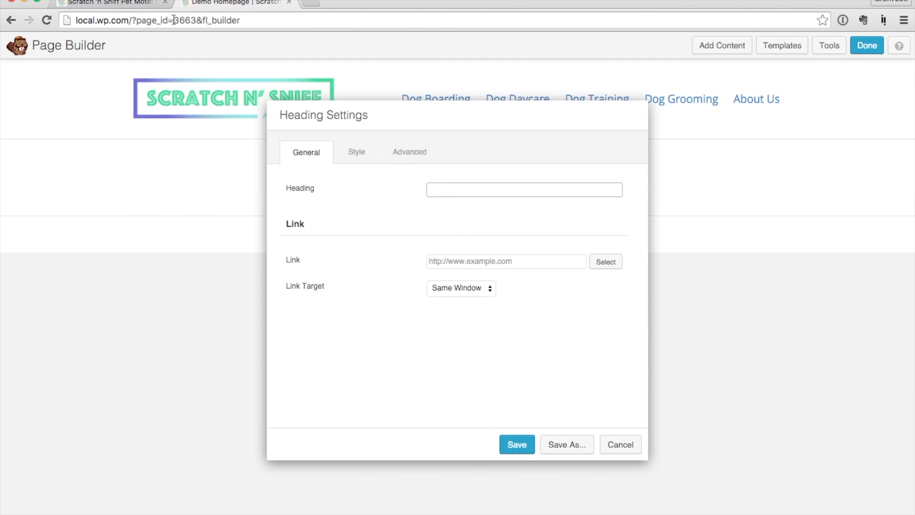
pyautogui.click(133, 4)
pyautogui.moveTo(226, 216); pyautogui.dragTo(575, 300)
pyautogui.press('super+c')
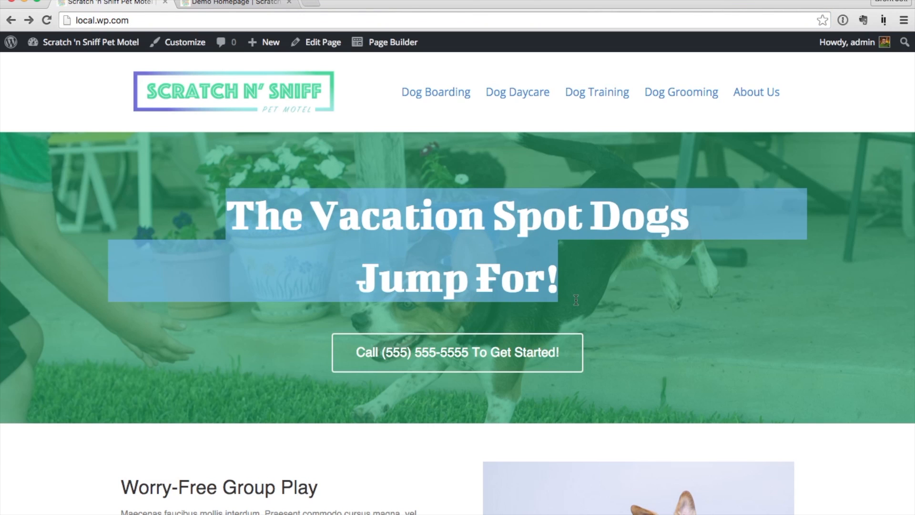
pyautogui.click(244, 4)
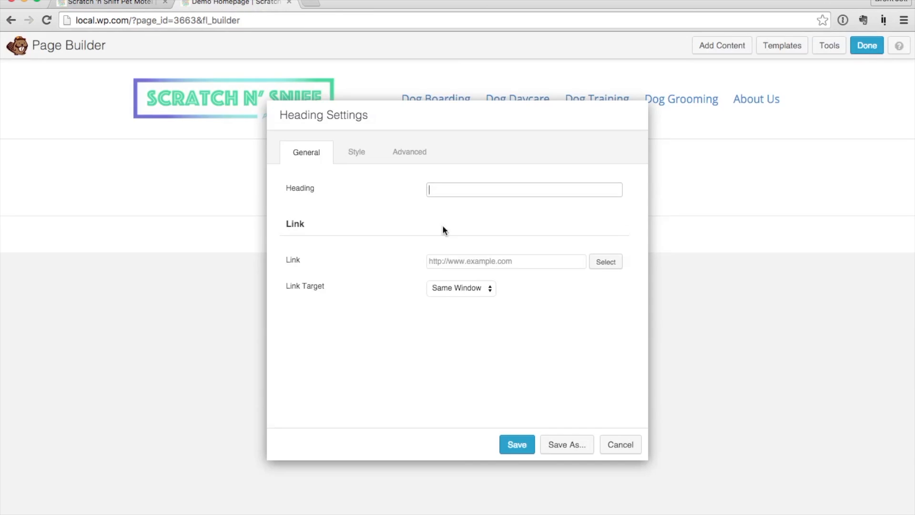
pyautogui.press('super+space')
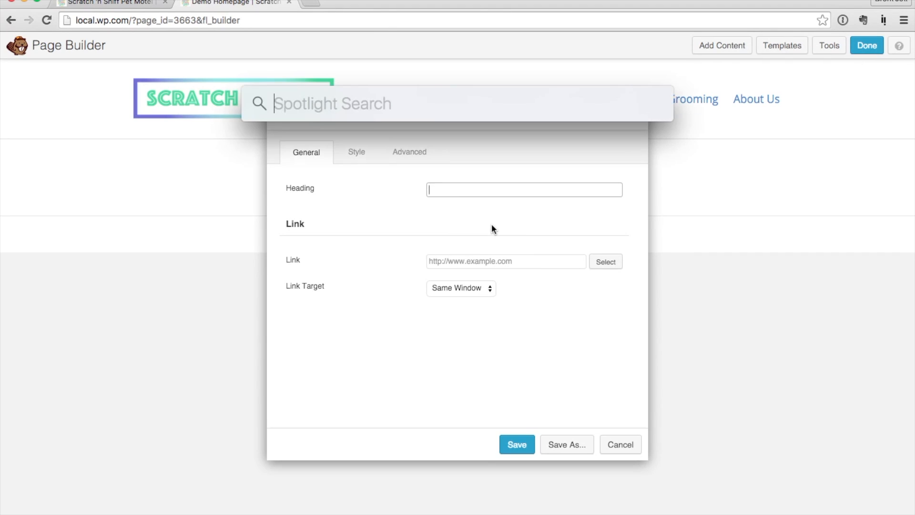
pyautogui.press('Escape')
pyautogui.click(432, 185)
pyautogui.press('super+v')
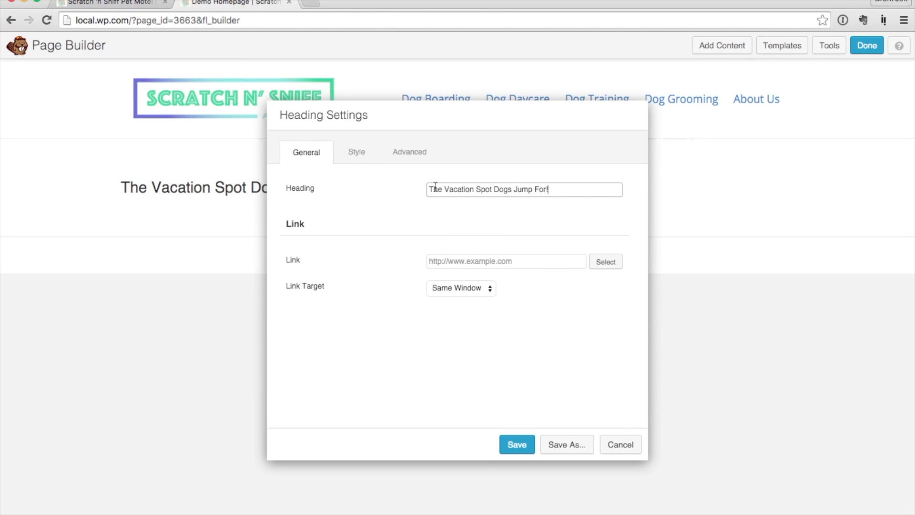
pyautogui.click(518, 448)
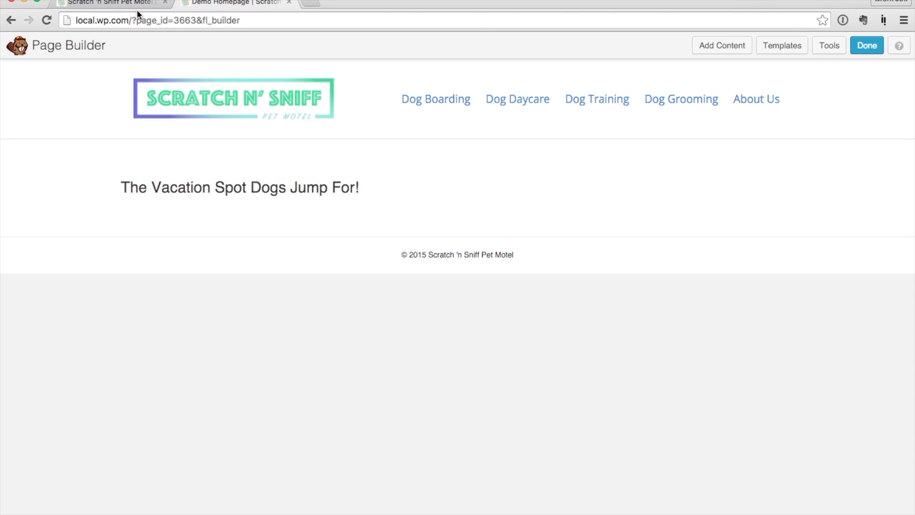
# Step: Check the finished homepage's call button and add a Button module below the heading on the demo page
pyautogui.click(138, 2)
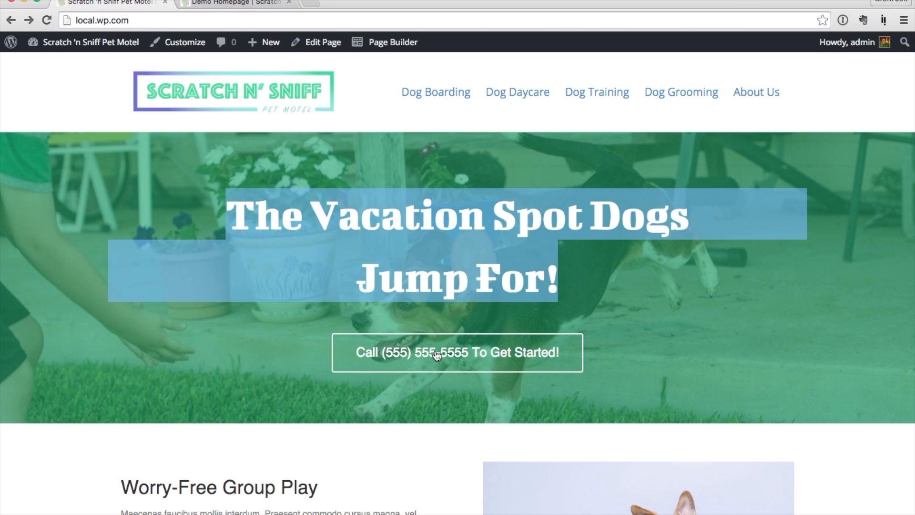
pyautogui.click(232, 5)
pyautogui.click(720, 56)
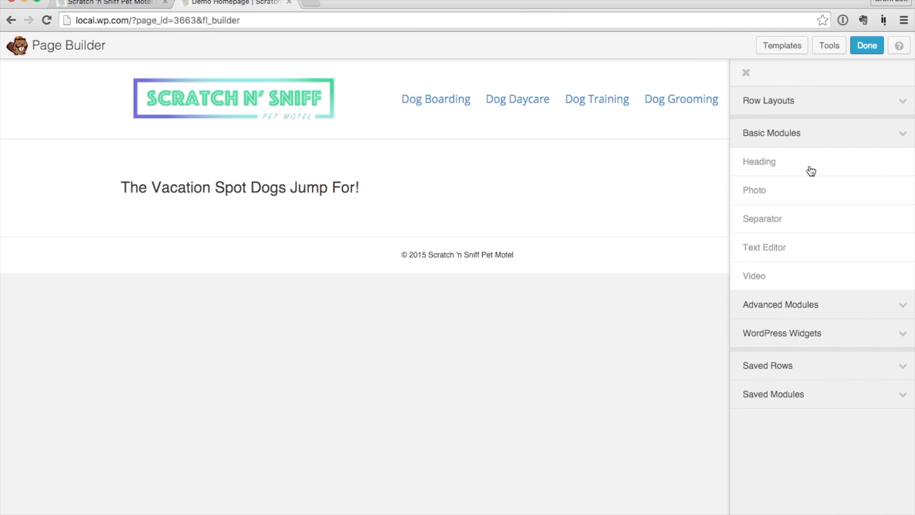
pyautogui.click(793, 311)
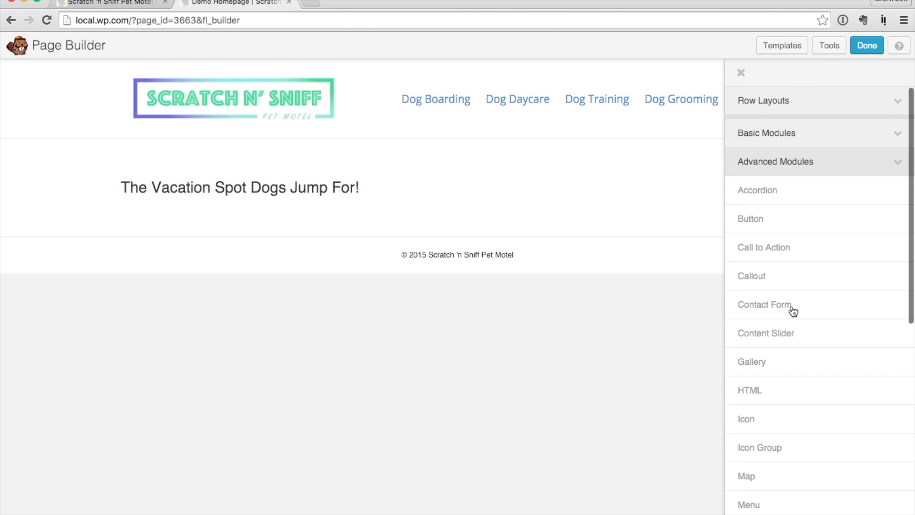
pyautogui.moveTo(751, 218); pyautogui.dragTo(306, 212)
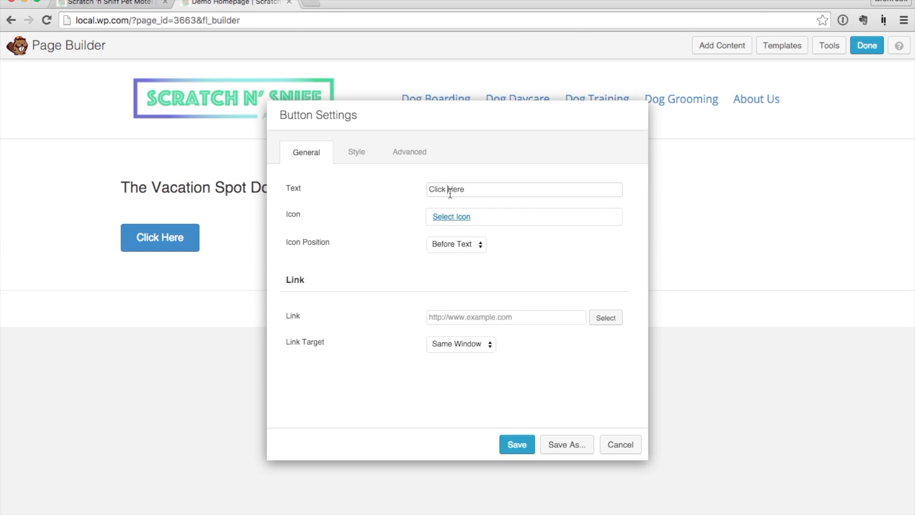
# Step: Set the button's text to "Call Us To Get Started!"
pyautogui.tripleClick(450, 191)
pyautogui.write('Call')
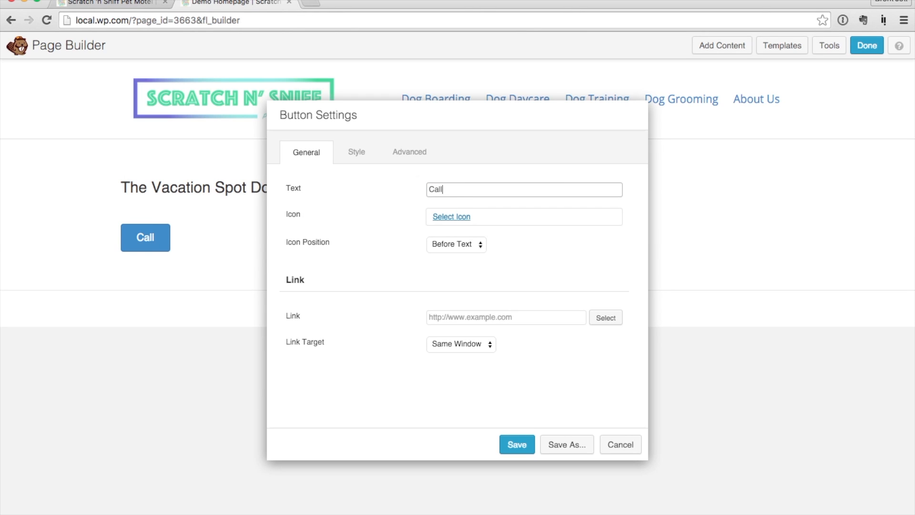
pyautogui.write(' Us To ')
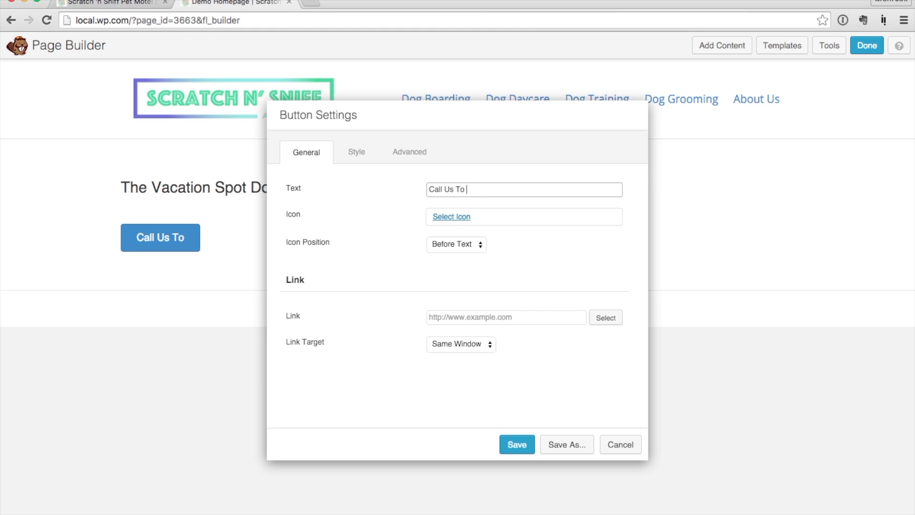
pyautogui.write('Get Started!')
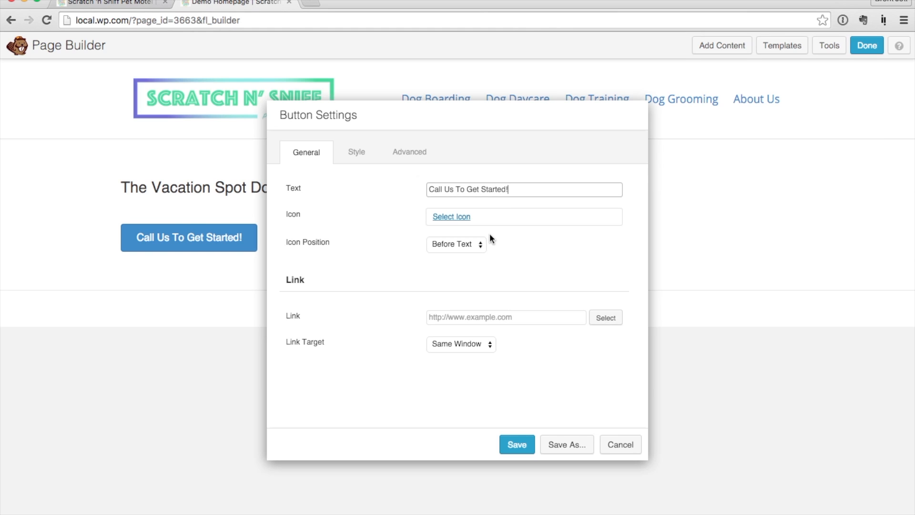
# Step: Add the Font Awesome right-angle icon to the button and set the icon position to After Text
pyautogui.click(460, 220)
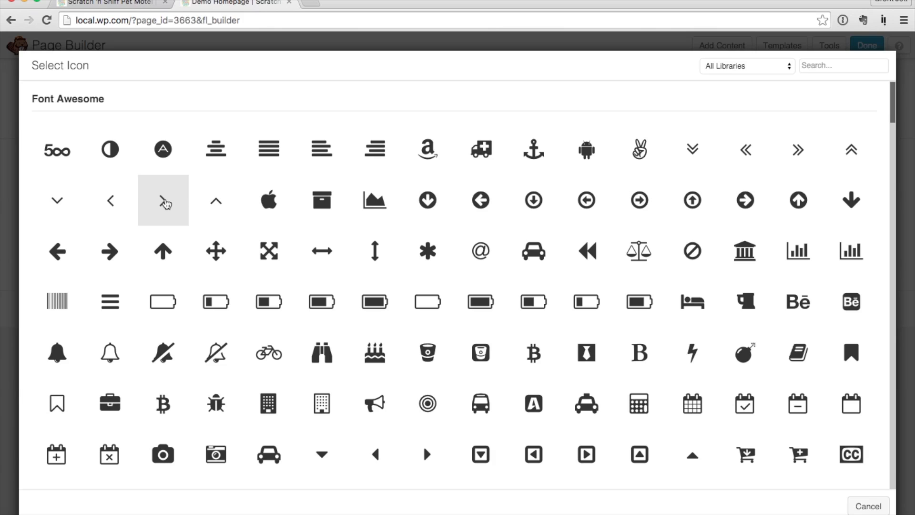
pyautogui.click(165, 201)
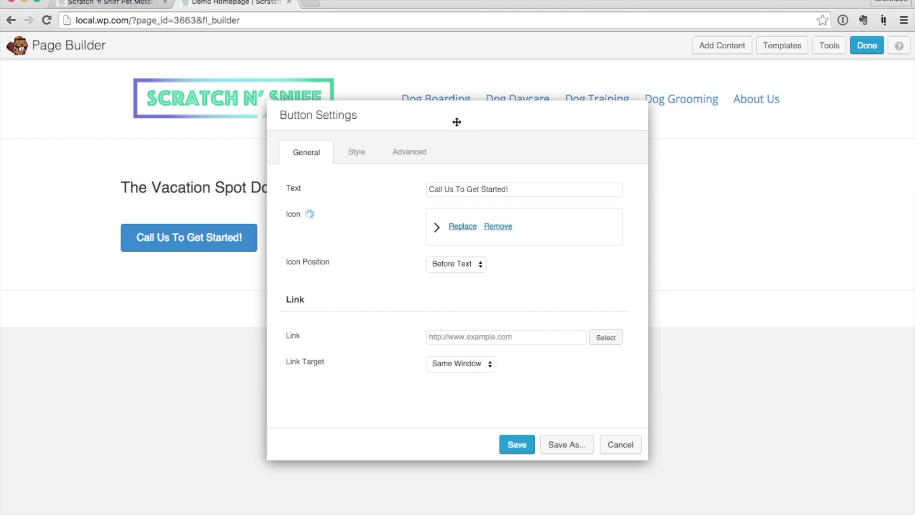
pyautogui.moveTo(466, 123); pyautogui.dragTo(704, 127)
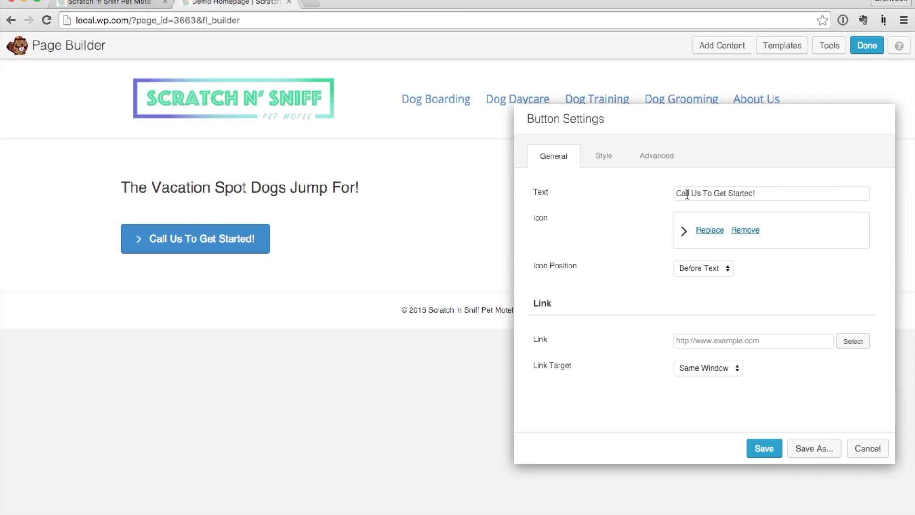
pyautogui.moveTo(652, 117); pyautogui.dragTo(535, 119)
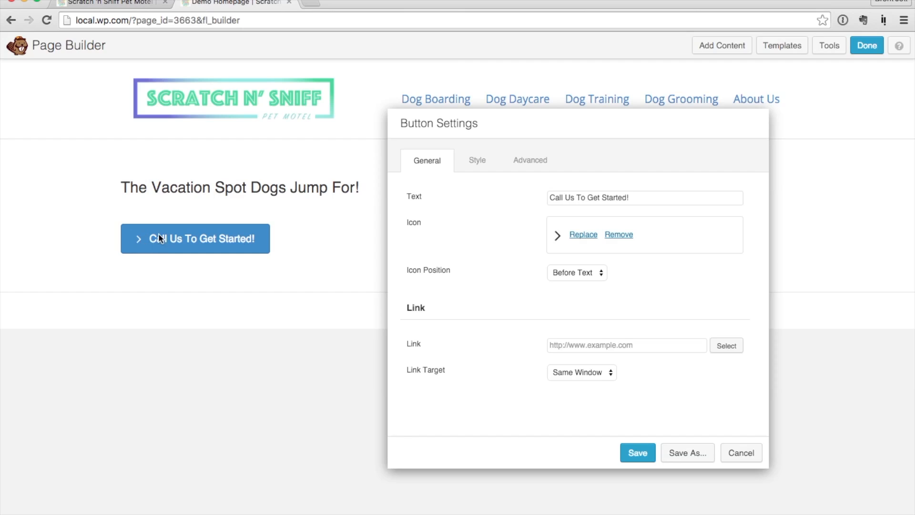
pyautogui.click(576, 273)
pyautogui.click(576, 272)
pyautogui.click(580, 271)
pyautogui.click(578, 281)
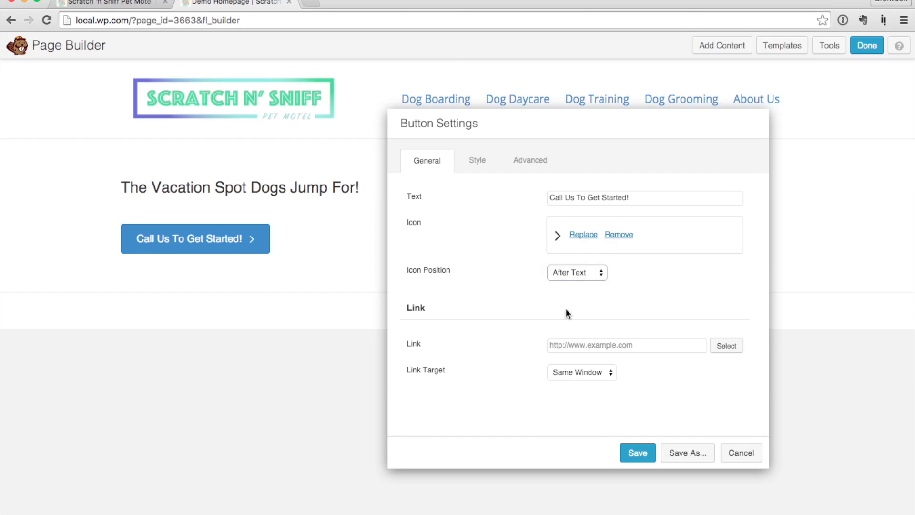
# Step: Enter "#" as the button's link, then search posts for "Board" and link to Dog Boarding in Austin, Tx
pyautogui.click(566, 344)
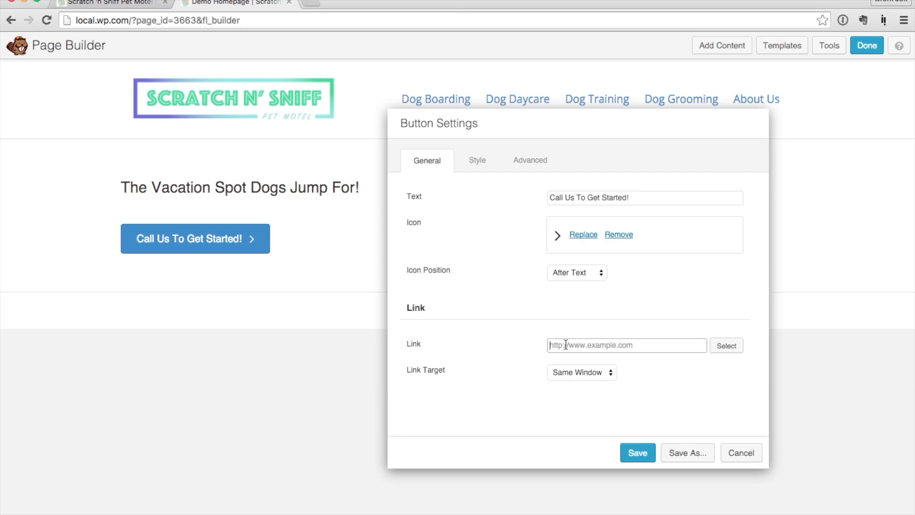
pyautogui.write('#')
pyautogui.click(730, 351)
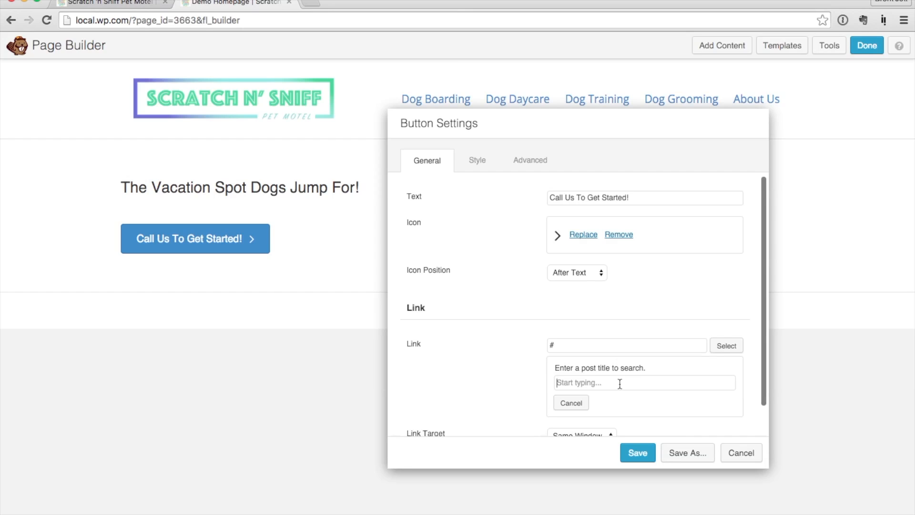
pyautogui.write('Board')
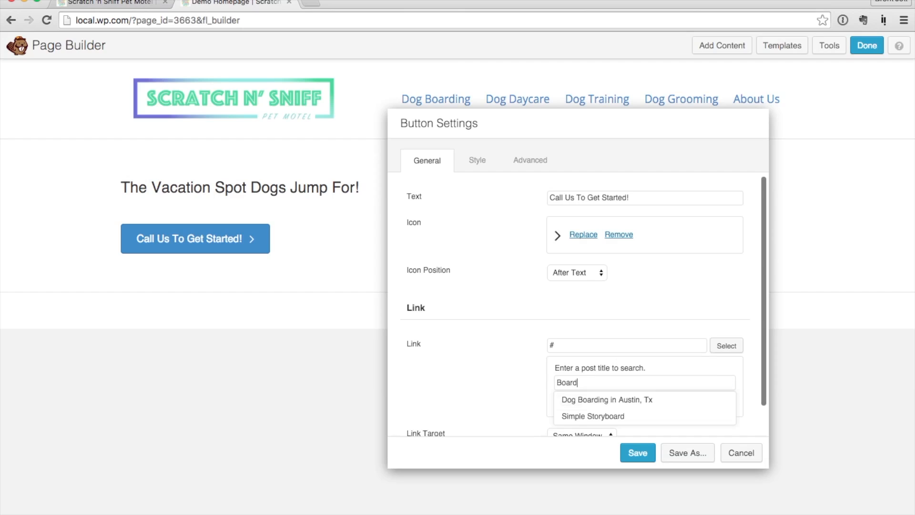
pyautogui.click(625, 401)
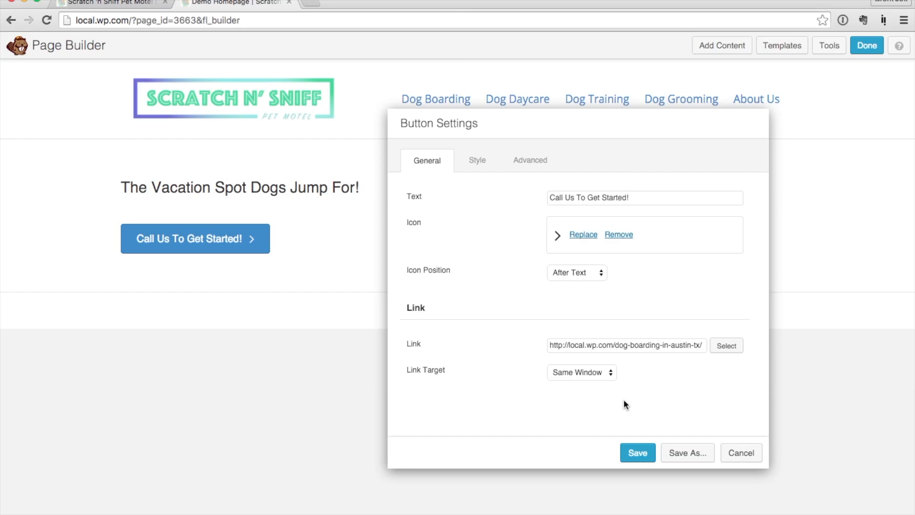
# Step: Replace the button's link with a tel: link containing the phone number and save the button settings
pyautogui.tripleClick(641, 345)
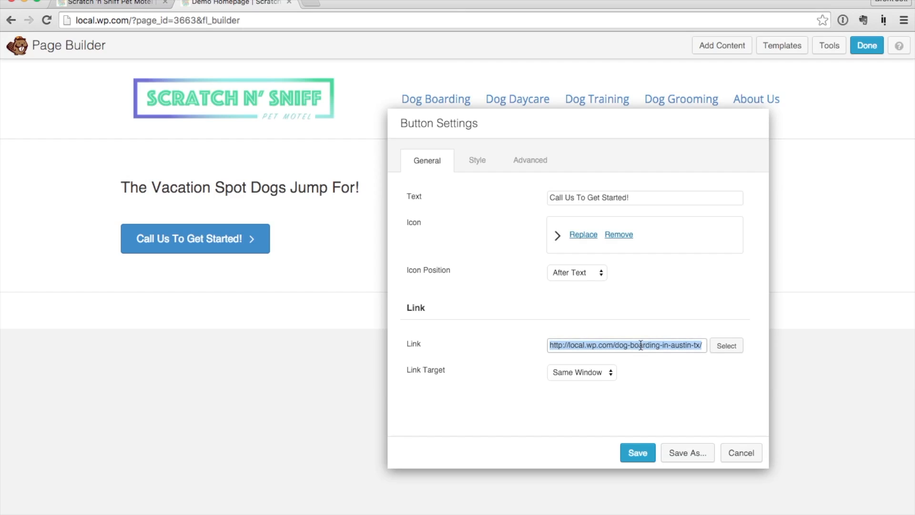
pyautogui.write('tel')
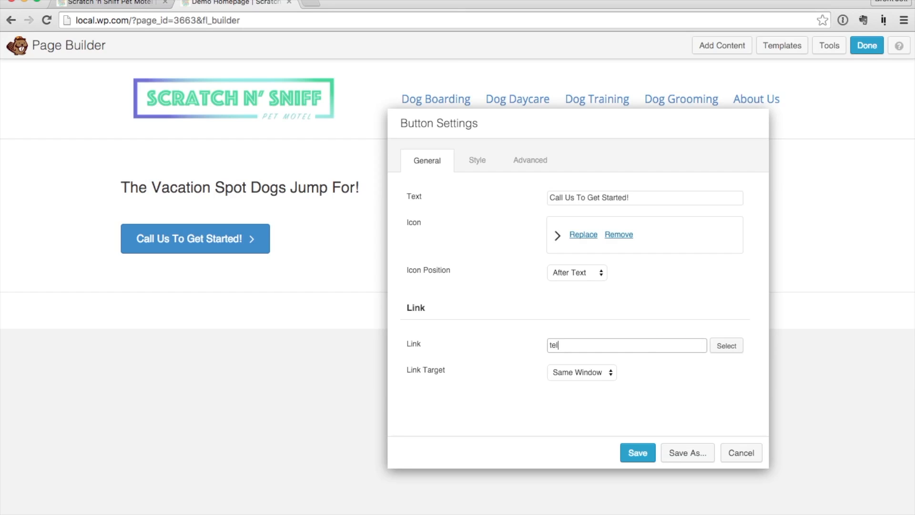
pyautogui.write(':5555555')
pyautogui.click(632, 315)
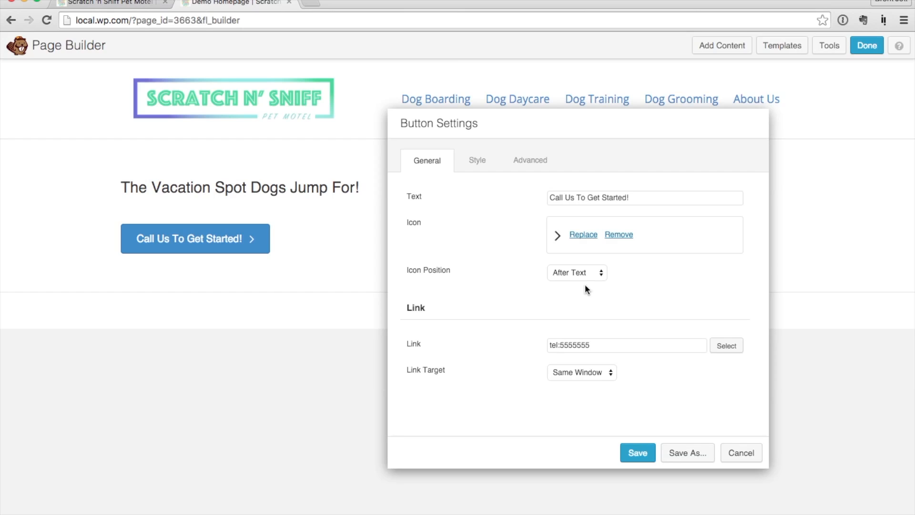
pyautogui.click(476, 167)
pyautogui.moveTo(531, 125); pyautogui.dragTo(633, 116)
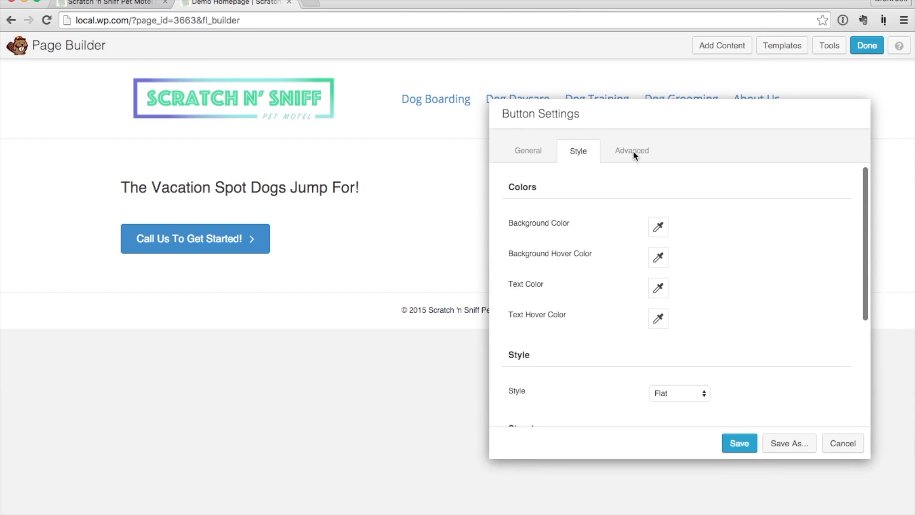
pyautogui.click(739, 444)
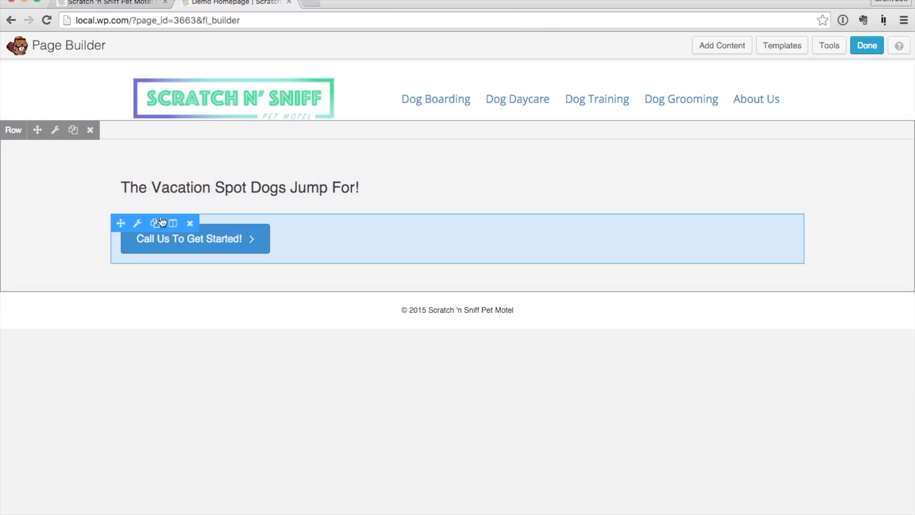
# Step: Open the row's settings, compare with the finished homepage's hero row, and set the row's background type to Photo
pyautogui.click(56, 135)
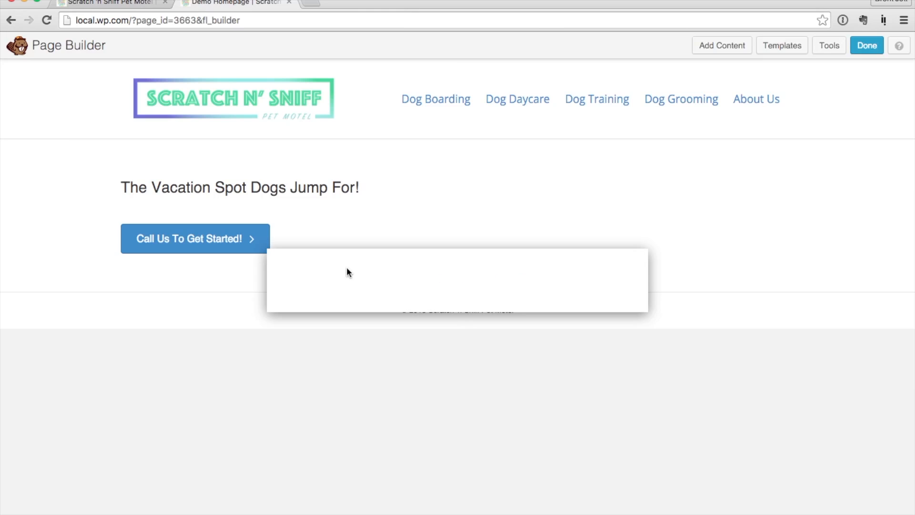
pyautogui.click(100, 4)
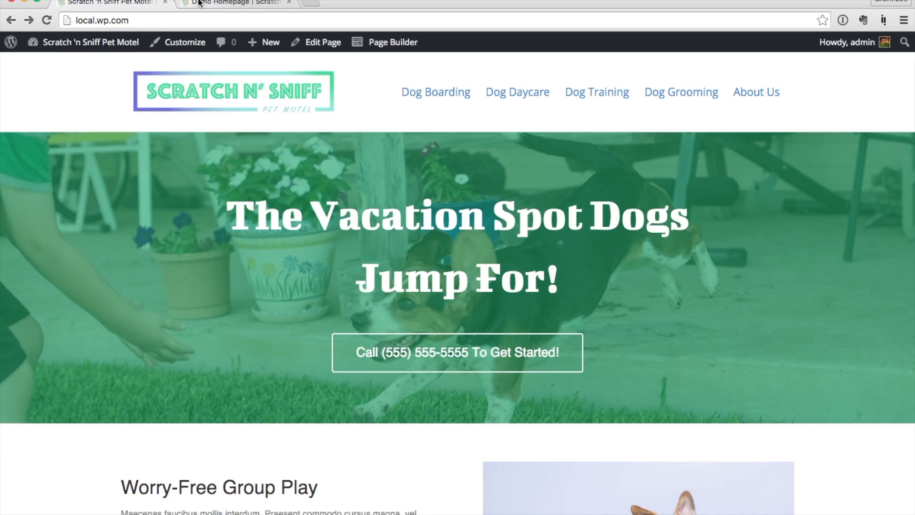
pyautogui.click(228, 3)
pyautogui.scroll(-8, 472, 332)
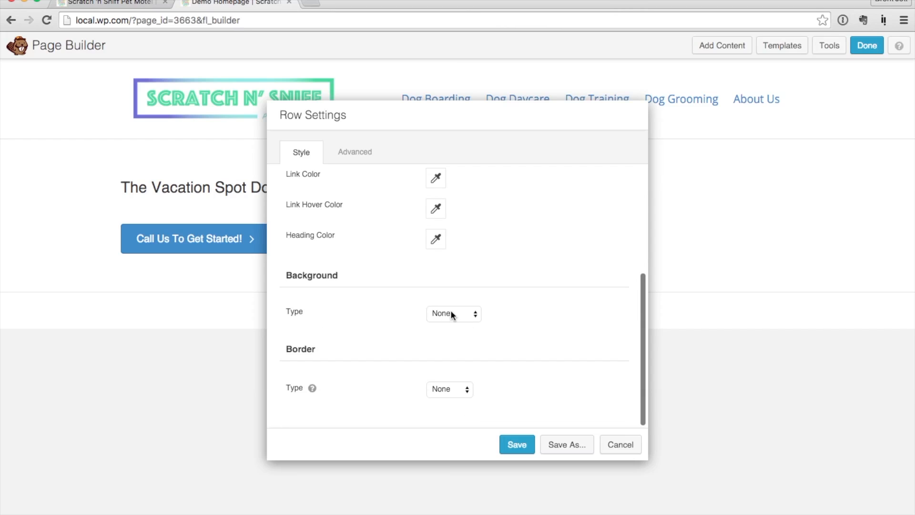
pyautogui.click(451, 313)
pyautogui.click(451, 333)
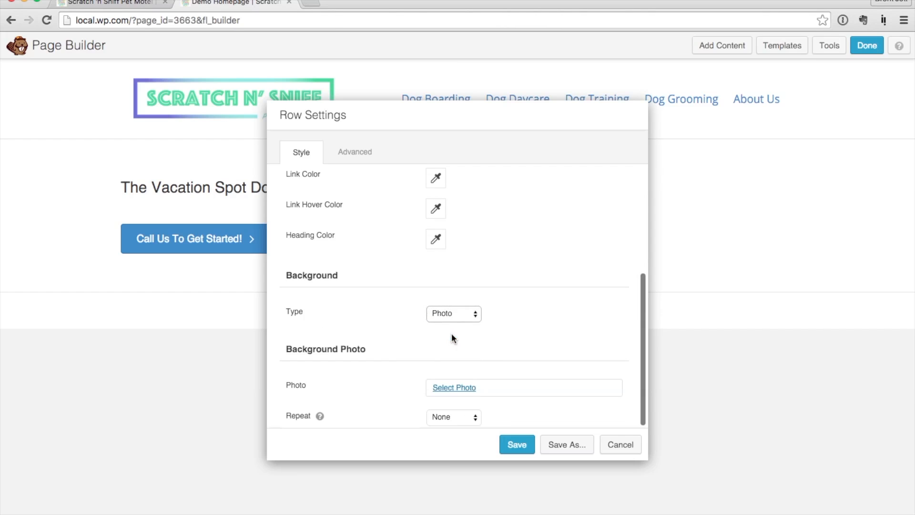
# Step: Choose feb2015-8054.jpg, the beagle running past flower pots, from the media library as the row's background photo
pyautogui.scroll(-8, 447, 370)
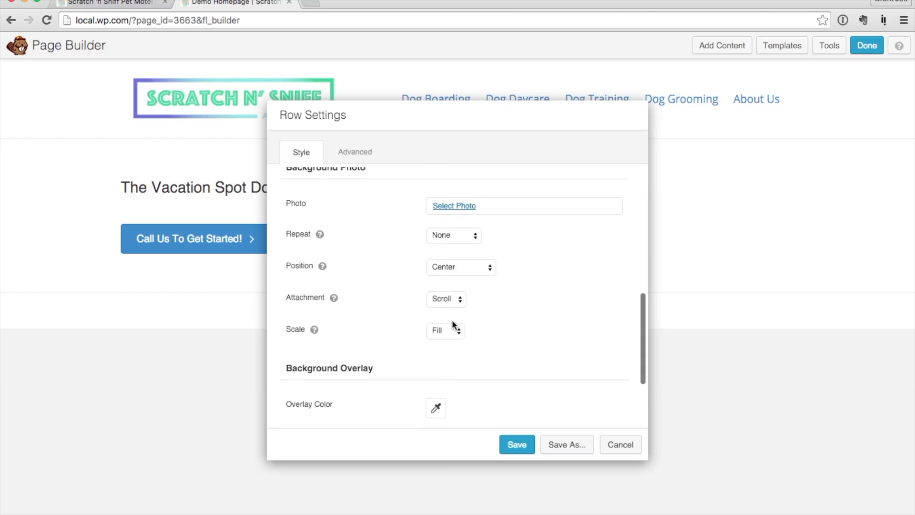
pyautogui.scroll(1, 452, 319)
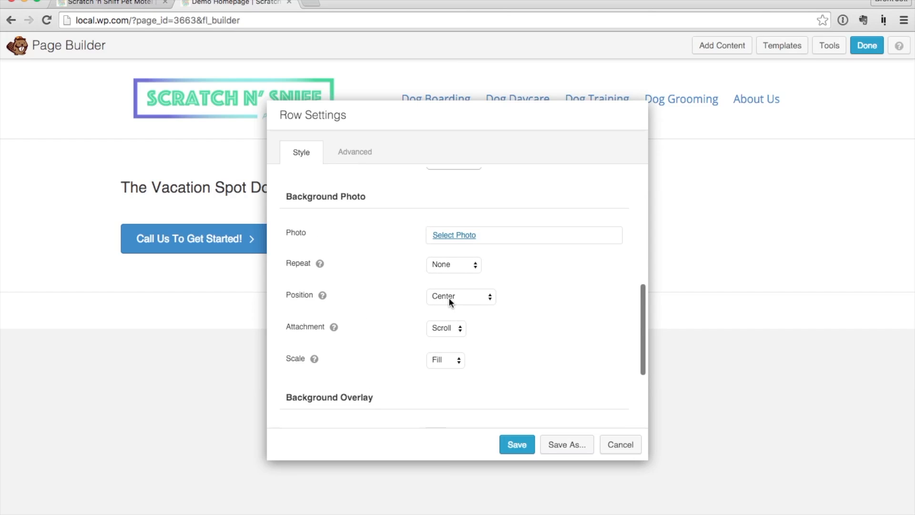
pyautogui.click(444, 236)
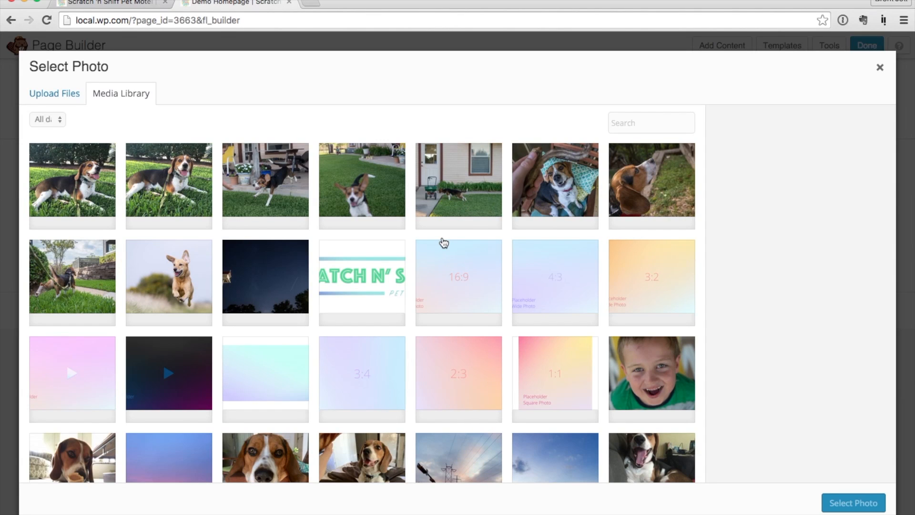
pyautogui.click(246, 179)
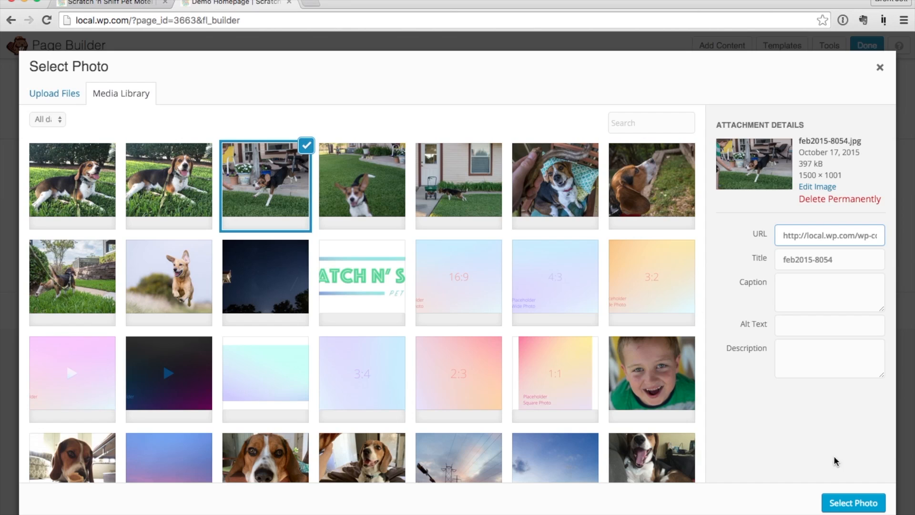
pyautogui.click(839, 501)
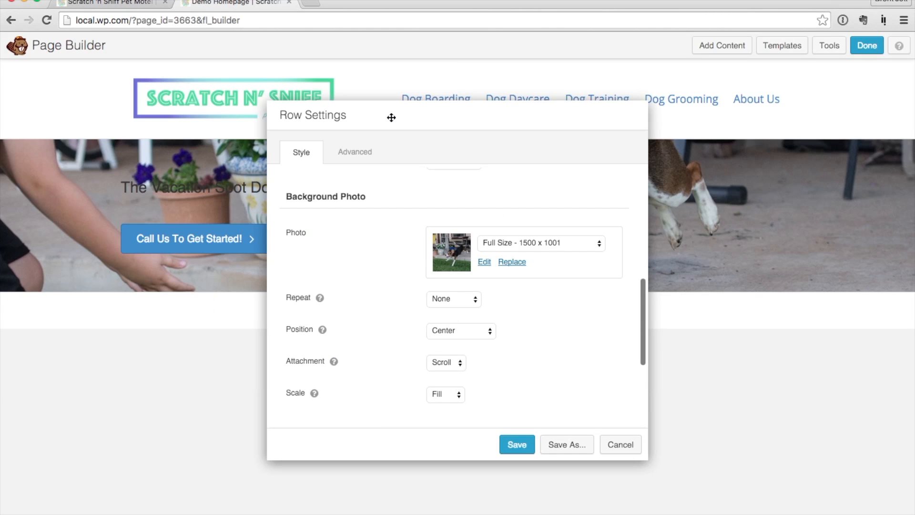
# Step: Give the row's background photo a green overlay with 70% opacity
pyautogui.moveTo(392, 117); pyautogui.dragTo(575, 118)
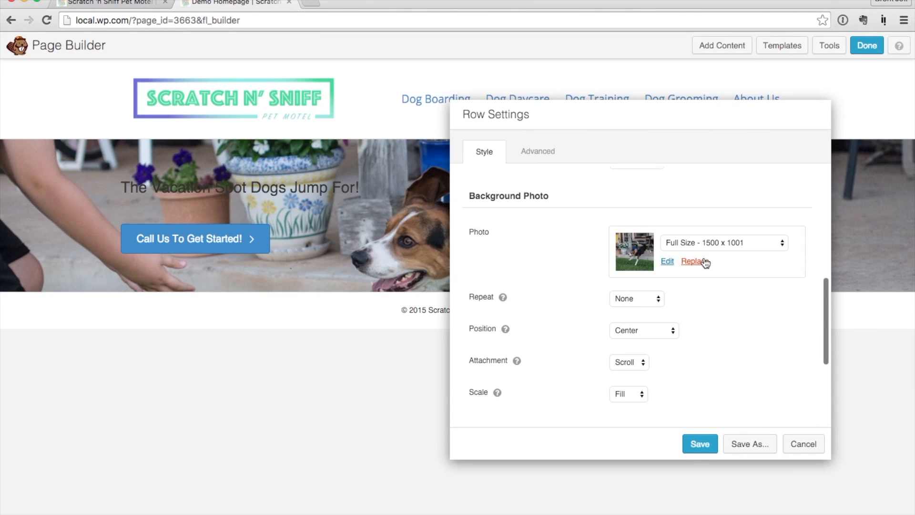
pyautogui.scroll(-5, 701, 308)
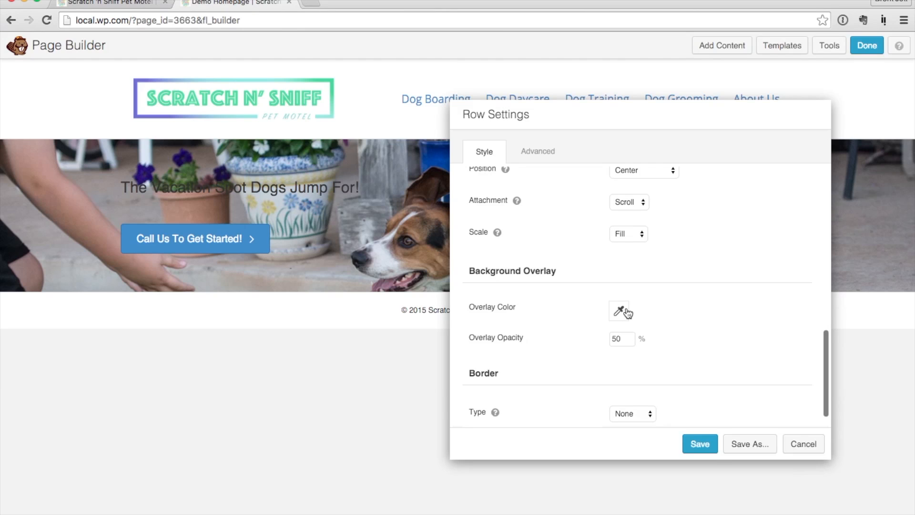
pyautogui.moveTo(619, 341); pyautogui.dragTo(596, 340)
pyautogui.write('7')
pyautogui.click(618, 310)
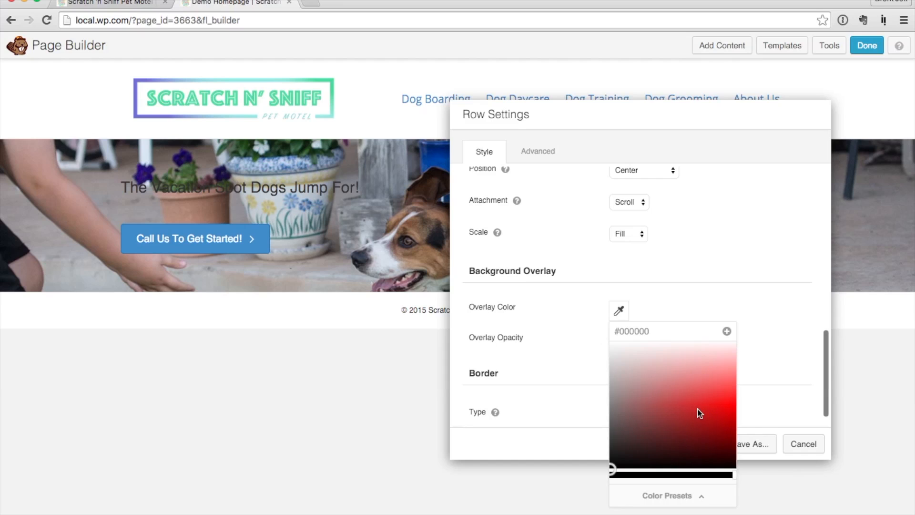
pyautogui.moveTo(685, 441); pyautogui.dragTo(693, 413)
pyautogui.moveTo(613, 473); pyautogui.dragTo(682, 472)
pyautogui.click(662, 297)
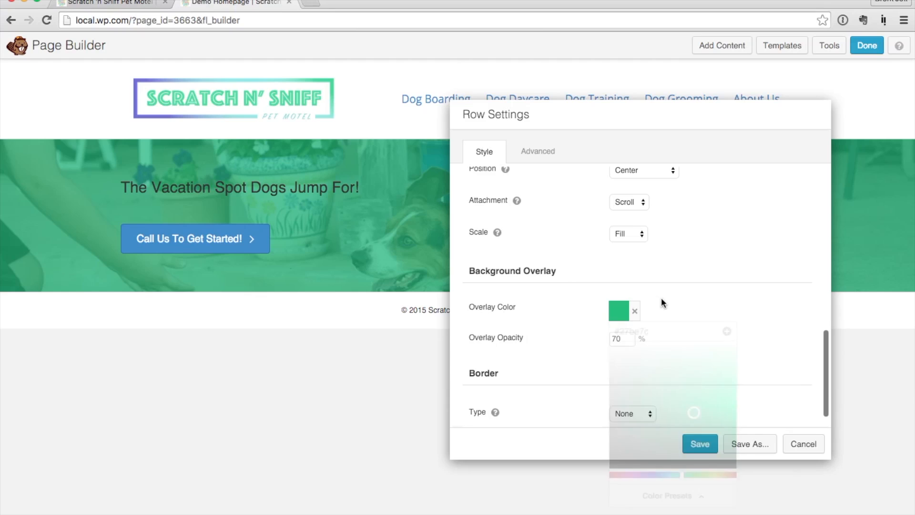
# Step: Set the row's text color to white and save the row settings
pyautogui.scroll(3, 602, 281)
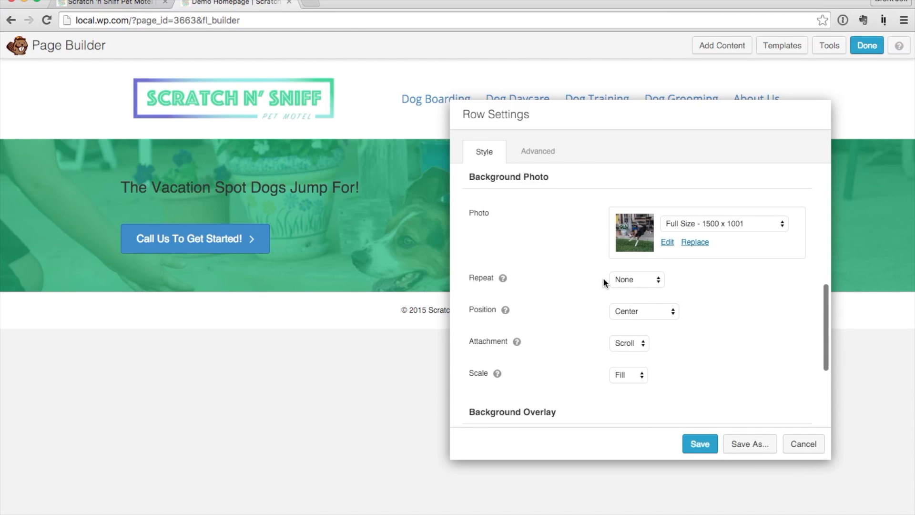
pyautogui.scroll(7, 603, 279)
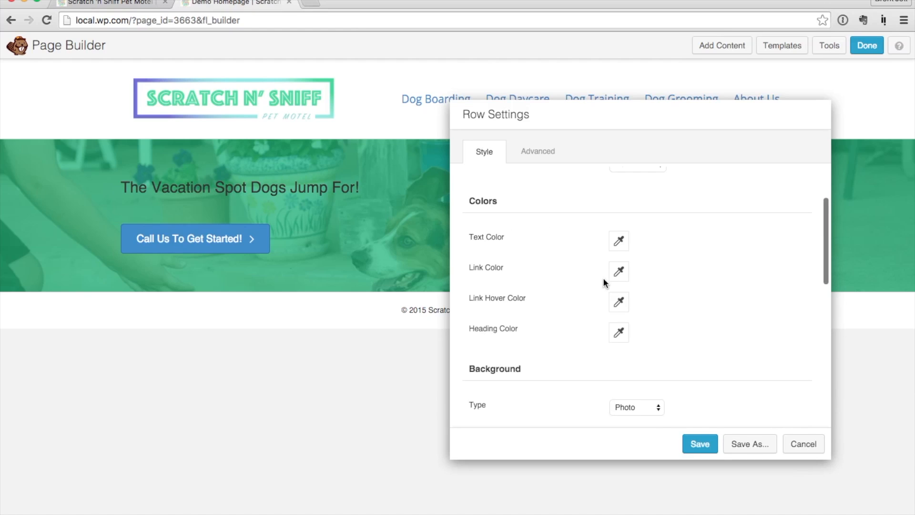
pyautogui.click(618, 286)
pyautogui.click(633, 338)
pyautogui.moveTo(603, 316); pyautogui.dragTo(572, 282)
pyautogui.click(331, 214)
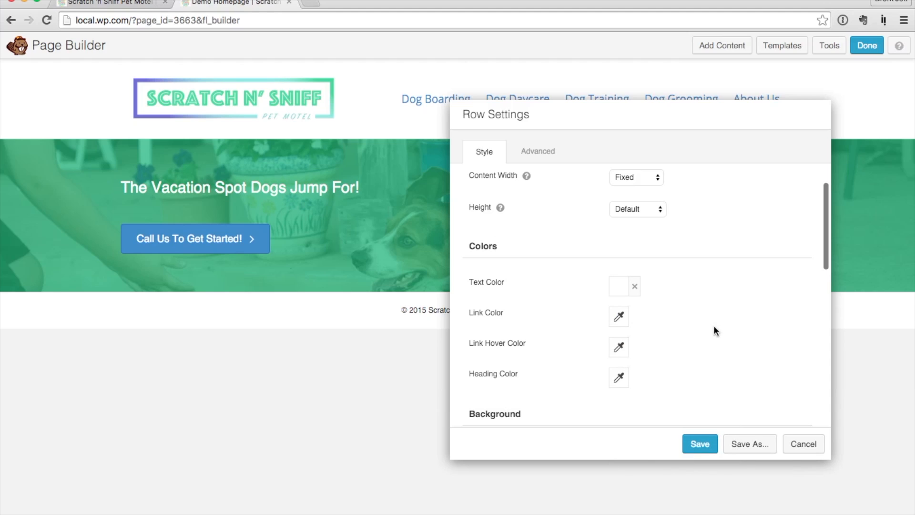
pyautogui.click(699, 444)
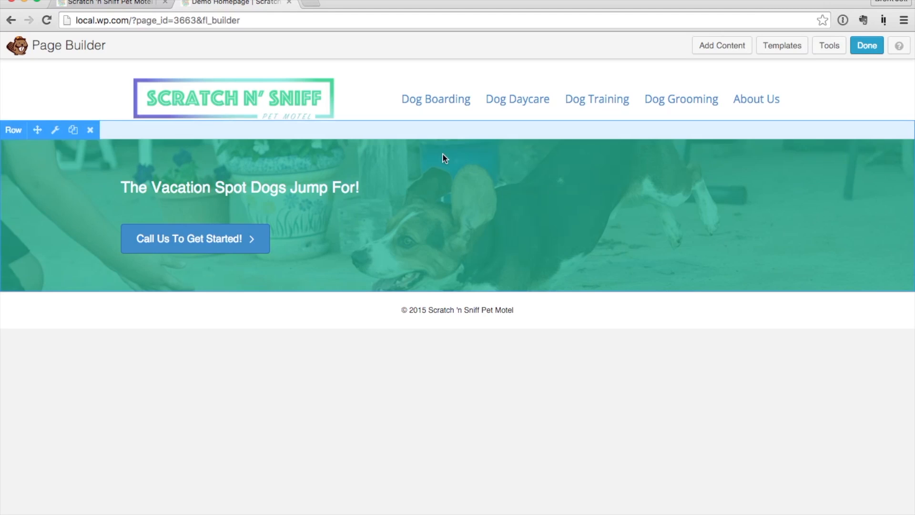
# Step: Set the "The Vacation Spot Dogs Jump For!" heading's HTML tag to h1 and its alignment to Center
pyautogui.click(305, 193)
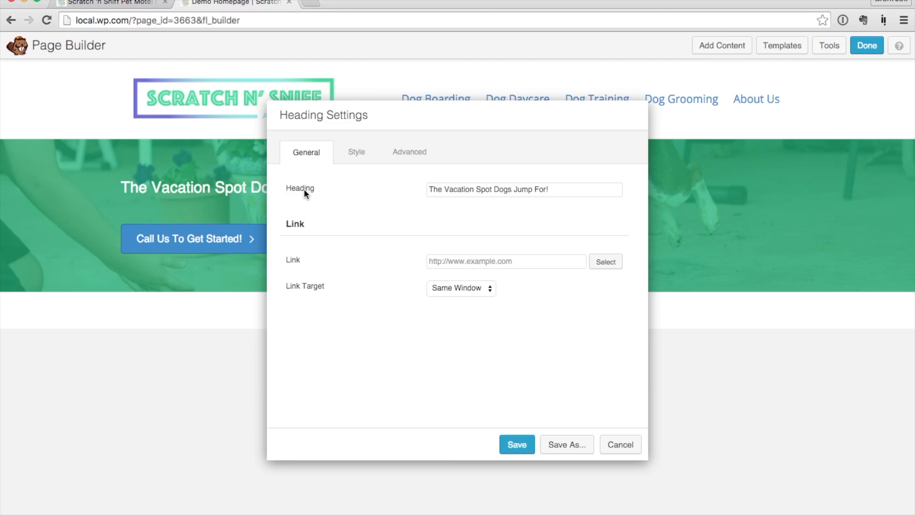
pyautogui.click(362, 152)
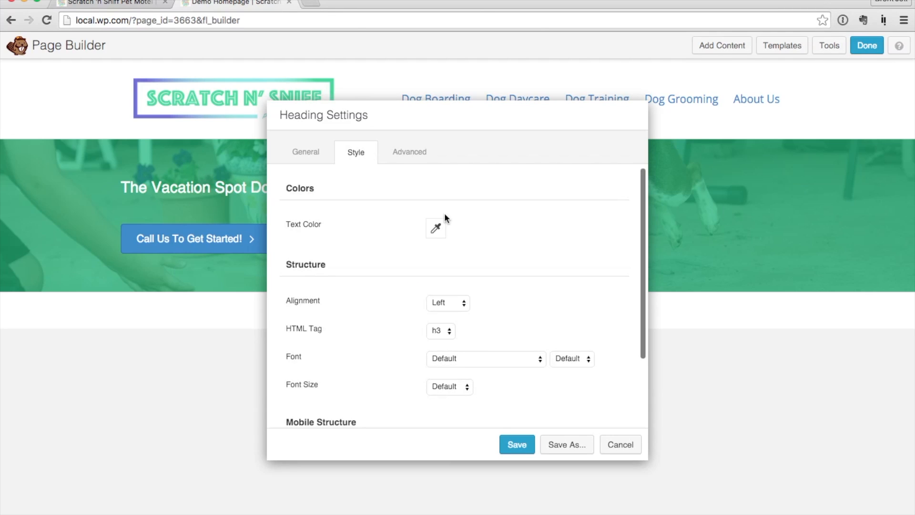
pyautogui.scroll(-3, 497, 265)
pyautogui.click(448, 238)
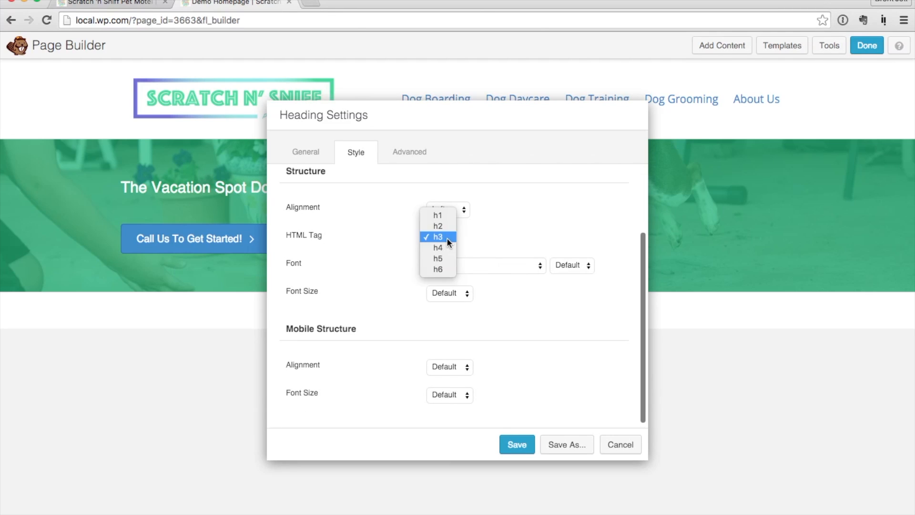
pyautogui.click(442, 217)
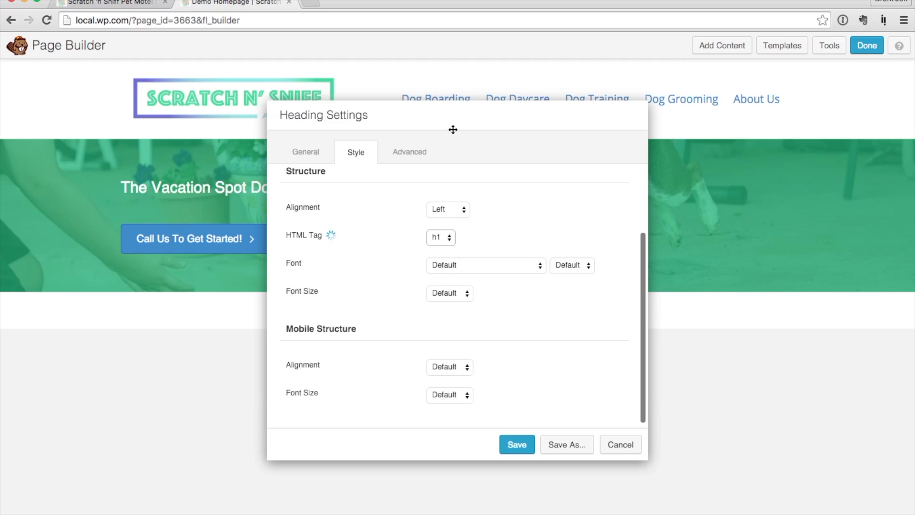
pyautogui.moveTo(445, 113); pyautogui.dragTo(631, 141)
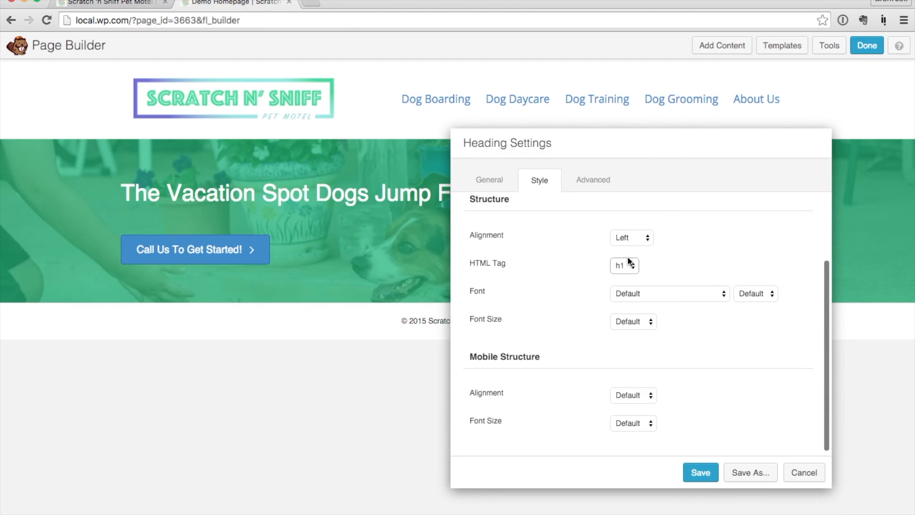
pyautogui.click(633, 237)
pyautogui.click(633, 248)
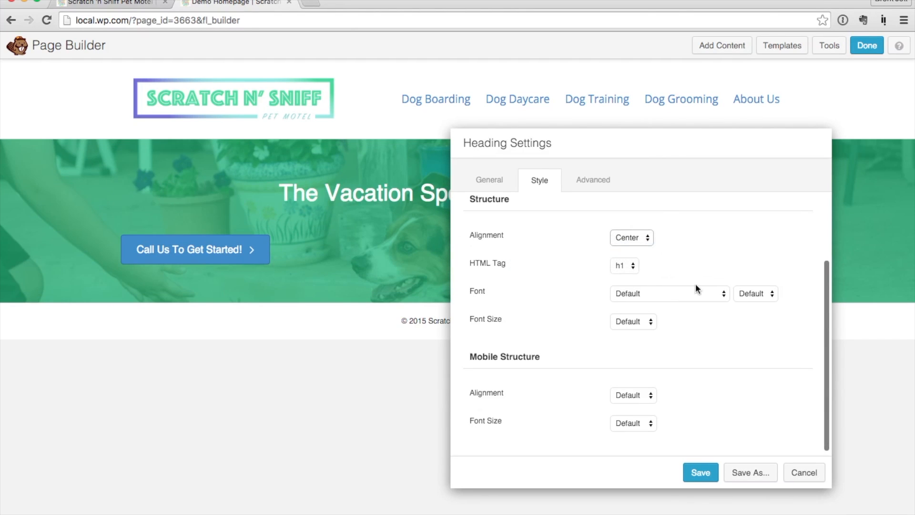
pyautogui.click(663, 292)
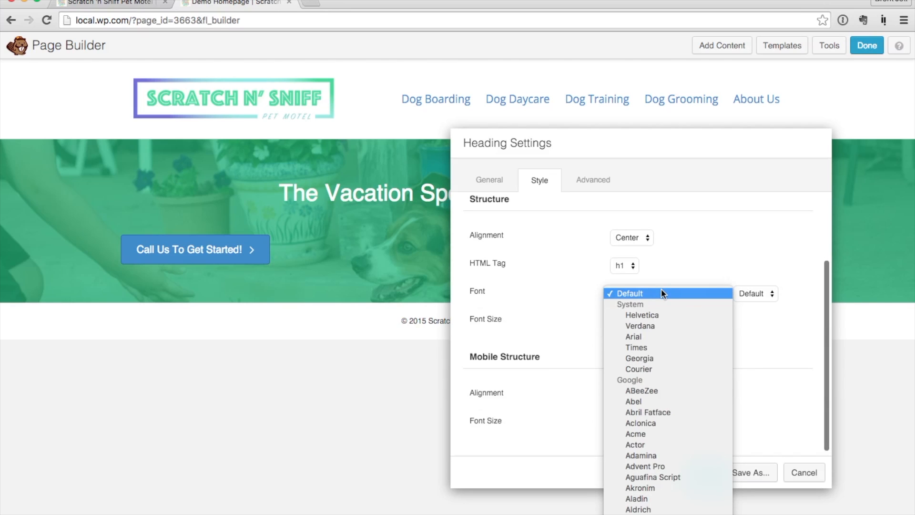
pyautogui.scroll(-10, 651, 370)
pyautogui.scroll(-15, 650, 369)
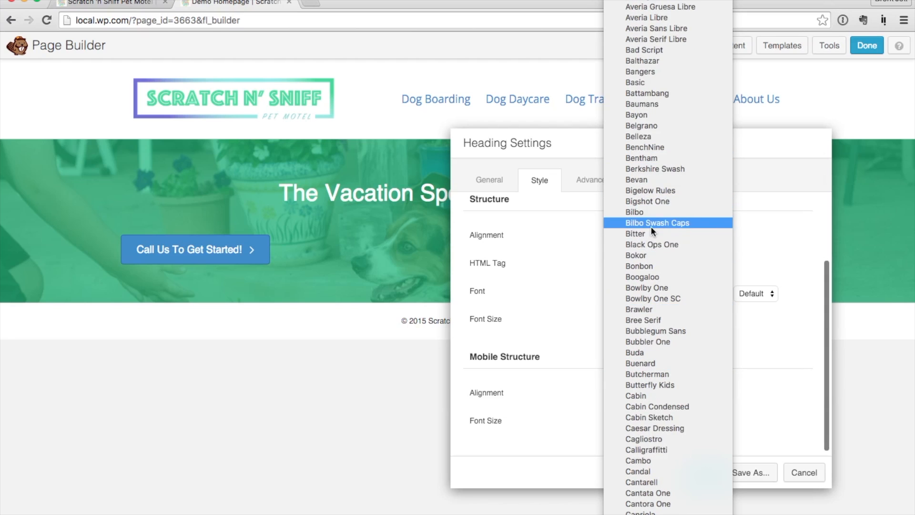
pyautogui.click(545, 264)
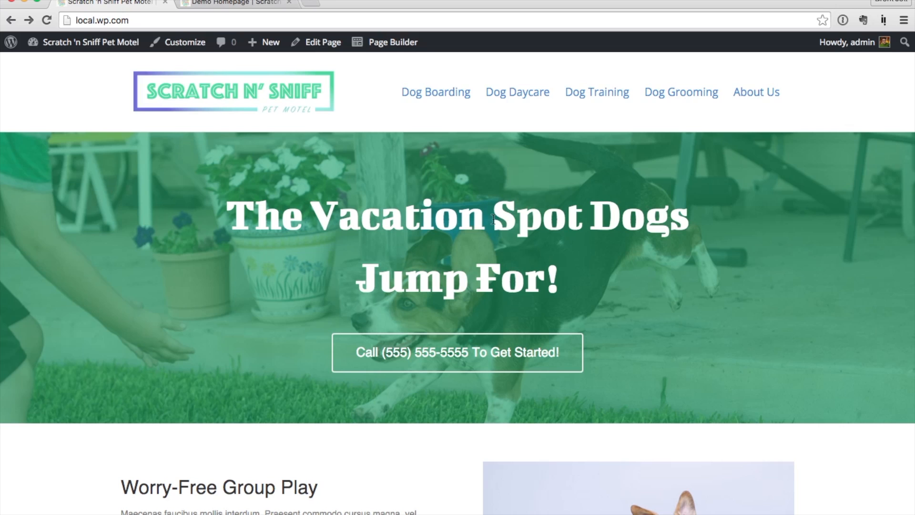
# Step: Inspect the original homepage's hero heading to look up its font family, and close the inspector
pyautogui.rightClick(415, 218)
pyautogui.click(475, 304)
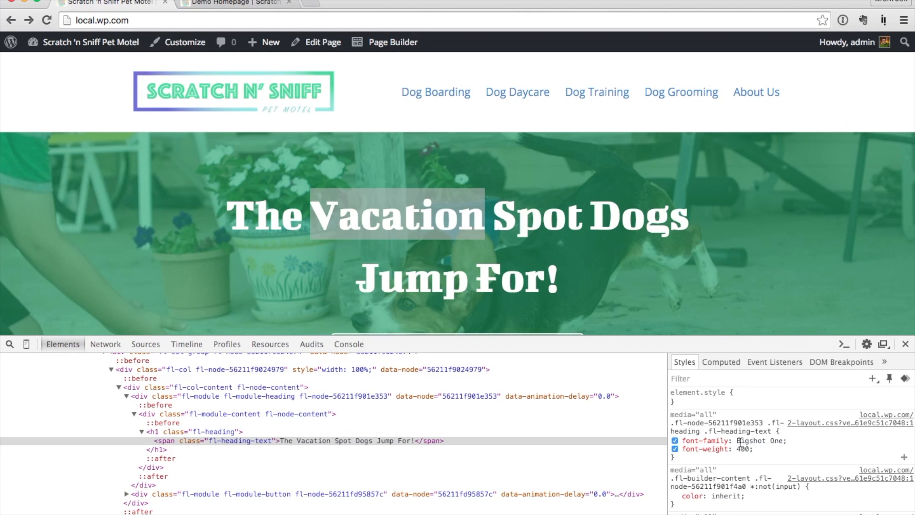
pyautogui.click(905, 343)
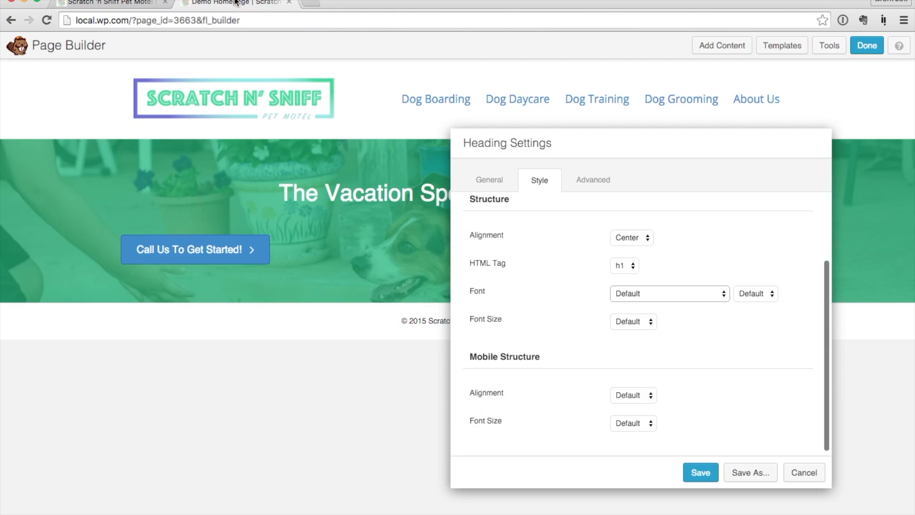
# Step: Return to the demo homepage and set the hero heading's font to Bigshot One
pyautogui.click(236, 3)
pyautogui.click(653, 293)
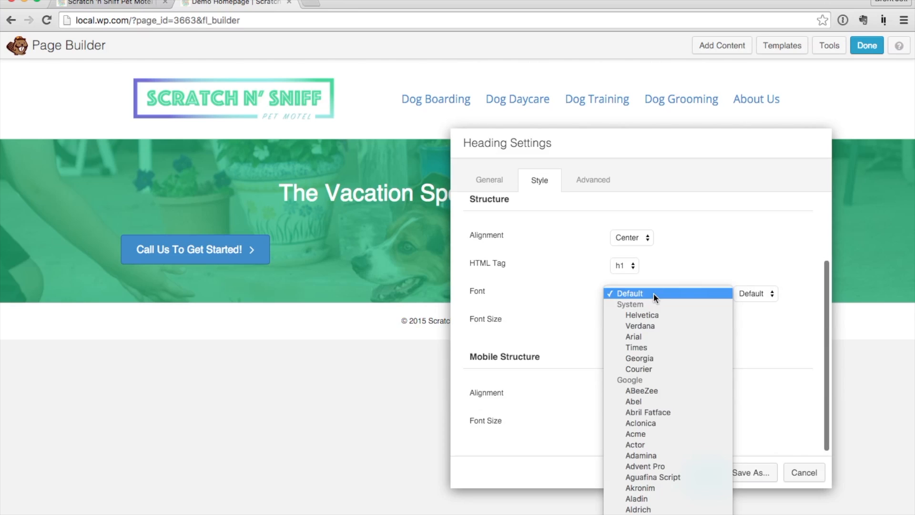
pyautogui.scroll(-3, 673, 414)
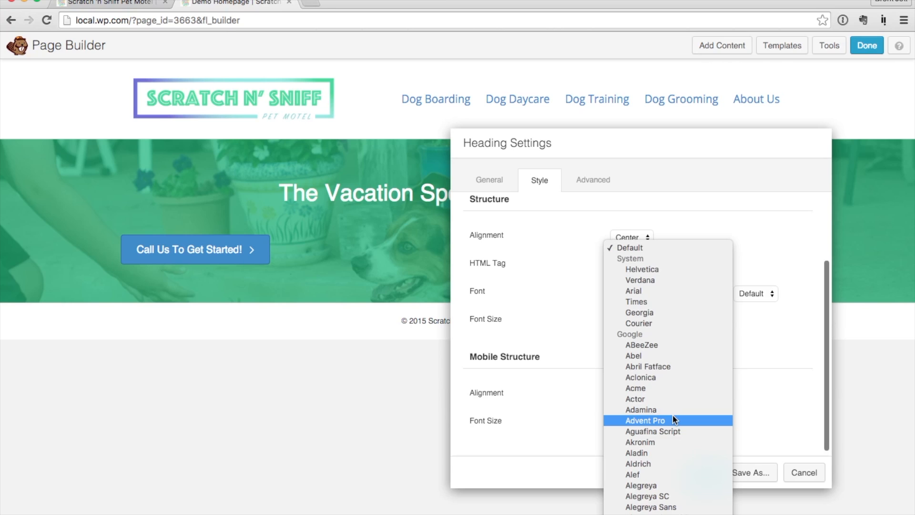
pyautogui.scroll(-7, 673, 415)
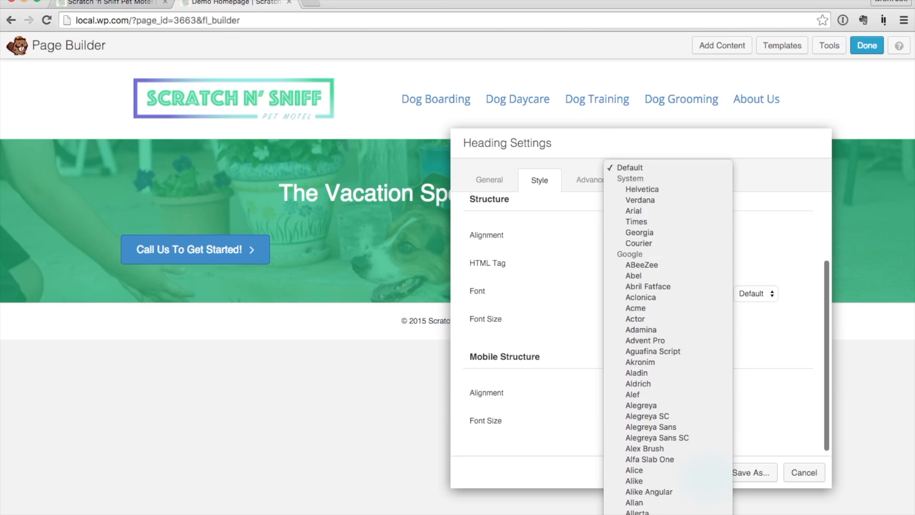
pyautogui.scroll(-11, 650, 473)
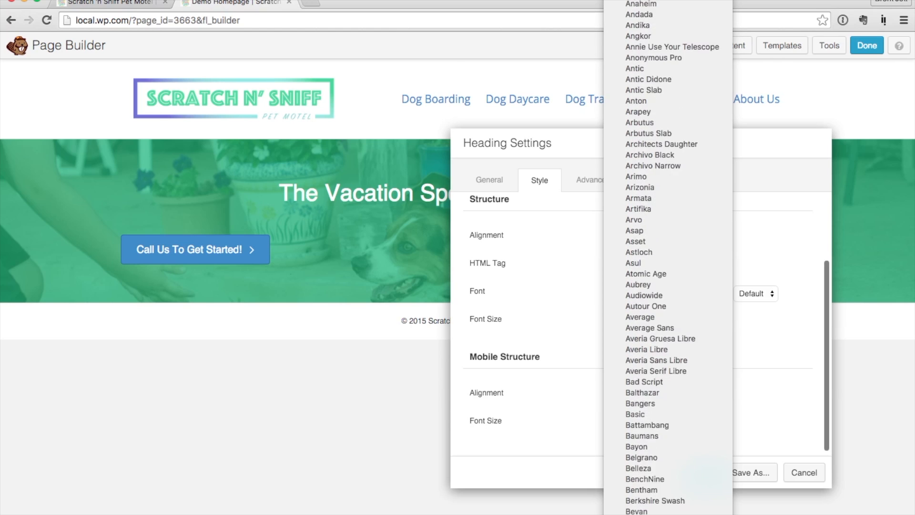
pyautogui.scroll(-1, 658, 417)
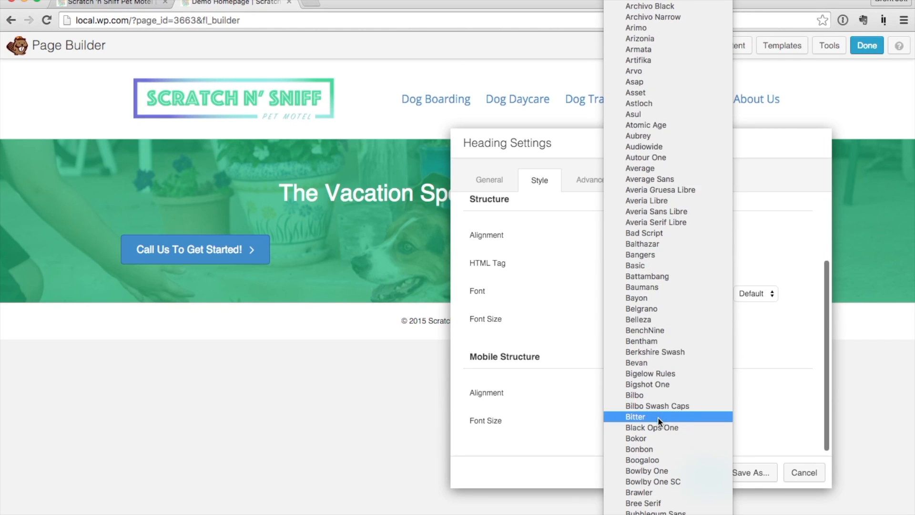
pyautogui.click(656, 383)
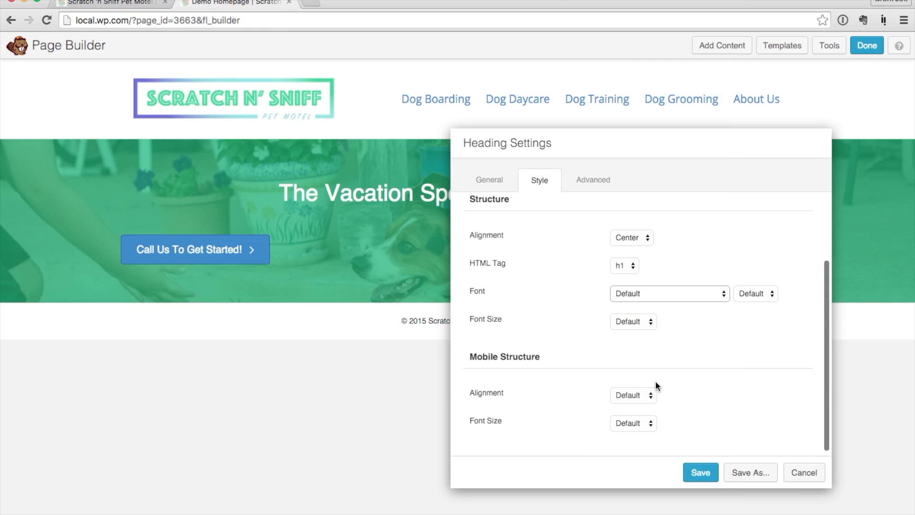
# Step: Give the hero heading a custom font size of 60 px and save the heading settings
pyautogui.moveTo(560, 139); pyautogui.dragTo(617, 139)
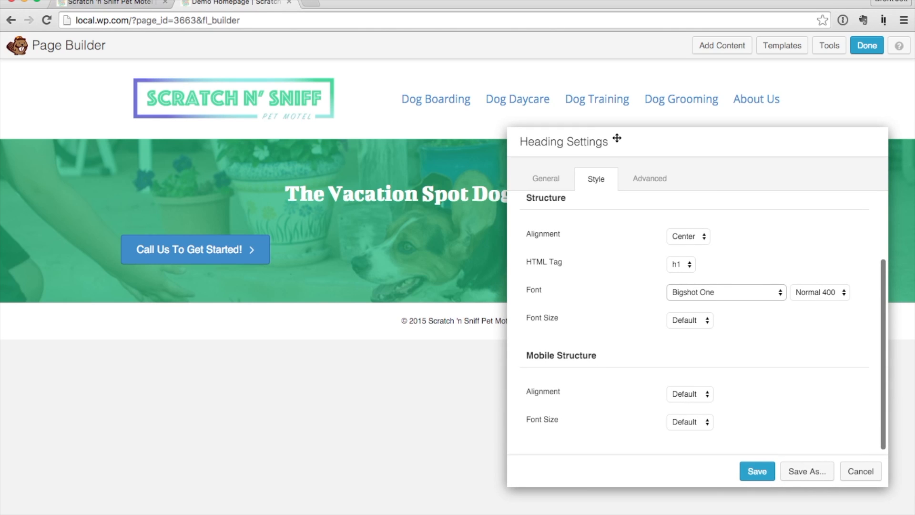
pyautogui.moveTo(617, 138); pyautogui.dragTo(619, 135)
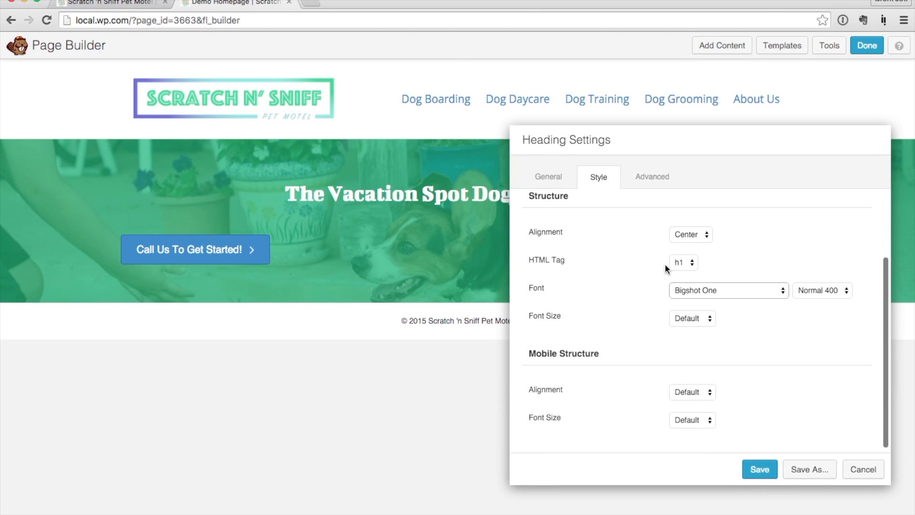
pyautogui.click(707, 316)
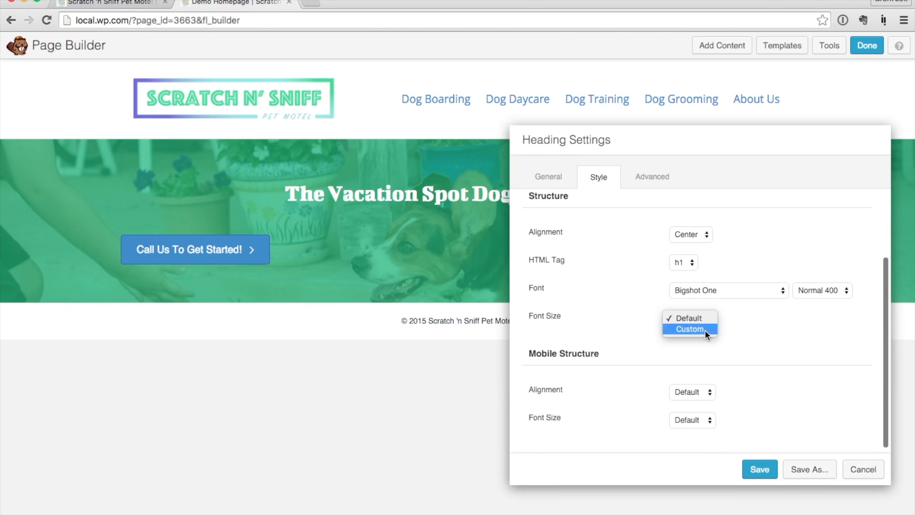
pyautogui.click(705, 329)
pyautogui.doubleClick(679, 346)
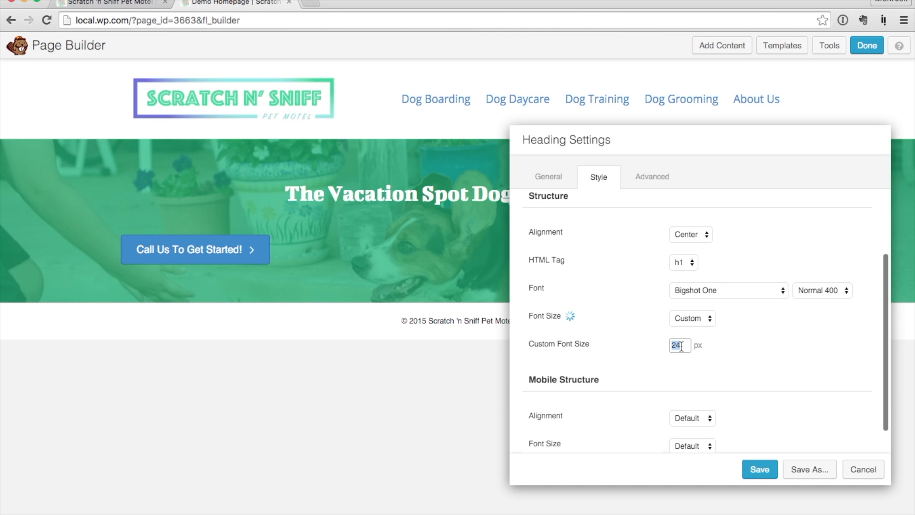
pyautogui.write('60')
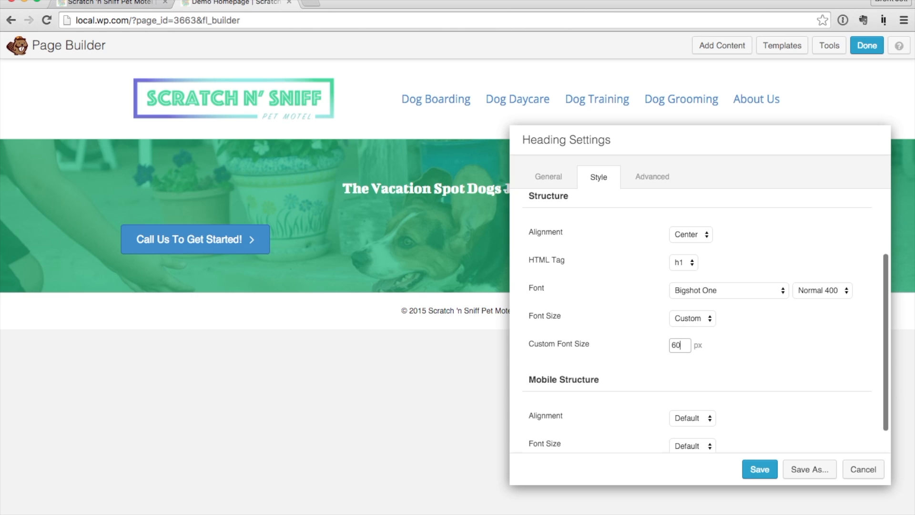
pyautogui.press('Return')
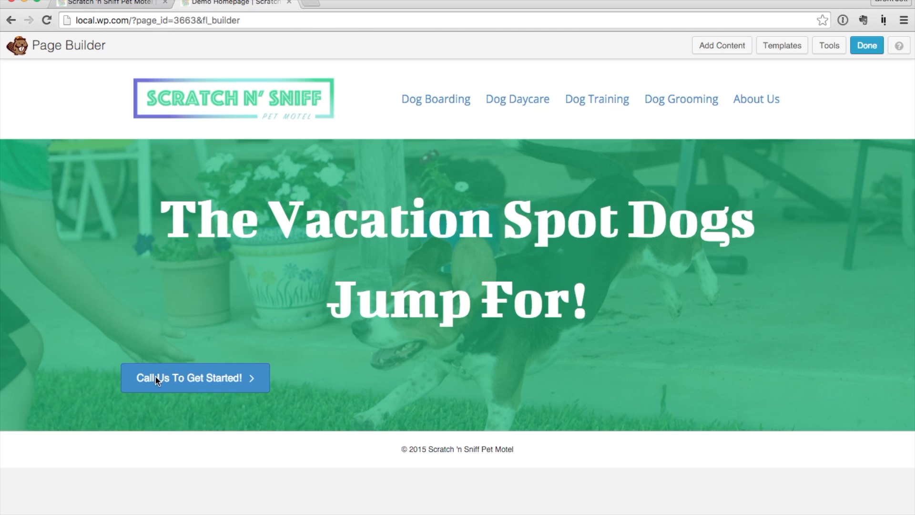
# Step: Set the alignment of the "Call Us To Get Started!" button to Center
pyautogui.moveTo(145, 372)
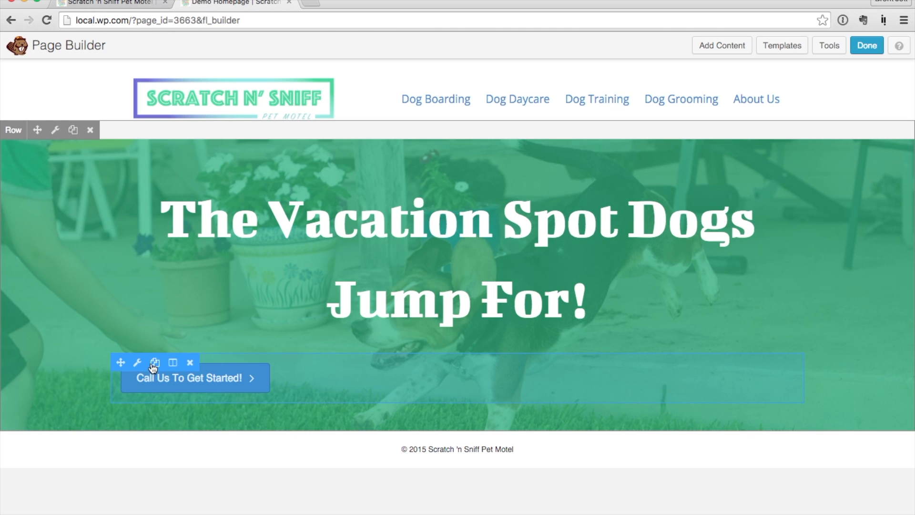
pyautogui.click(138, 363)
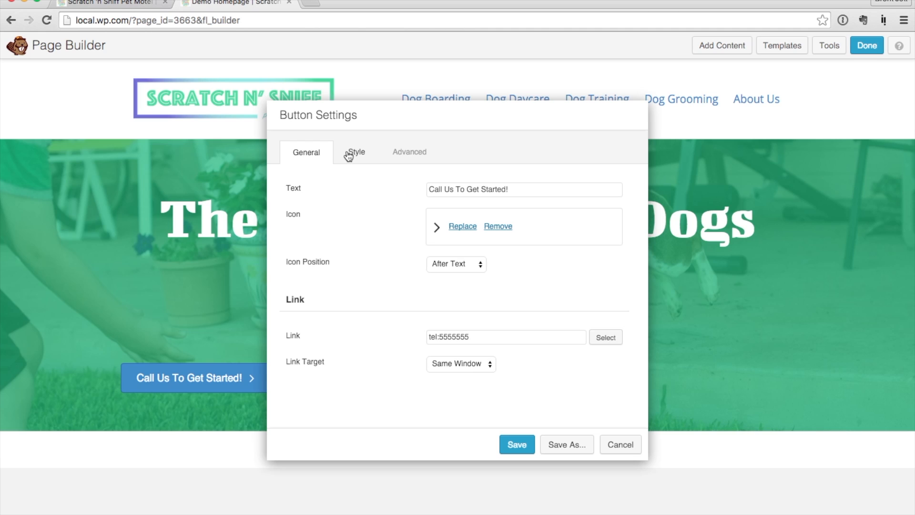
pyautogui.click(349, 155)
pyautogui.scroll(-3, 565, 279)
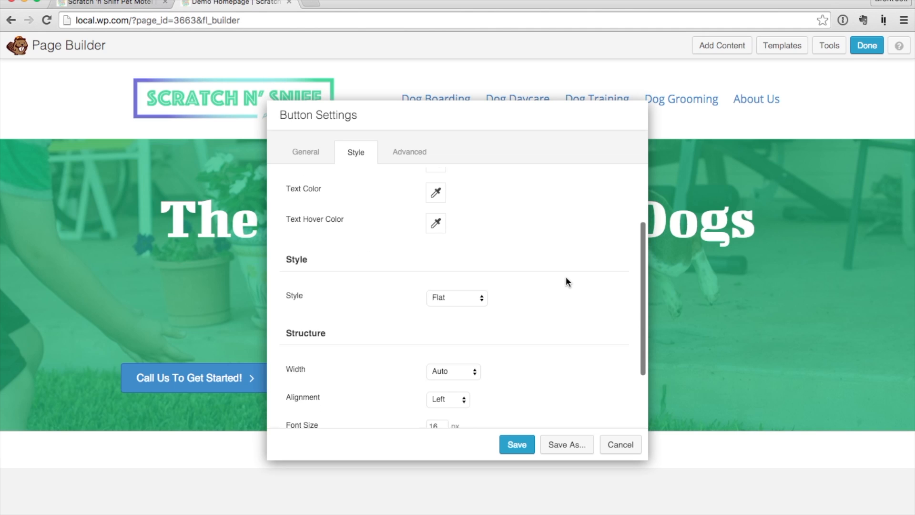
pyautogui.scroll(-3, 565, 281)
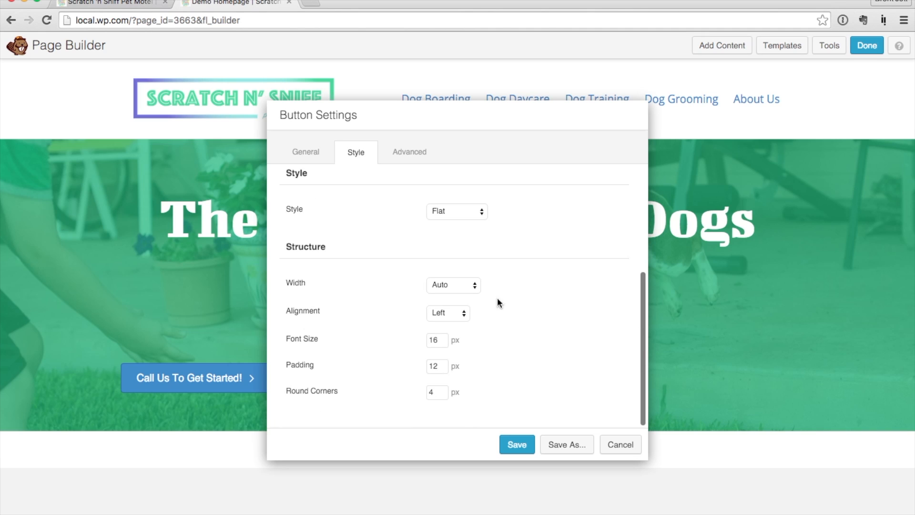
pyautogui.click(451, 312)
pyautogui.click(448, 302)
pyautogui.moveTo(406, 115); pyautogui.dragTo(667, 119)
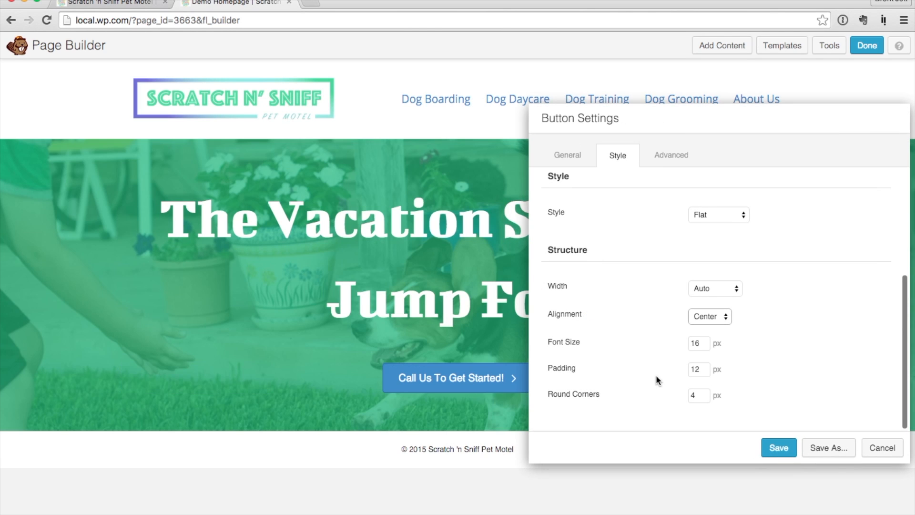
# Step: Set the style of the "Call Us To Get Started!" button to Transparent
pyautogui.scroll(3, 703, 281)
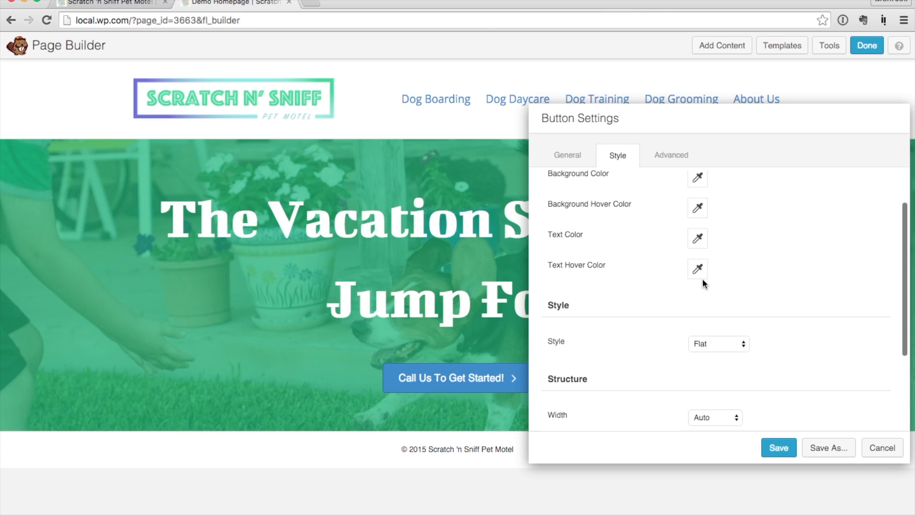
pyautogui.click(703, 341)
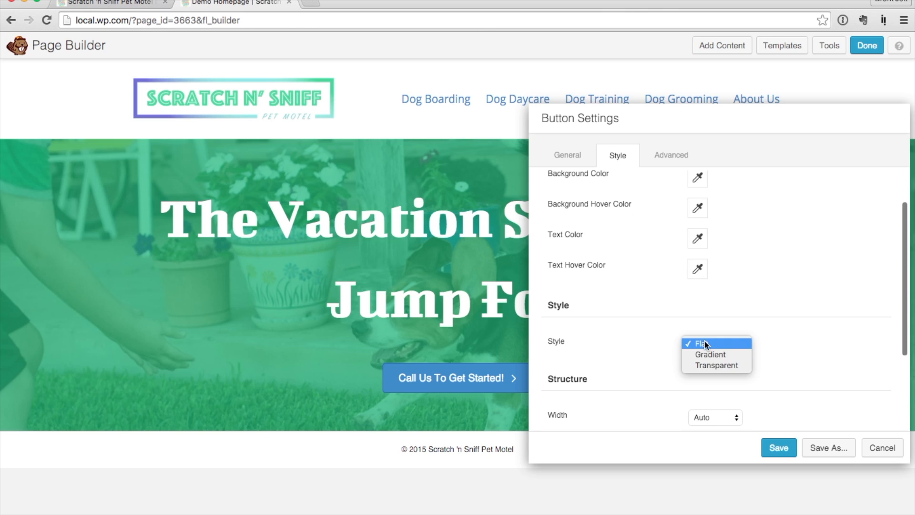
pyautogui.click(719, 363)
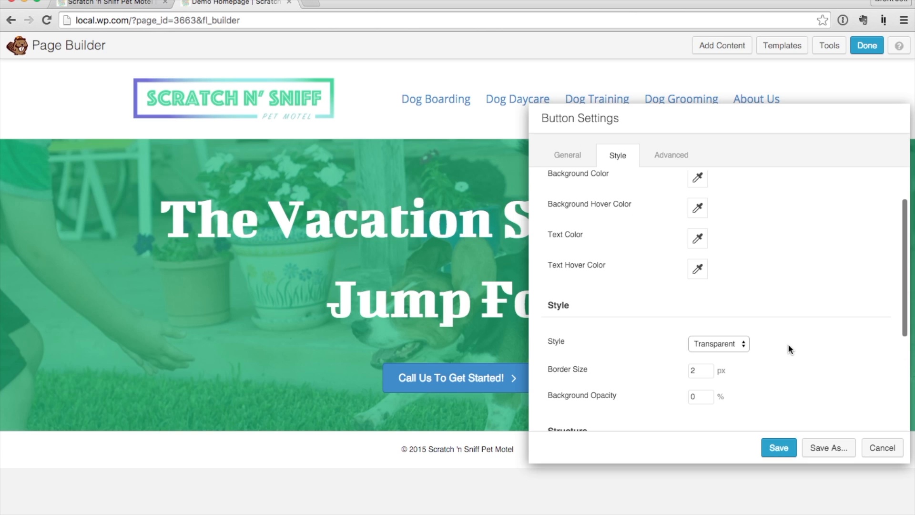
# Step: Set the transparent button's background color to white
pyautogui.scroll(1, 788, 344)
pyautogui.scroll(-2, 788, 345)
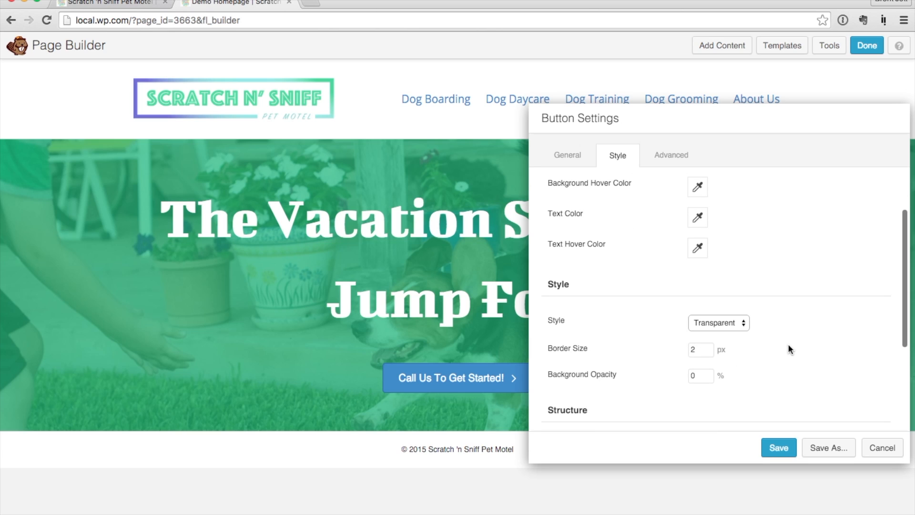
pyautogui.scroll(2, 711, 371)
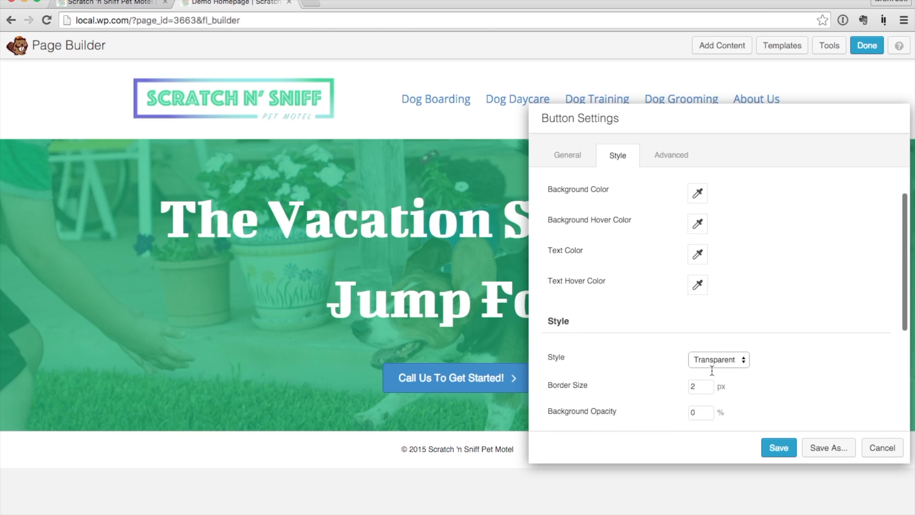
pyautogui.click(696, 199)
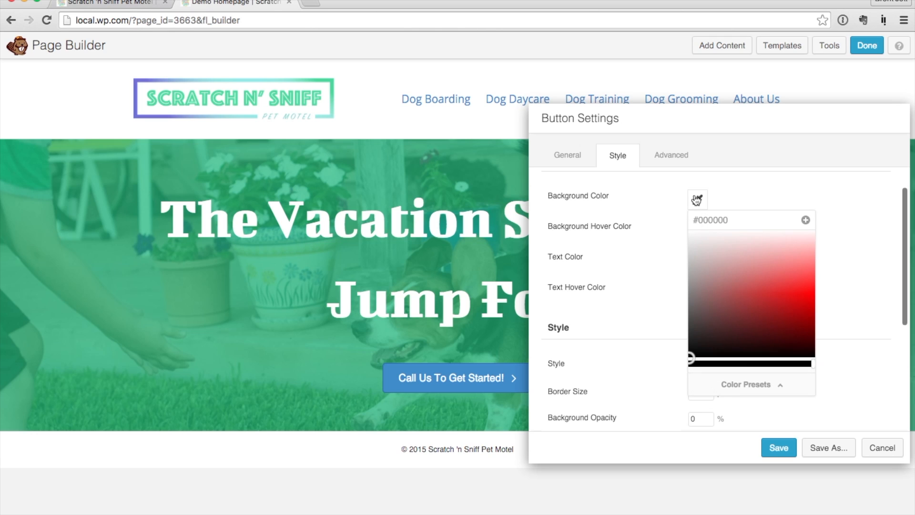
pyautogui.moveTo(711, 262); pyautogui.dragTo(670, 213)
pyautogui.click(668, 212)
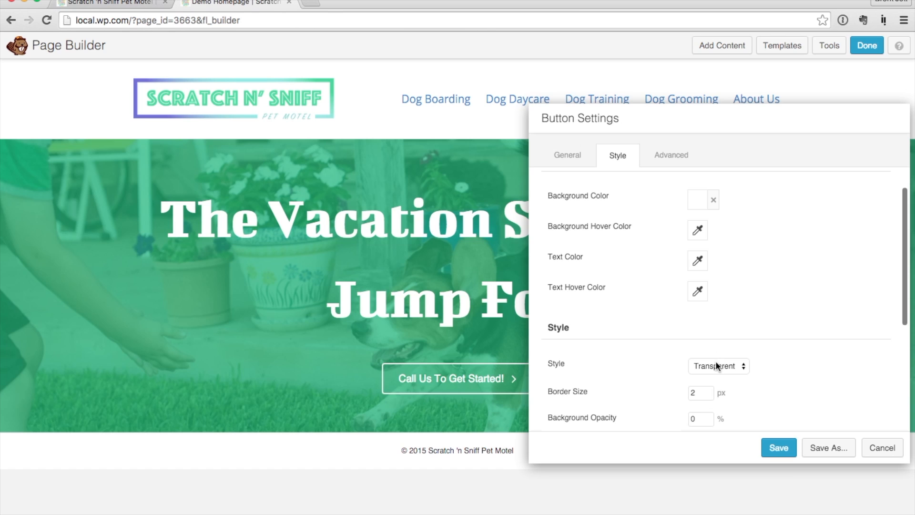
# Step: Set the button's font size to 20 px and its padding to 18 px, and save the button settings
pyautogui.moveTo(738, 118); pyautogui.dragTo(730, 95)
pyautogui.scroll(-1, 773, 363)
pyautogui.scroll(-2, 773, 362)
pyautogui.scroll(1, 773, 362)
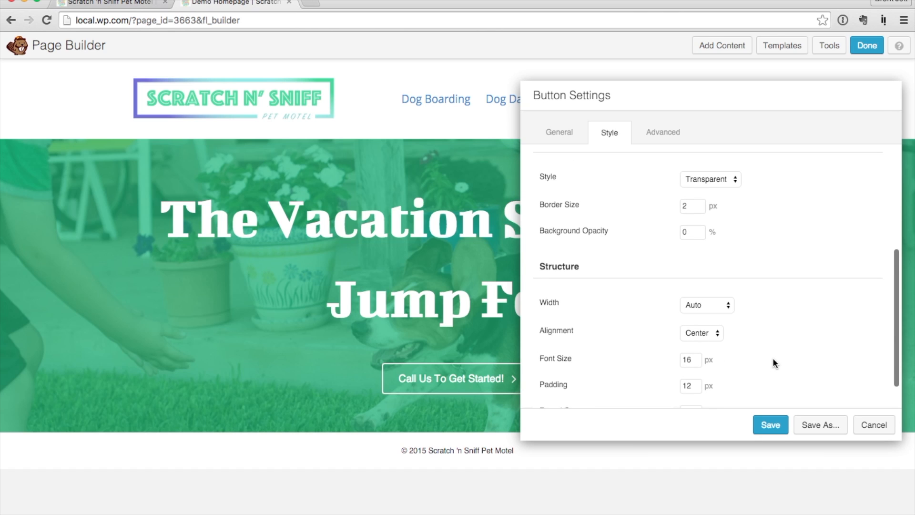
pyautogui.scroll(-2, 773, 363)
pyautogui.doubleClick(688, 319)
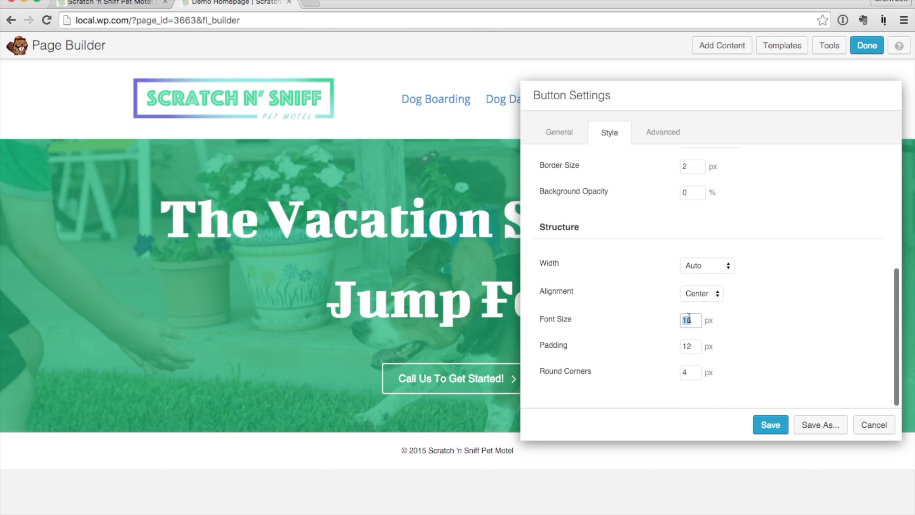
pyautogui.write('20')
pyautogui.doubleClick(689, 343)
pyautogui.write('18')
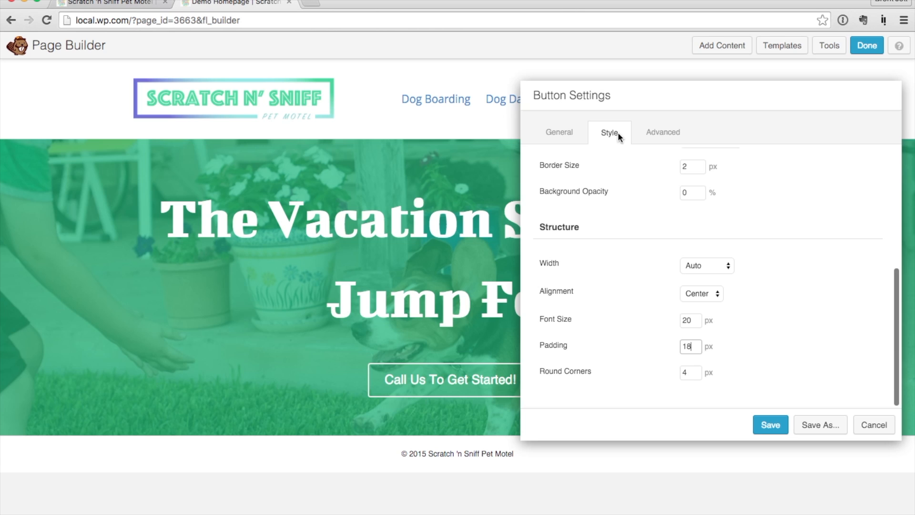
pyautogui.moveTo(584, 93)
pyautogui.mouseDown()
pyautogui.moveTo(681, 98)
pyautogui.moveTo(570, 97)
pyautogui.mouseUp()
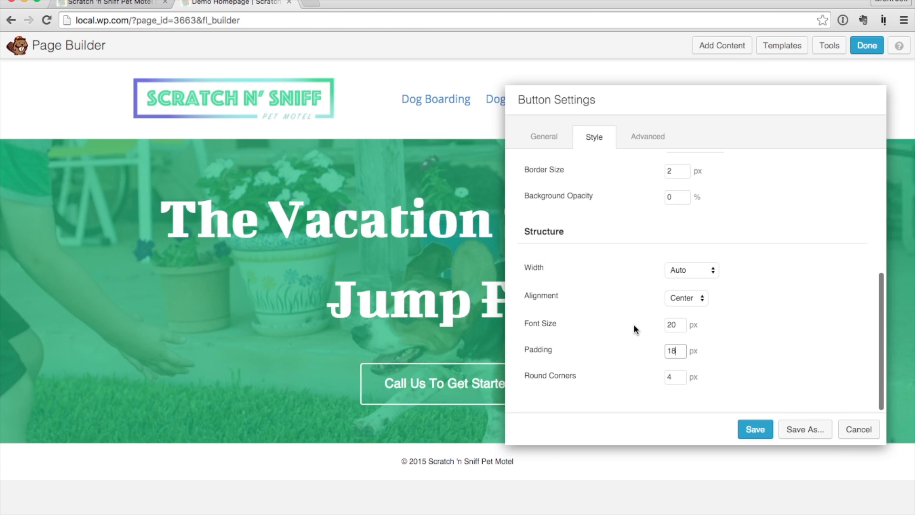
pyautogui.click(755, 429)
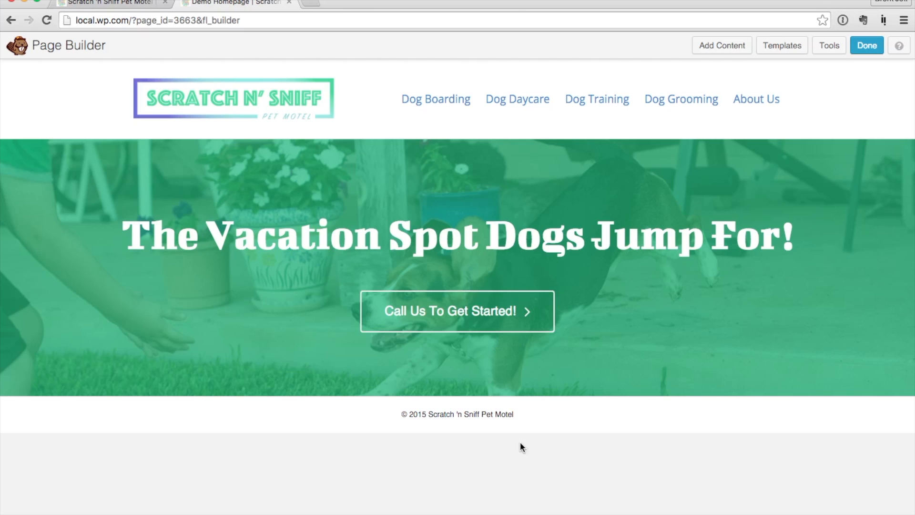
# Step: Copy the "Worry-Free Group Play" heading and its paragraph from the finished homepage in the other browser tab
pyautogui.click(95, 4)
pyautogui.scroll(-8, 207, 160)
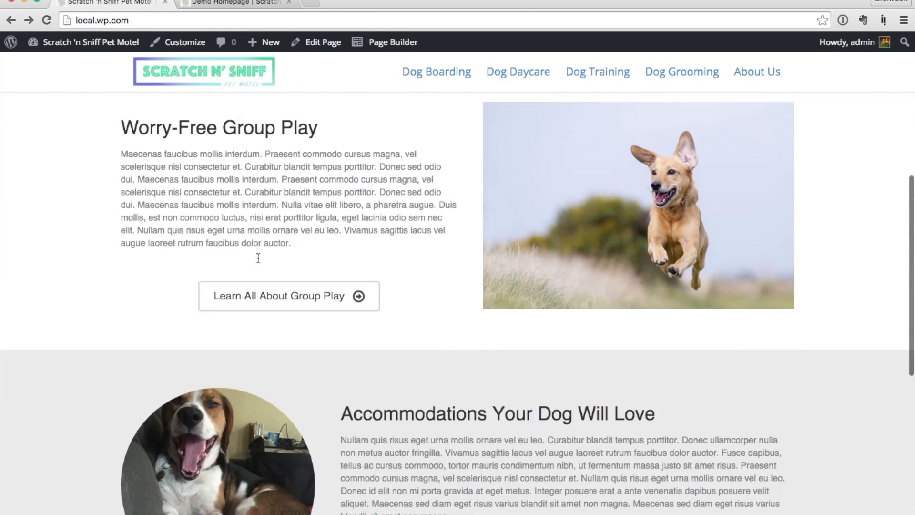
pyautogui.scroll(2, 258, 257)
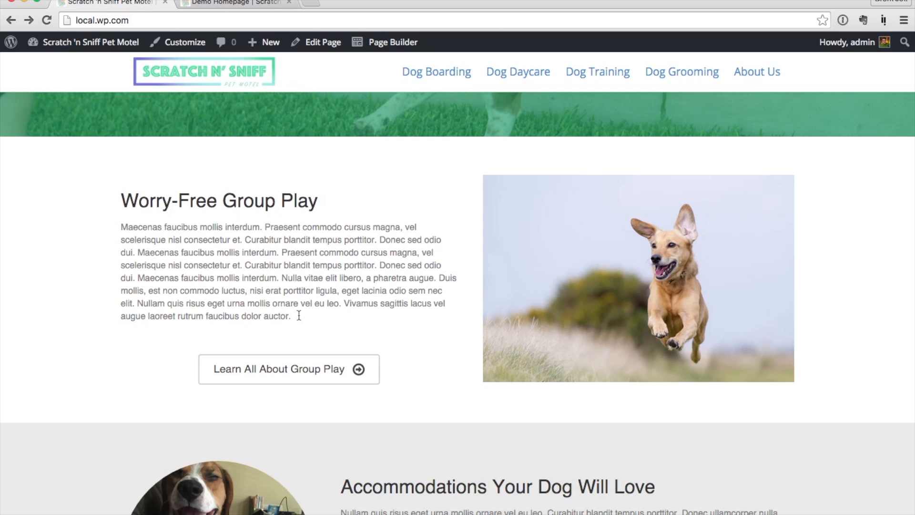
pyautogui.moveTo(294, 314); pyautogui.dragTo(123, 200)
pyautogui.press('super+c')
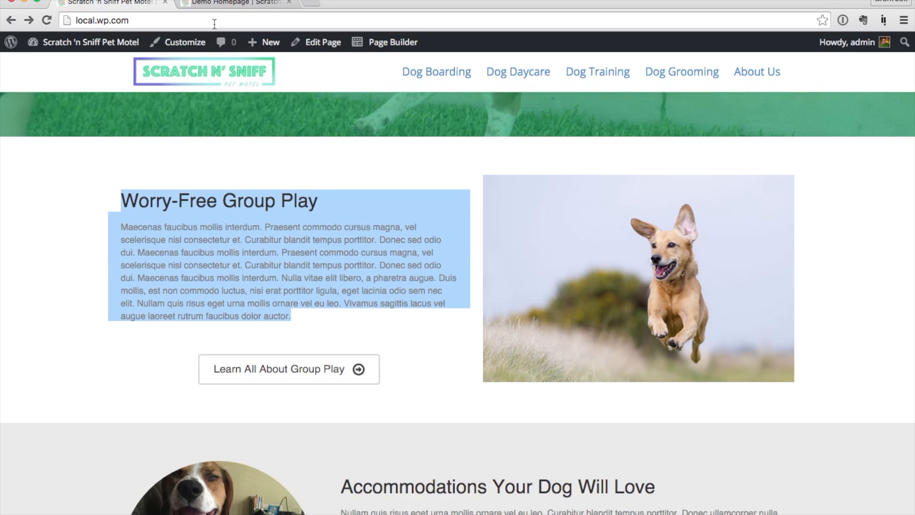
# Step: Return to the demo homepage and add a 2 Columns row below the hero row
pyautogui.click(208, 4)
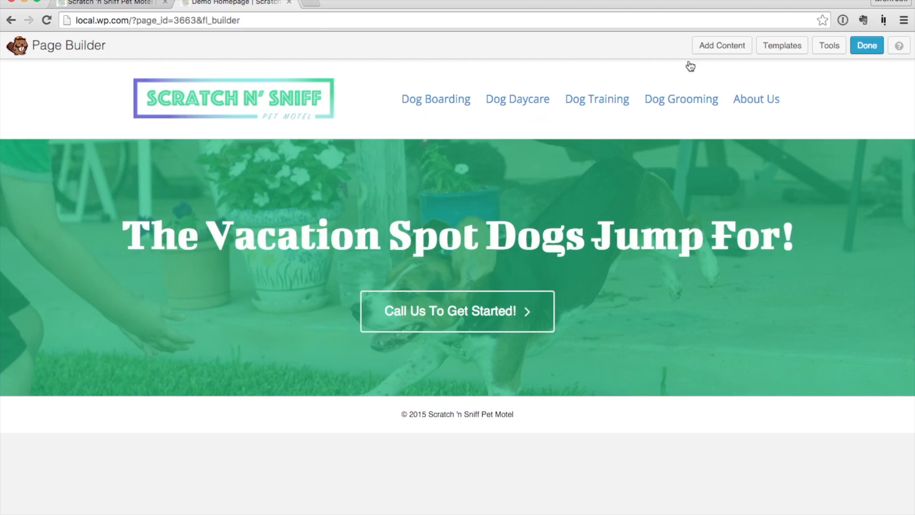
pyautogui.click(708, 47)
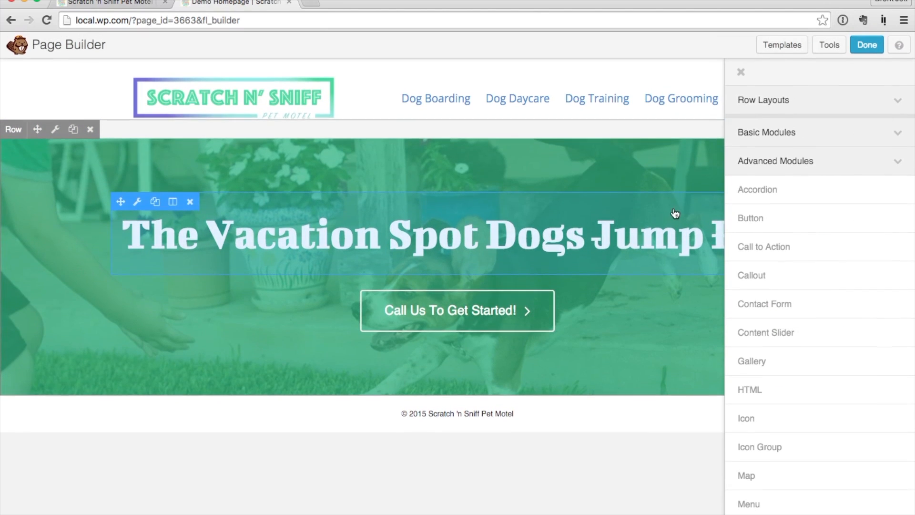
pyautogui.click(802, 110)
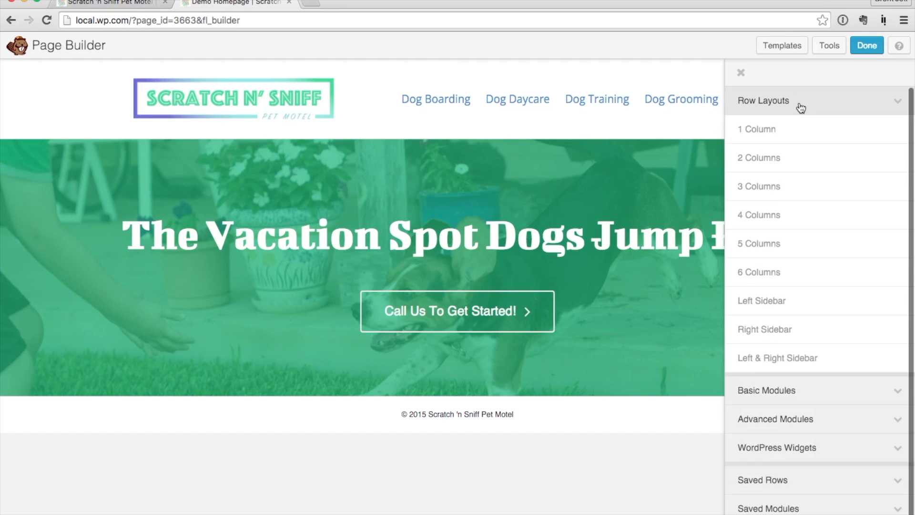
pyautogui.moveTo(825, 156); pyautogui.dragTo(325, 484)
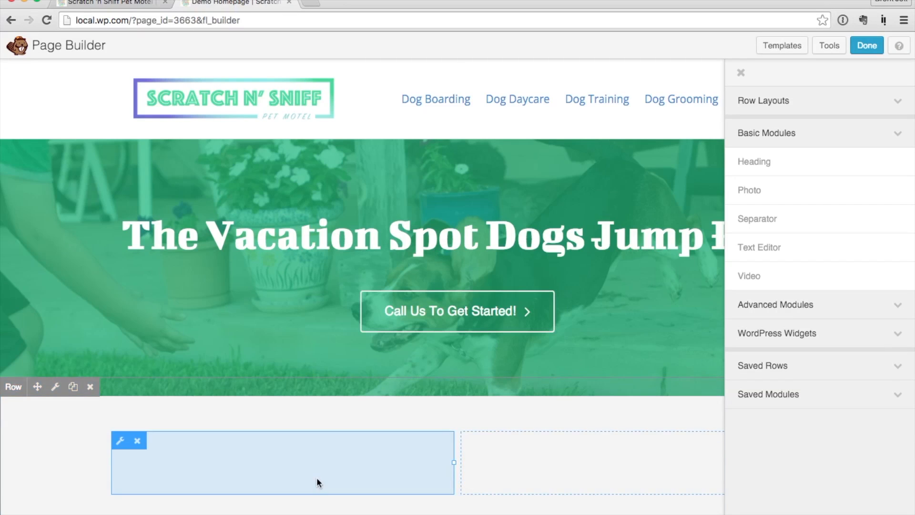
# Step: Add a Text Editor module to the new row's first column, paste the copied heading and paragraph, and save it
pyautogui.moveTo(890, 242); pyautogui.dragTo(227, 449)
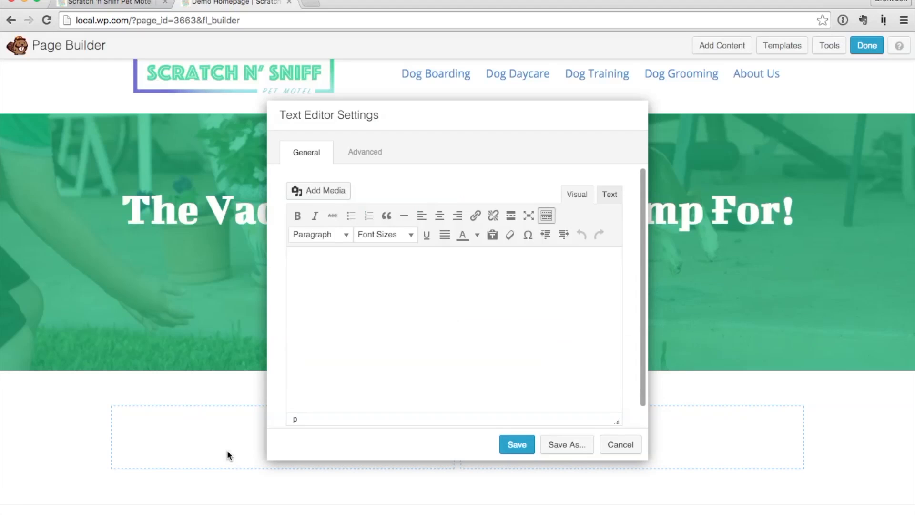
pyautogui.click(334, 299)
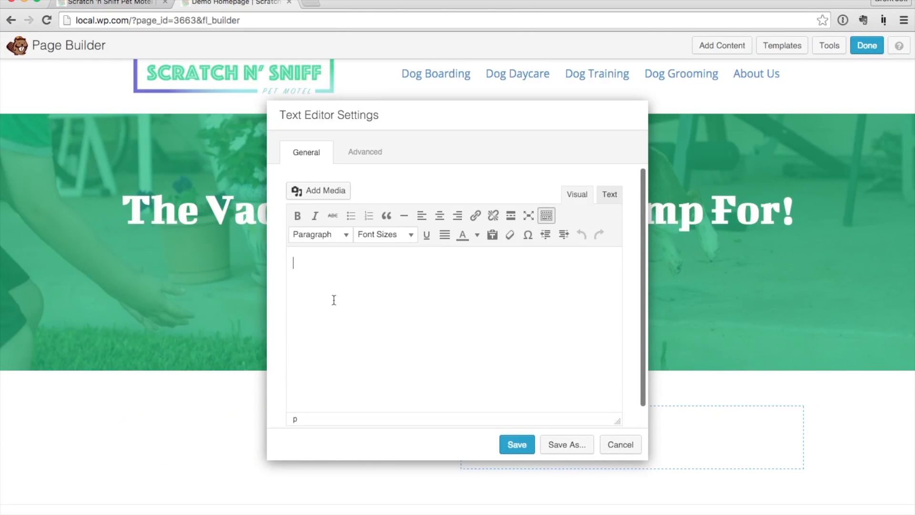
pyautogui.press('super+v')
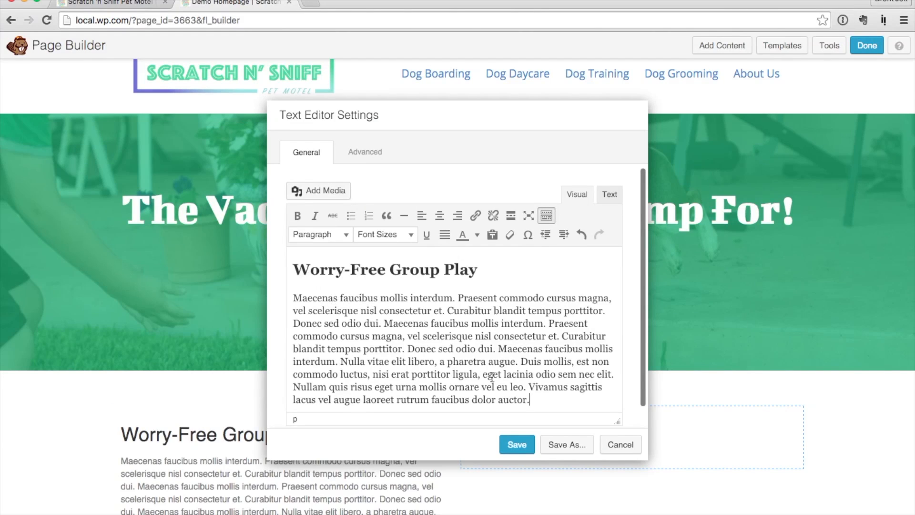
pyautogui.click(517, 443)
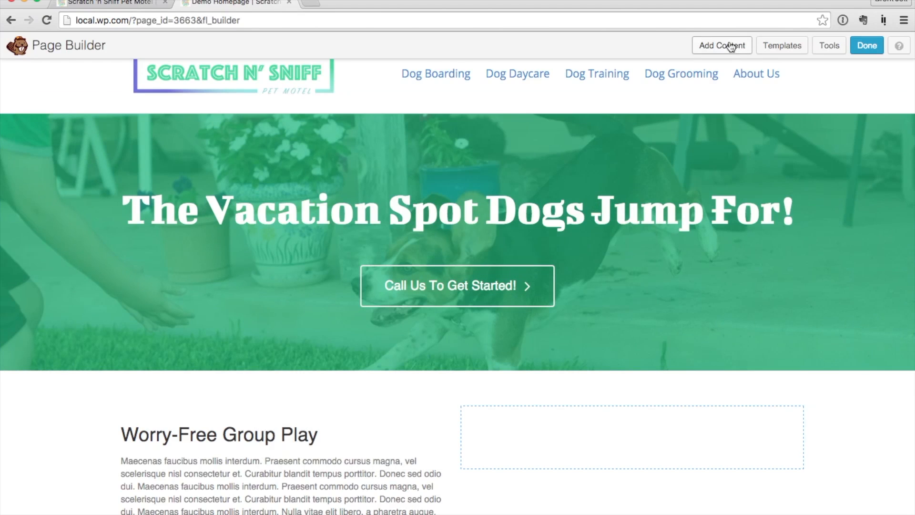
pyautogui.click(730, 45)
pyautogui.moveTo(825, 194); pyautogui.dragTo(511, 465)
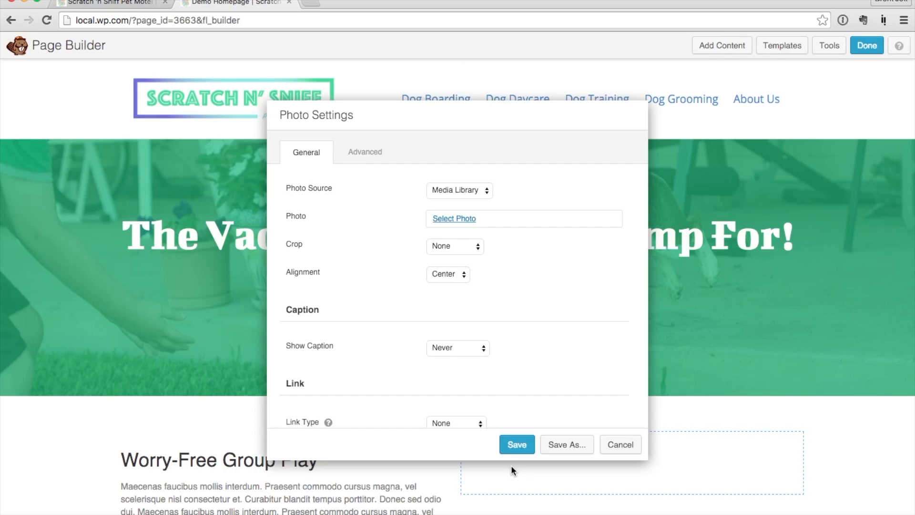
pyautogui.click(451, 218)
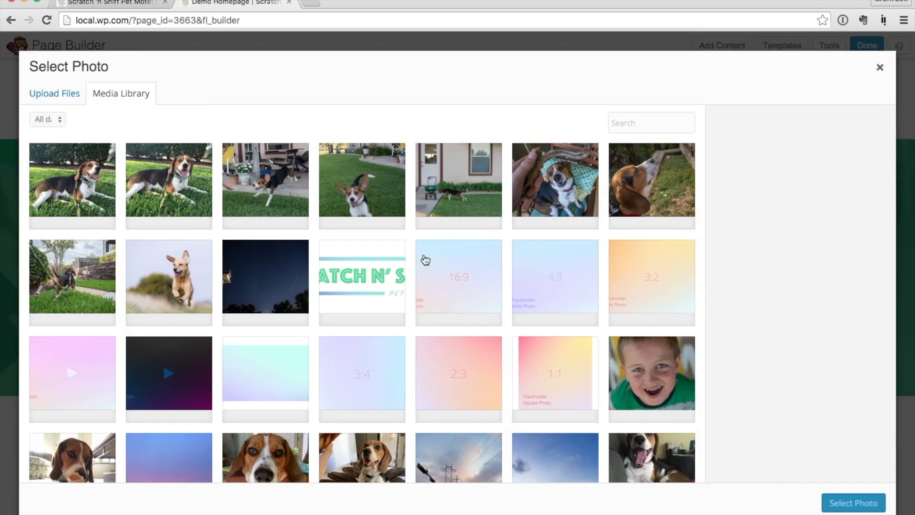
pyautogui.click(197, 293)
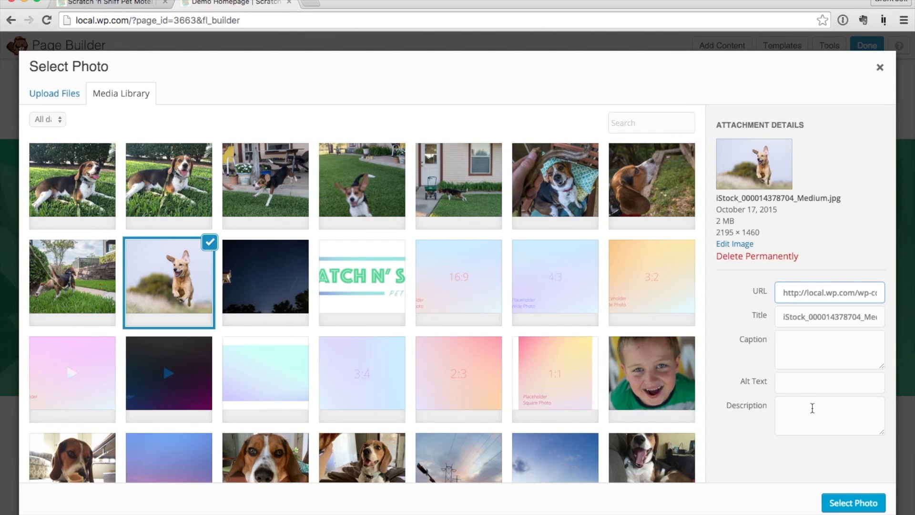
pyautogui.click(840, 503)
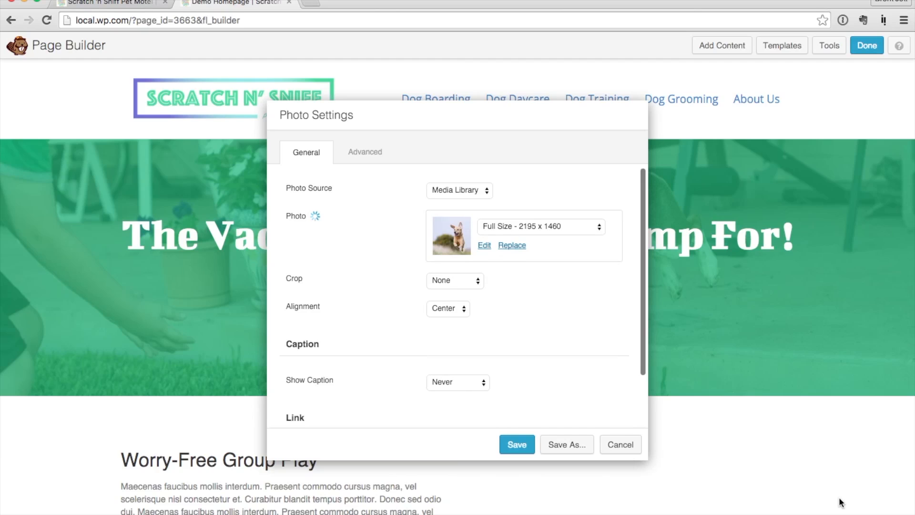
pyautogui.scroll(-5, 756, 414)
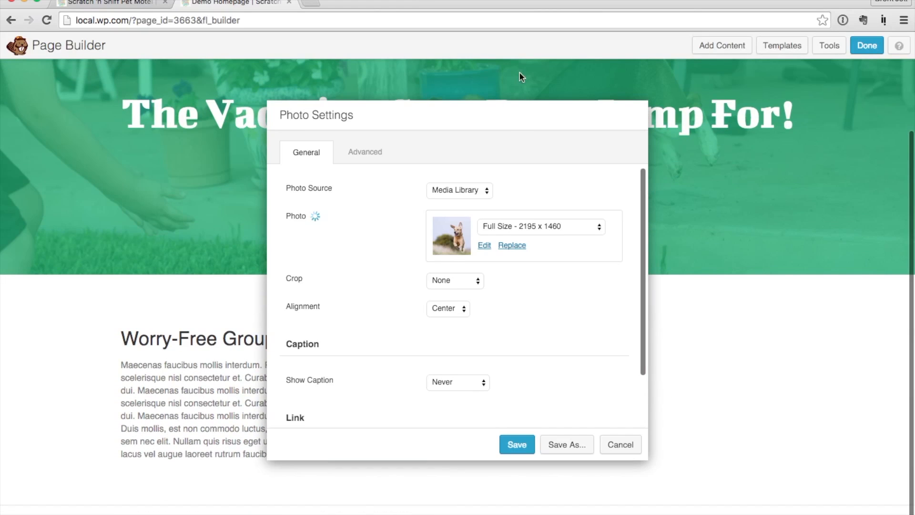
pyautogui.moveTo(508, 125)
pyautogui.mouseDown()
pyautogui.moveTo(318, 133)
pyautogui.moveTo(352, 30)
pyautogui.moveTo(515, 135)
pyautogui.mouseUp()
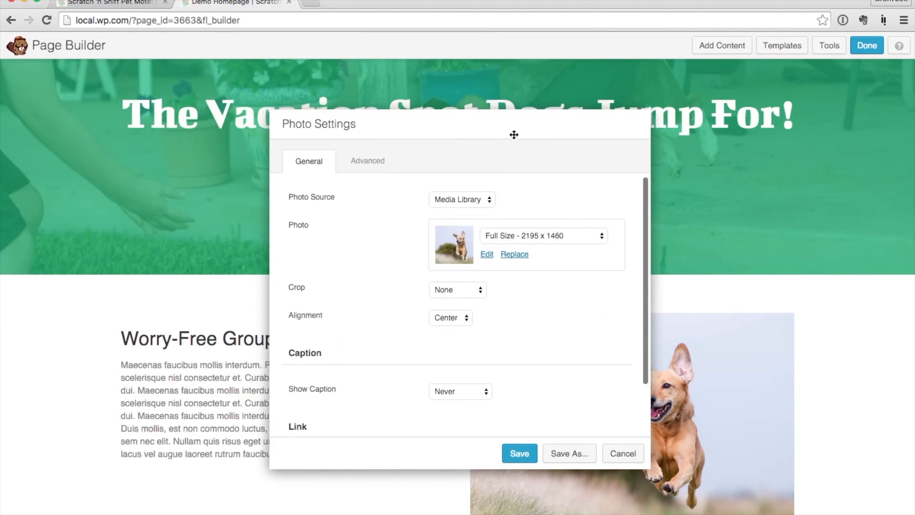
pyautogui.click(519, 452)
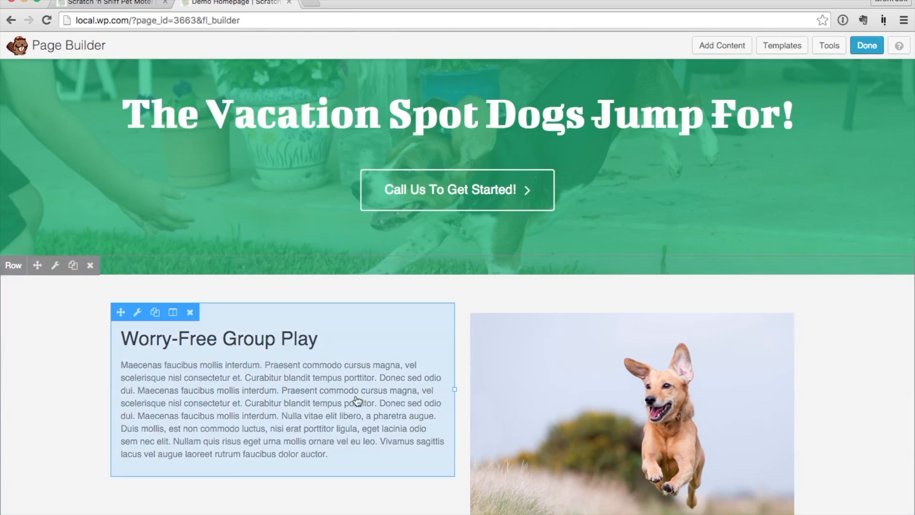
# Step: Duplicate the hero's "Call Us To Get Started!" button and move the copy below the "Worry-Free Group Play" text
pyautogui.scroll(-2, 359, 401)
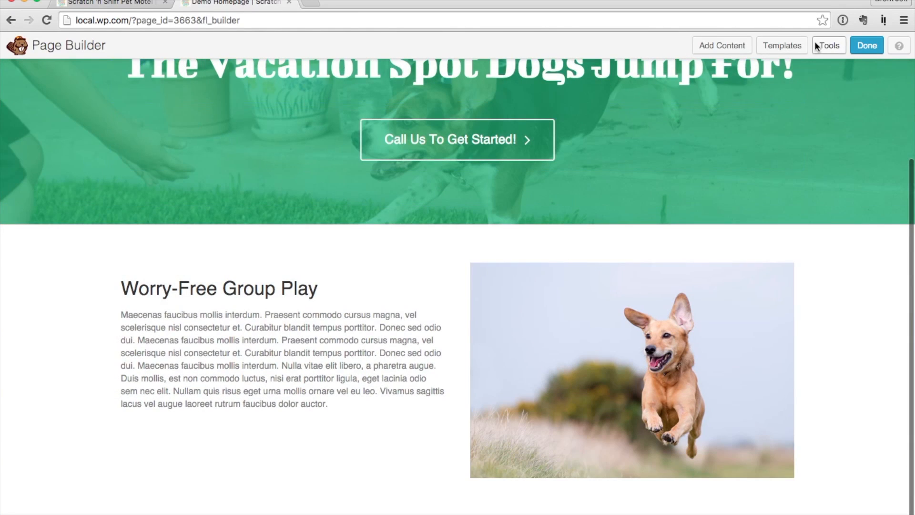
pyautogui.moveTo(464, 145)
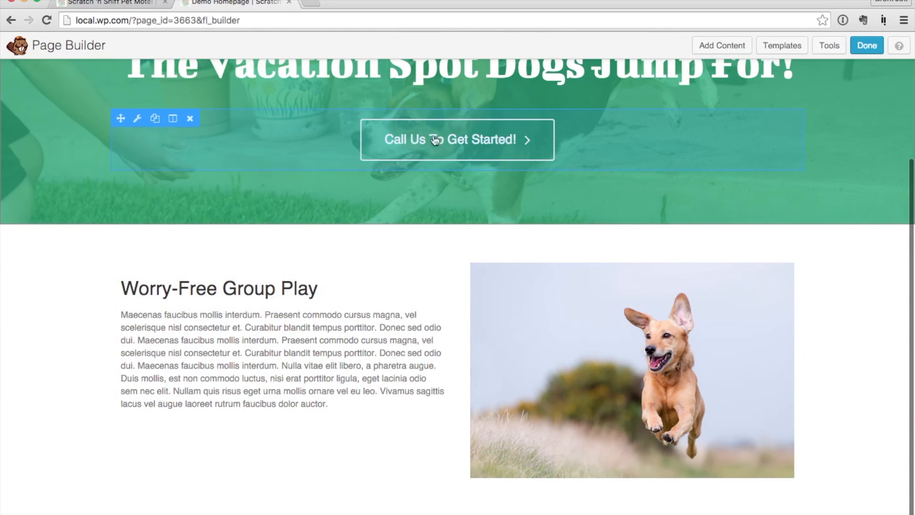
pyautogui.click(155, 120)
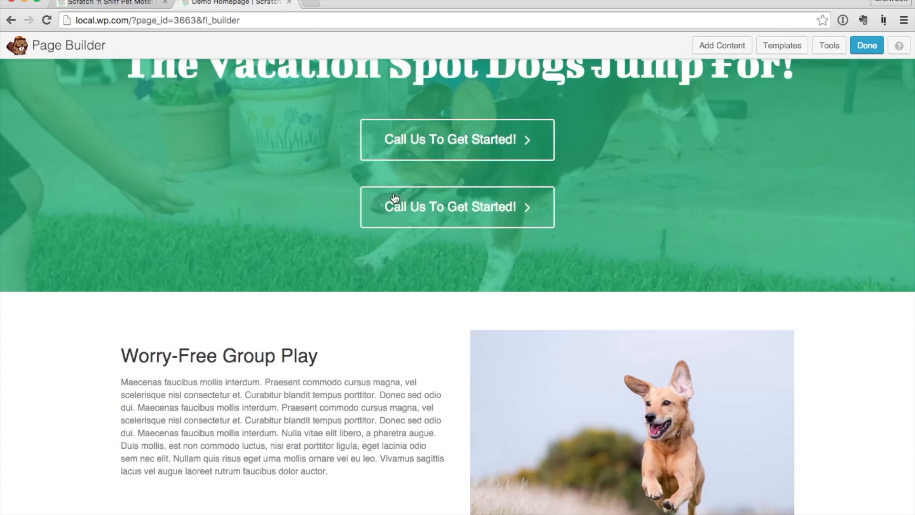
pyautogui.moveTo(371, 198)
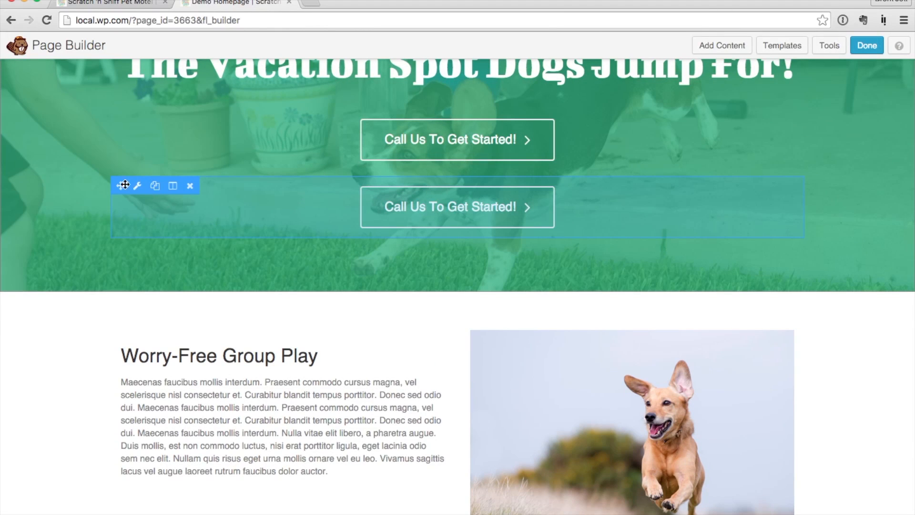
pyautogui.moveTo(121, 186); pyautogui.dragTo(157, 432)
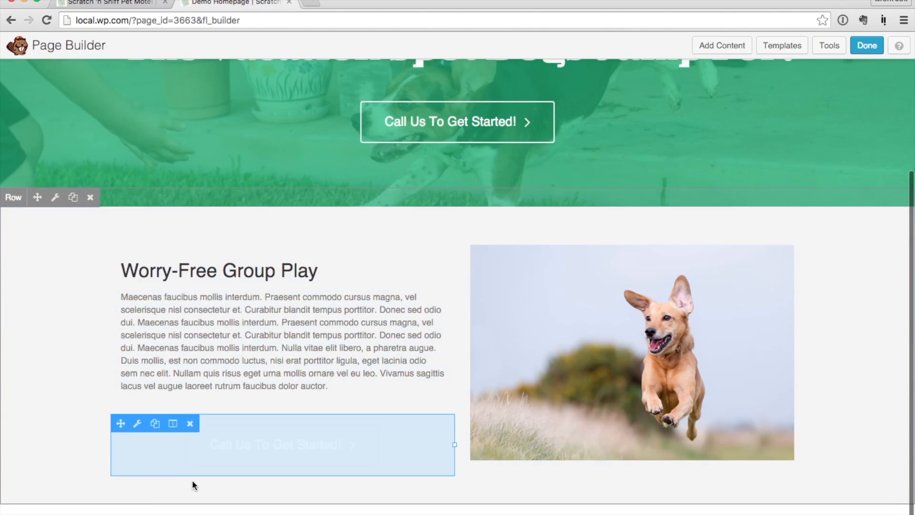
# Step: Set the duplicated button's background color to dark gray and its text color to a lighter gray
pyautogui.click(138, 424)
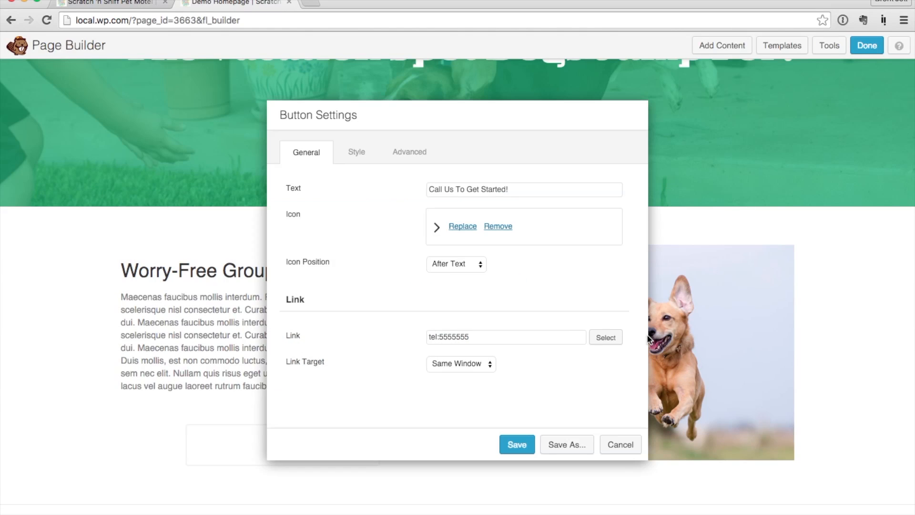
pyautogui.click(353, 153)
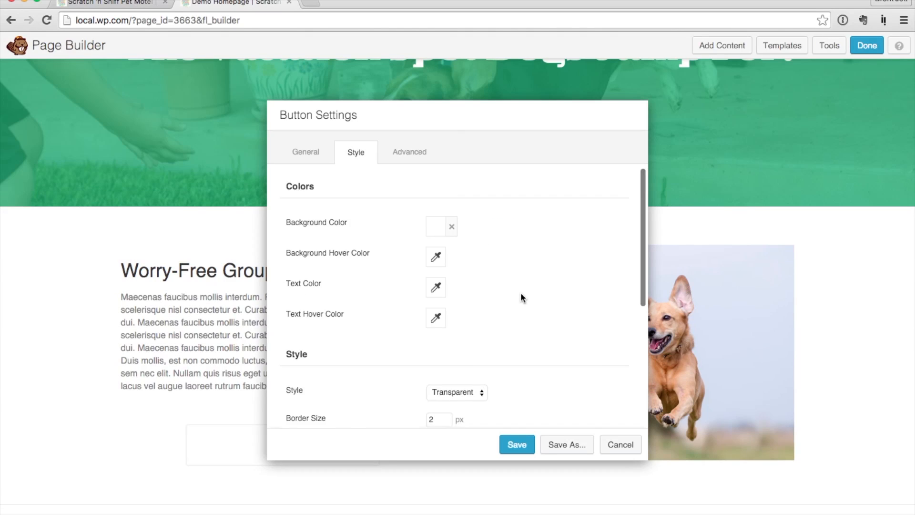
pyautogui.scroll(-1, 520, 293)
pyautogui.click(436, 198)
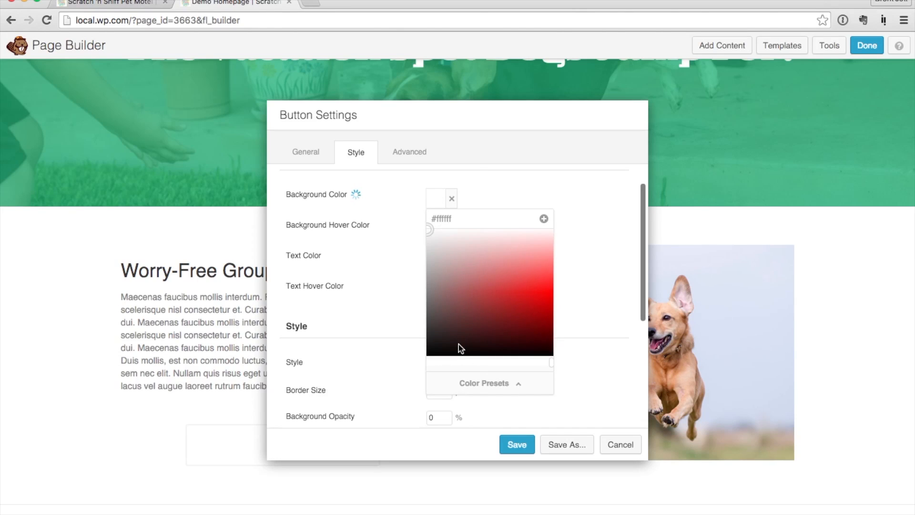
pyautogui.moveTo(434, 344)
pyautogui.mouseDown()
pyautogui.moveTo(414, 321)
pyautogui.moveTo(408, 327)
pyautogui.moveTo(409, 309)
pyautogui.mouseUp()
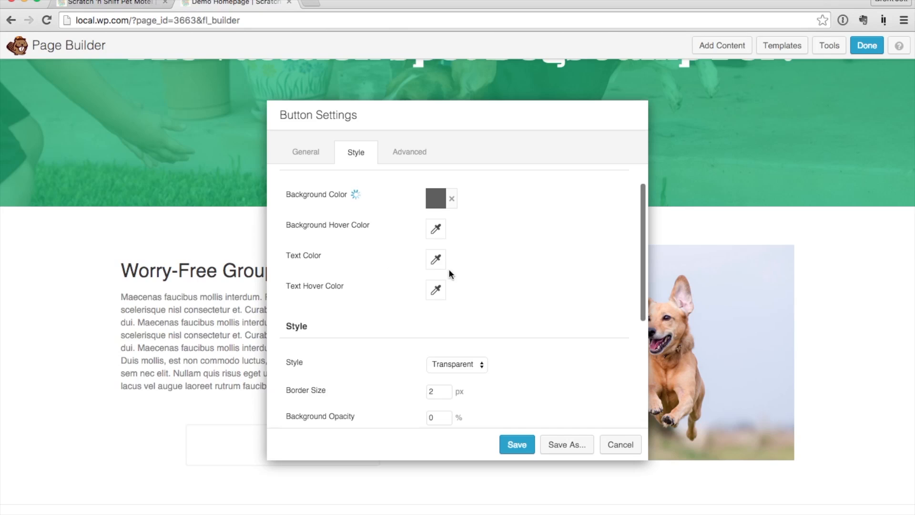
pyautogui.click(435, 259)
pyautogui.moveTo(432, 368); pyautogui.dragTo(400, 283)
pyautogui.moveTo(392, 123); pyautogui.dragTo(540, 124)
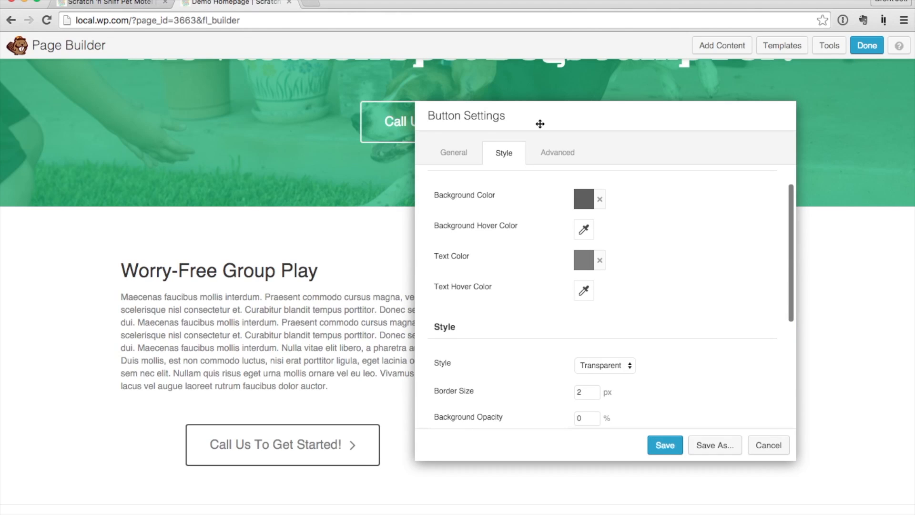
# Step: Set the duplicated button's font size to 16 px and its padding to 11 px, and save the button settings
pyautogui.scroll(-3, 532, 401)
pyautogui.scroll(-2, 532, 401)
pyautogui.doubleClick(582, 339)
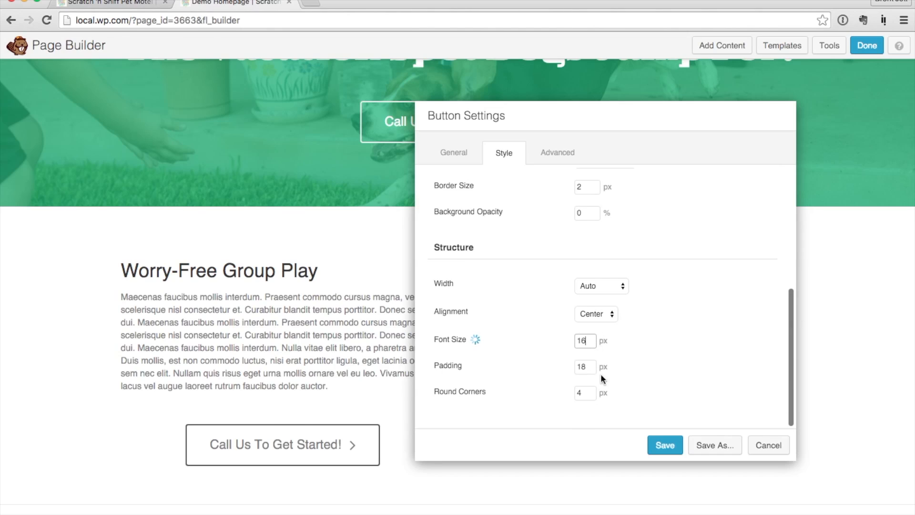
pyautogui.doubleClick(585, 367)
pyautogui.write('11')
pyautogui.click(666, 445)
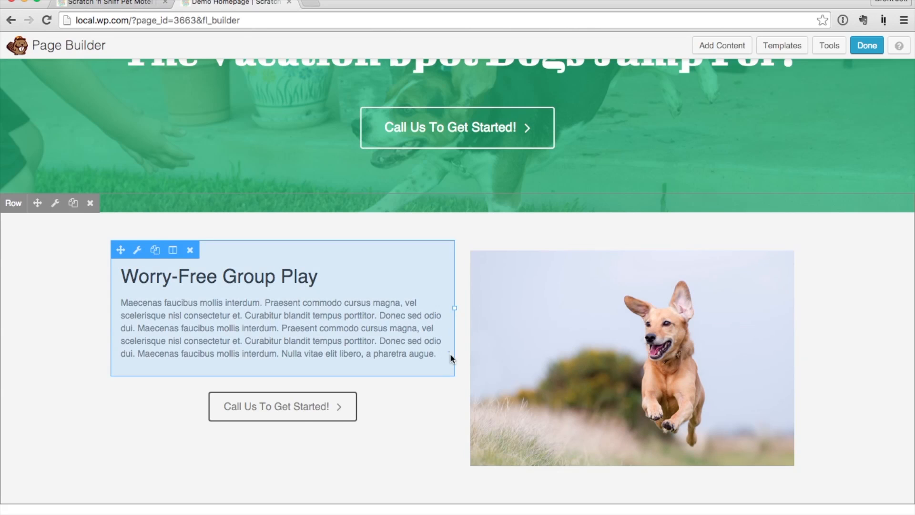
# Step: Widen the text column beside the dog photo, and lengthen its paragraph by appending a copy of the same text and saving
pyautogui.moveTo(460, 356); pyautogui.dragTo(520, 372)
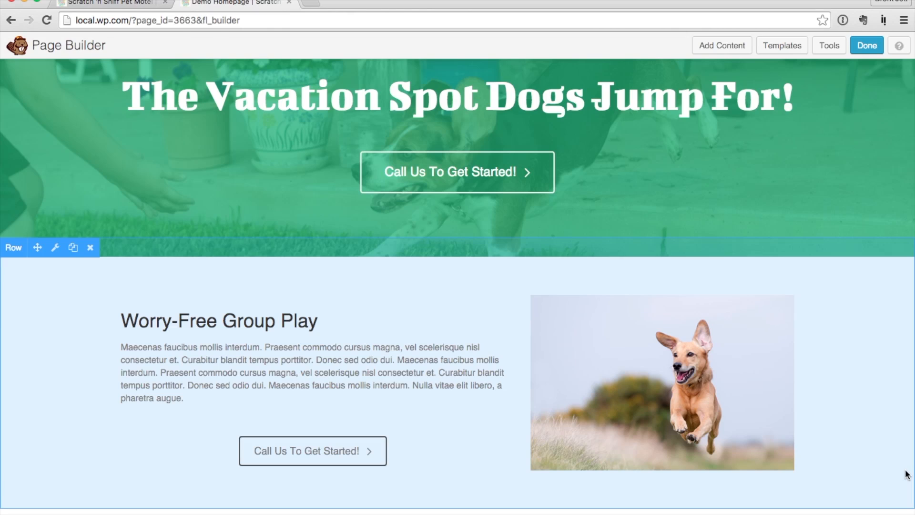
pyautogui.click(382, 380)
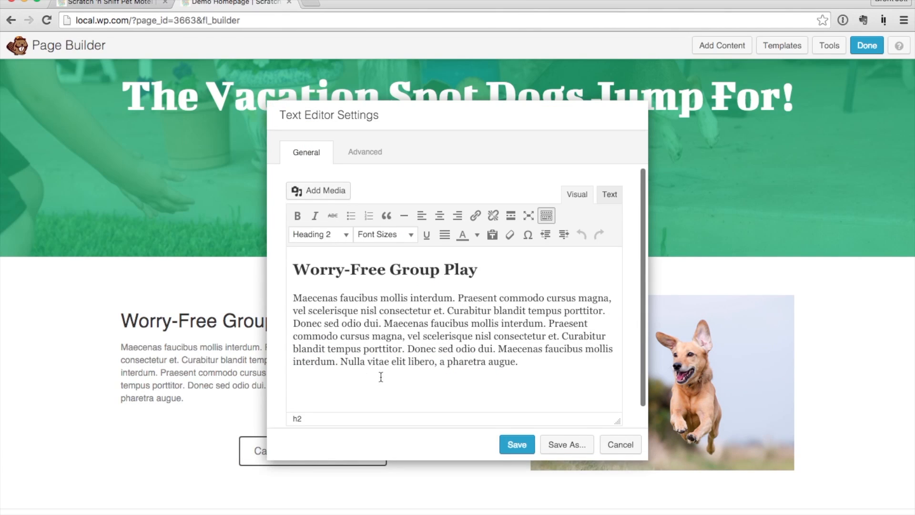
pyautogui.moveTo(528, 367); pyautogui.dragTo(259, 300)
pyautogui.press('super+c')
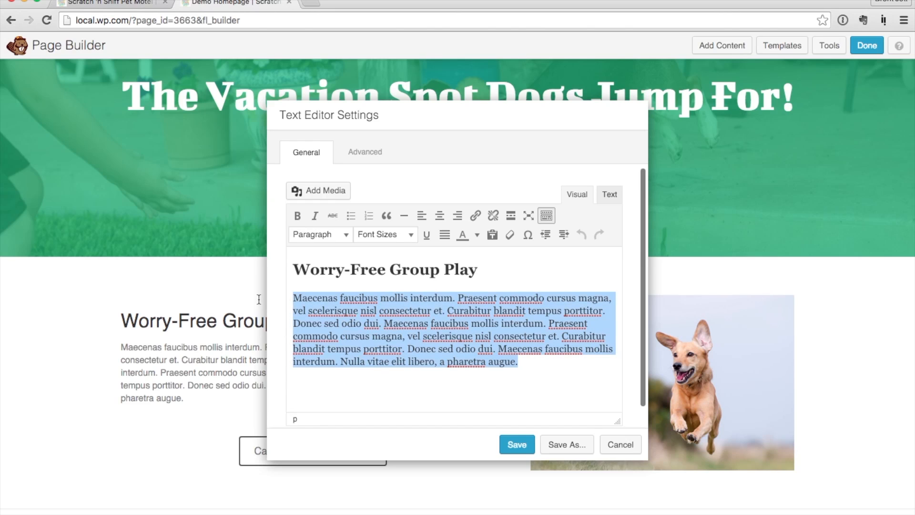
pyautogui.press('Right')
pyautogui.press('super+v')
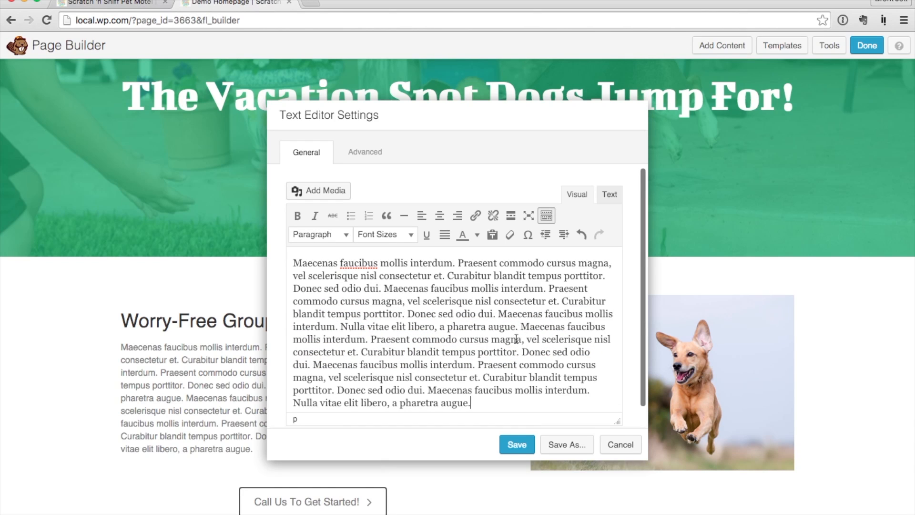
pyautogui.click(516, 445)
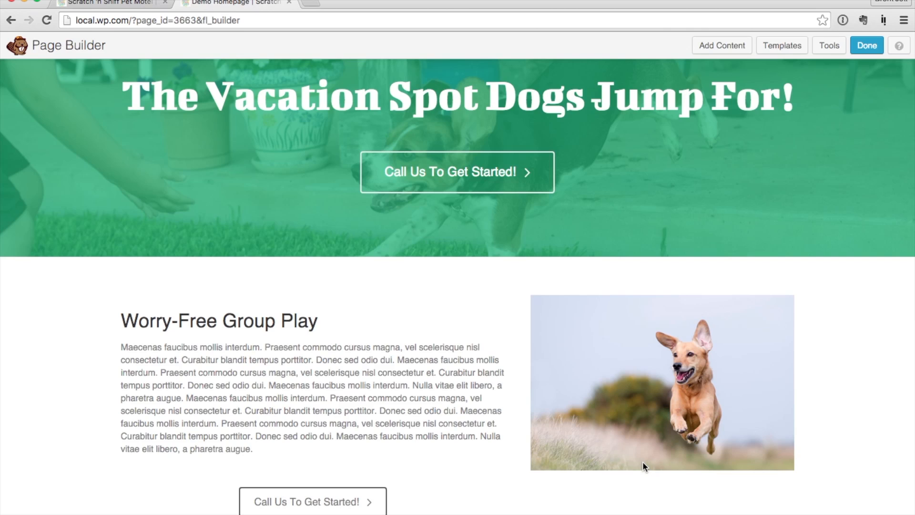
# Step: Narrow the "Worry-Free Group Play" text column so the dog photo's column beside it becomes wider
pyautogui.scroll(-2, 642, 462)
pyautogui.moveTo(529, 339)
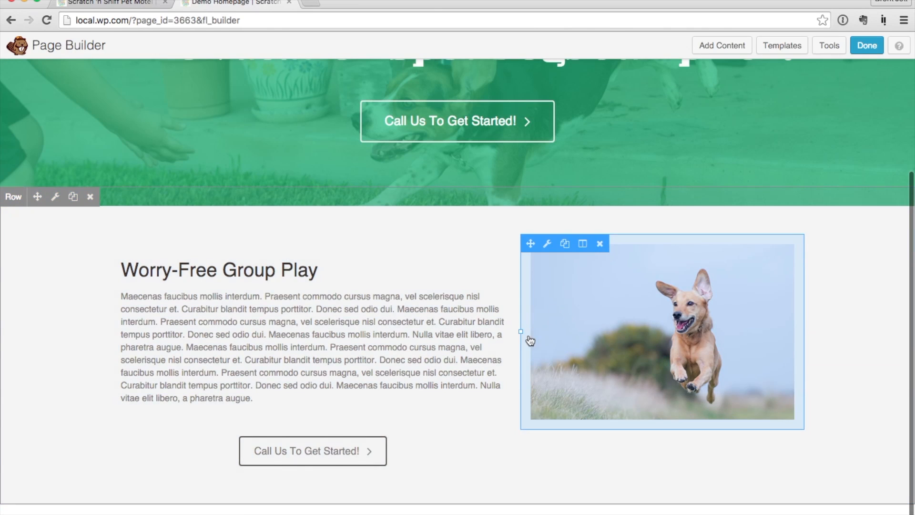
pyautogui.moveTo(507, 333); pyautogui.dragTo(396, 383)
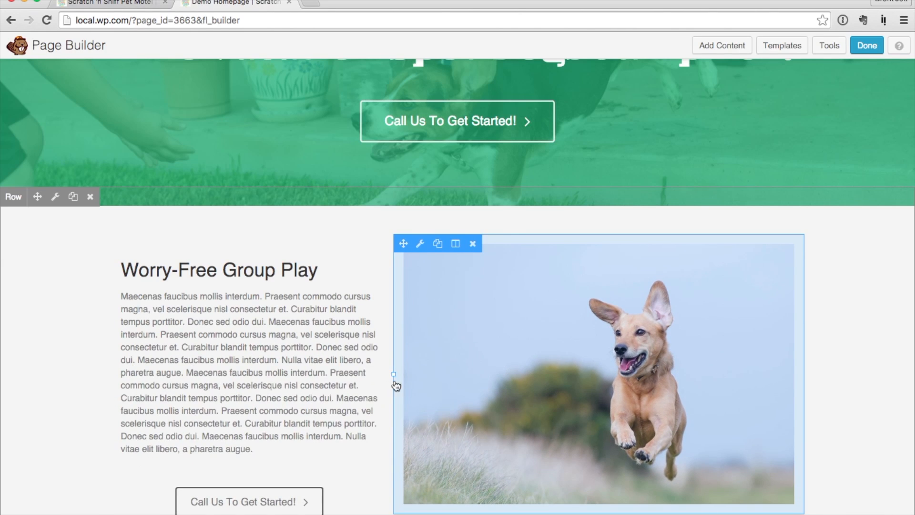
pyautogui.scroll(-2, 851, 384)
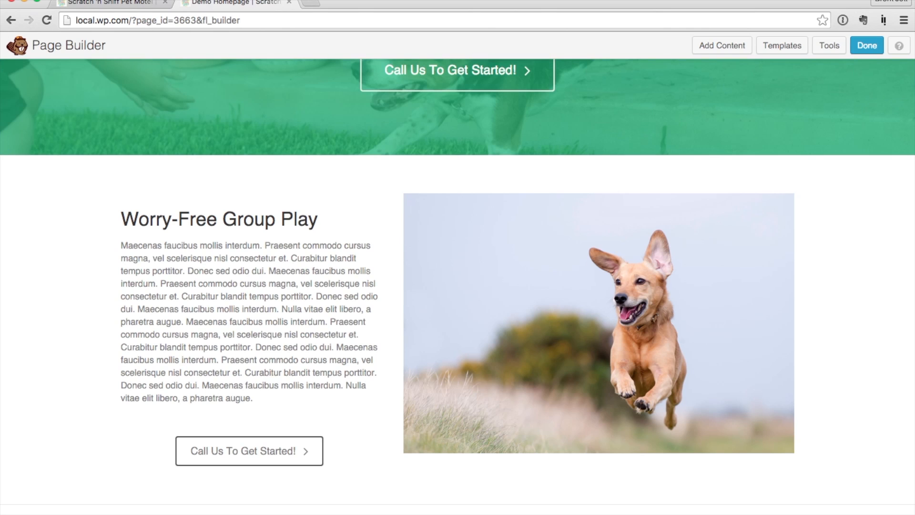
# Step: Copy the "Accommodations Your Dog Will Love" heading and paragraph from the original homepage, and return to the demo page
pyautogui.click(122, 3)
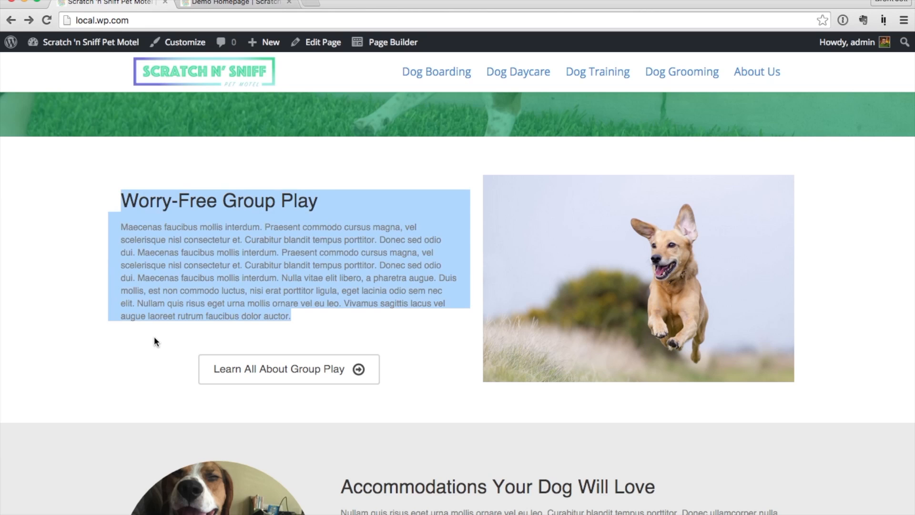
pyautogui.scroll(-6, 424, 352)
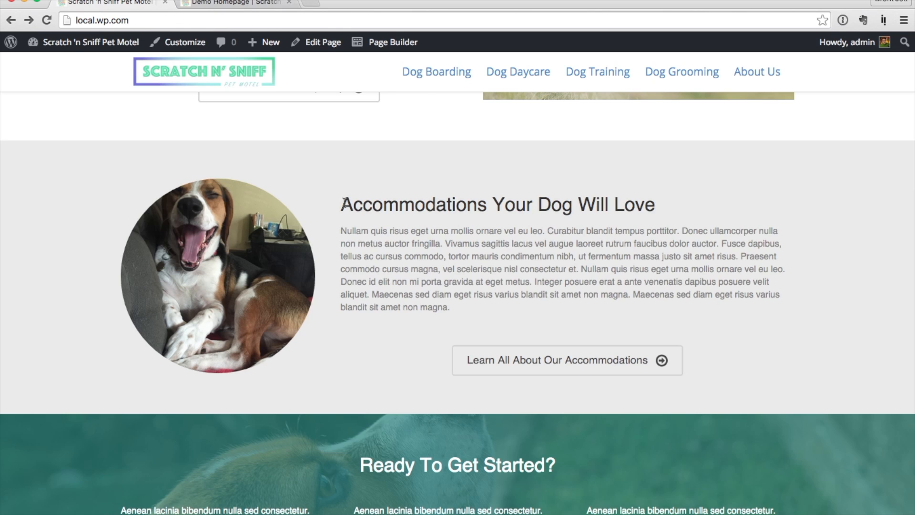
pyautogui.moveTo(339, 204); pyautogui.dragTo(505, 305)
pyautogui.click(212, 2)
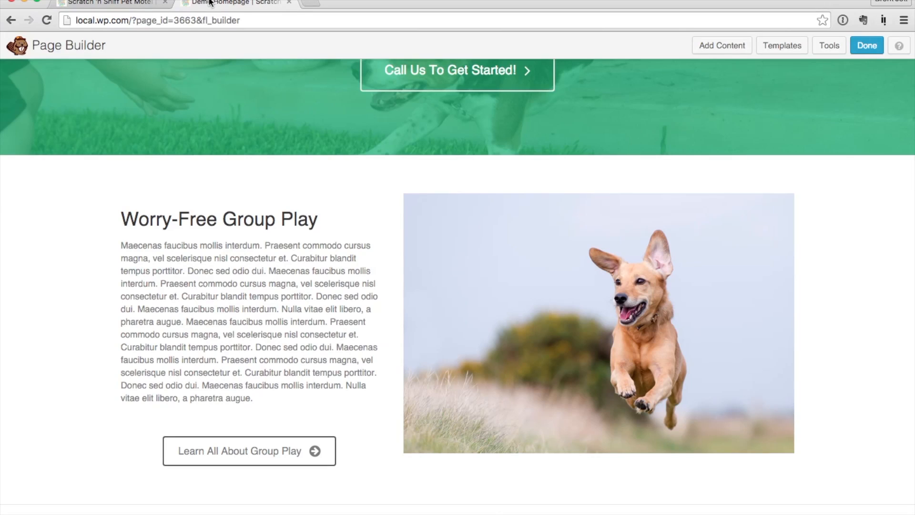
# Step: Add a two-column row below the "Worry-Free Group Play" row
pyautogui.click(729, 52)
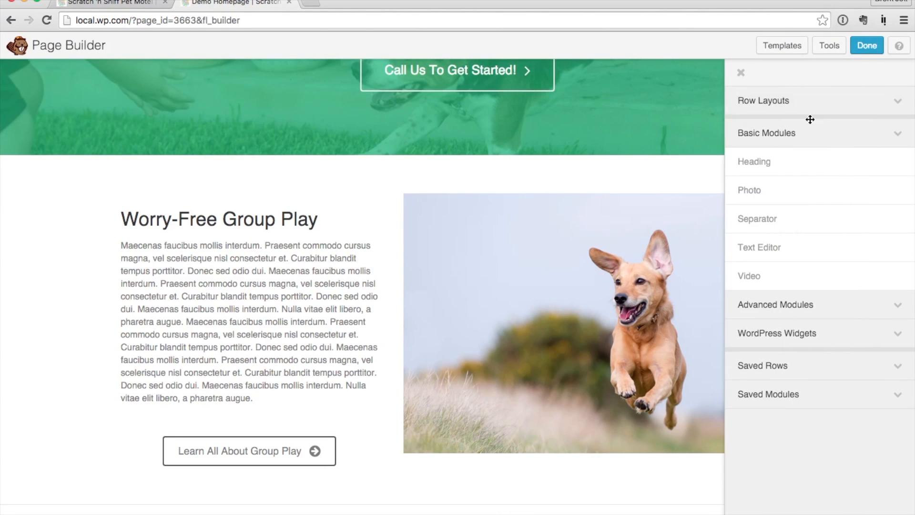
pyautogui.click(805, 104)
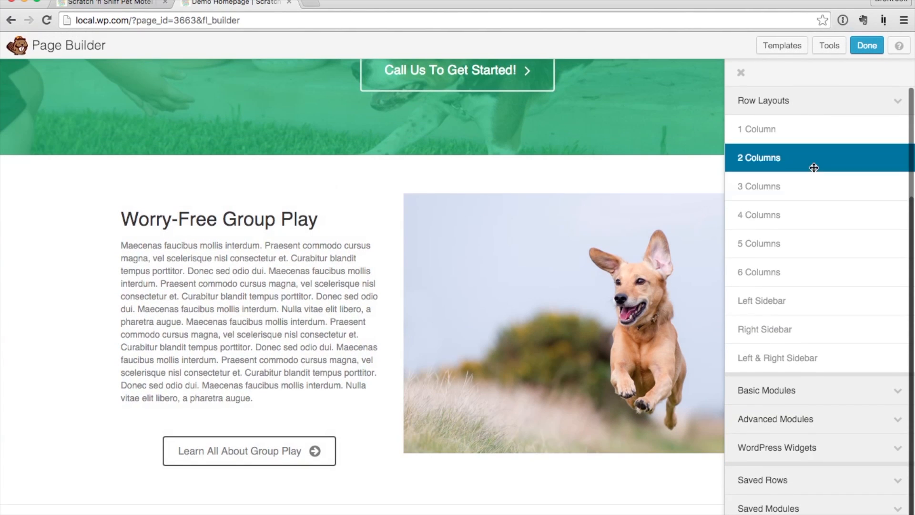
pyautogui.moveTo(811, 161); pyautogui.dragTo(230, 496)
pyautogui.moveTo(153, 512); pyautogui.dragTo(151, 484)
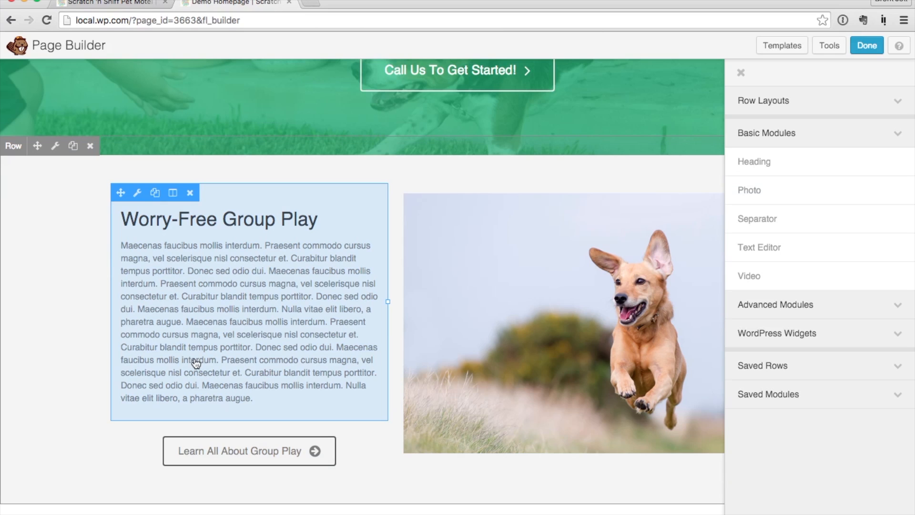
pyautogui.scroll(-3, 196, 364)
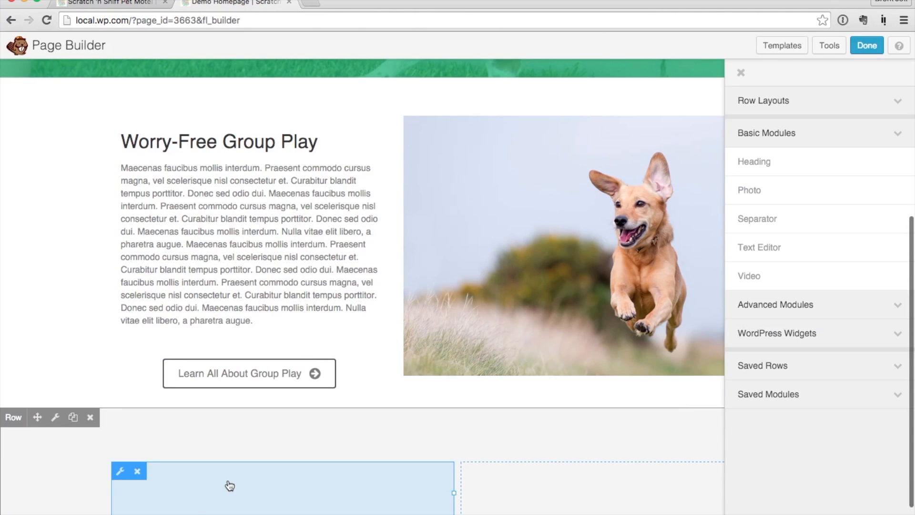
pyautogui.scroll(-2, 230, 485)
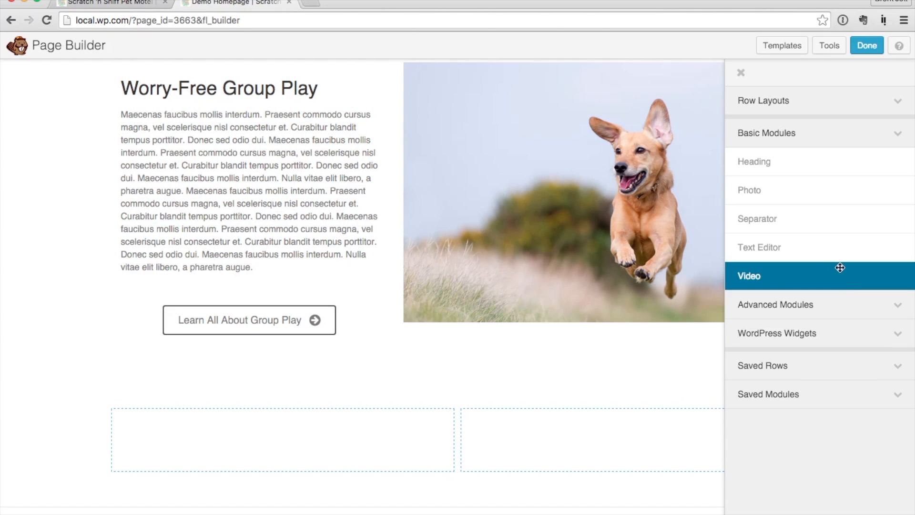
# Step: Add a Photo module to the new row's first column and choose the media library picture of the beagle on a cushioned chair
pyautogui.moveTo(799, 196); pyautogui.dragTo(176, 467)
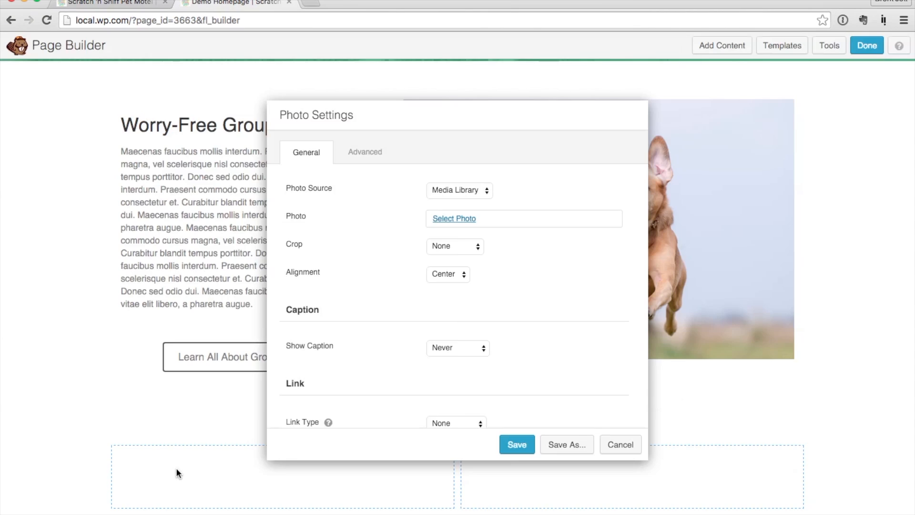
pyautogui.click(456, 227)
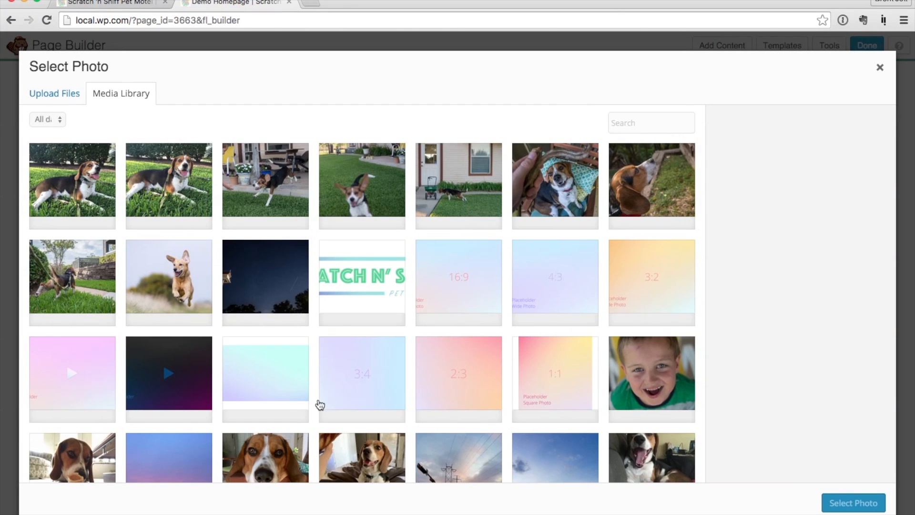
pyautogui.scroll(-1, 319, 405)
pyautogui.scroll(1, 320, 405)
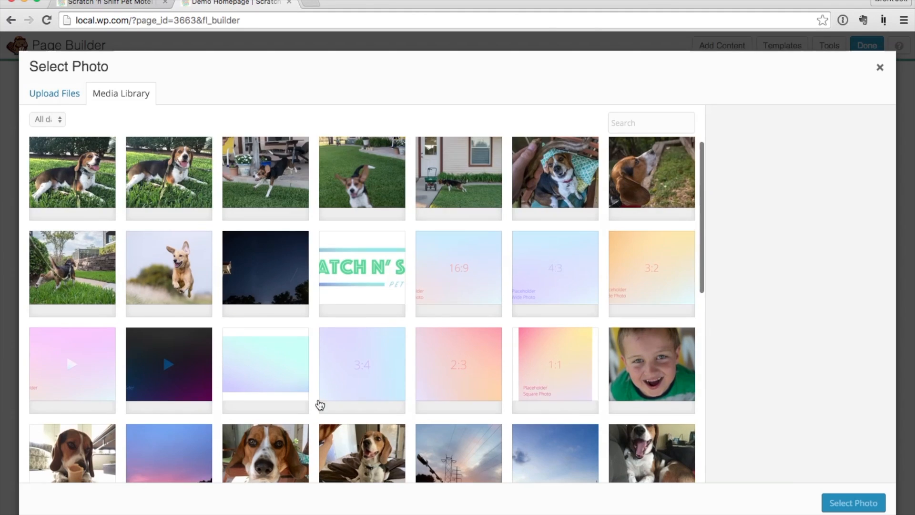
pyautogui.scroll(-4, 320, 404)
pyautogui.scroll(-1, 319, 403)
pyautogui.click(366, 319)
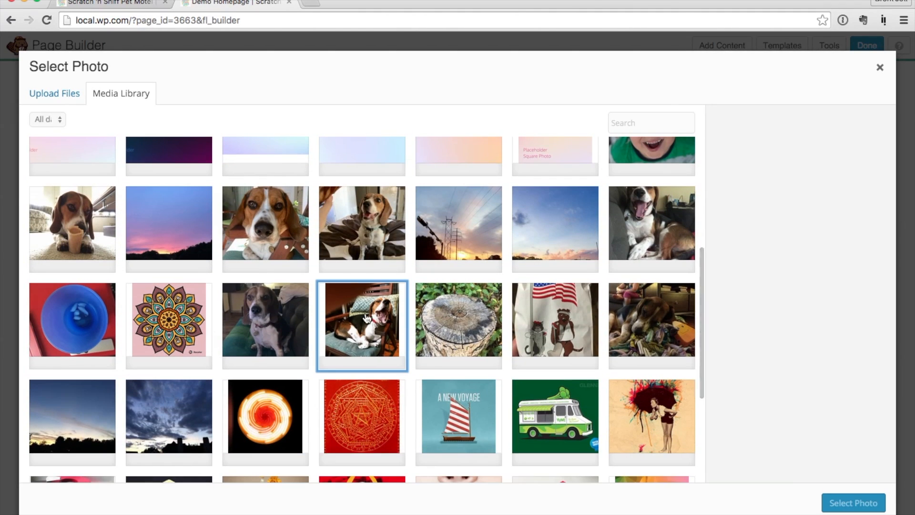
pyautogui.click(859, 504)
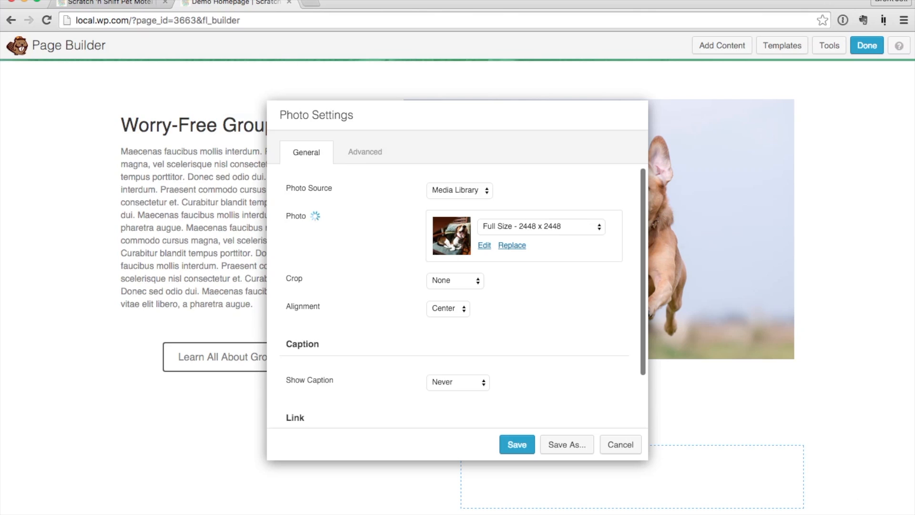
# Step: Check the accommodations photo on the original homepage, and replace the module's photo with the matching beagle picture IMG_0234
pyautogui.click(117, 5)
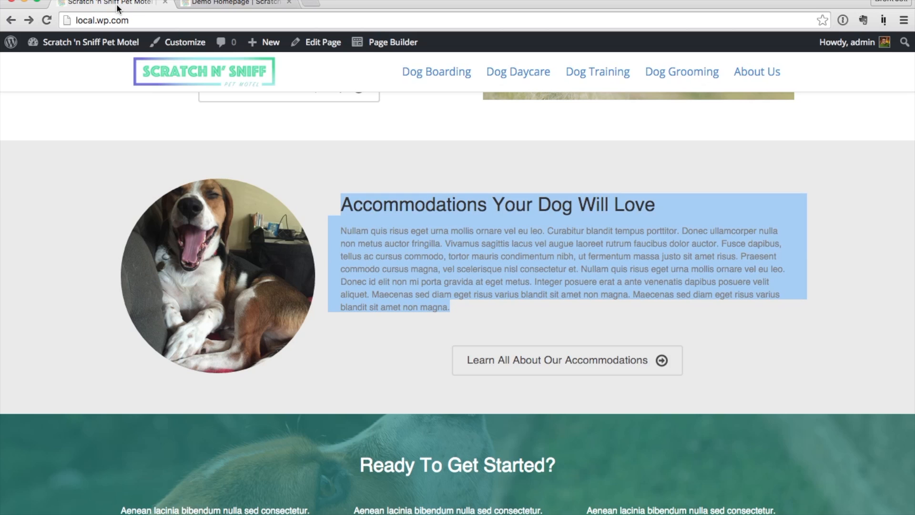
pyautogui.click(201, 4)
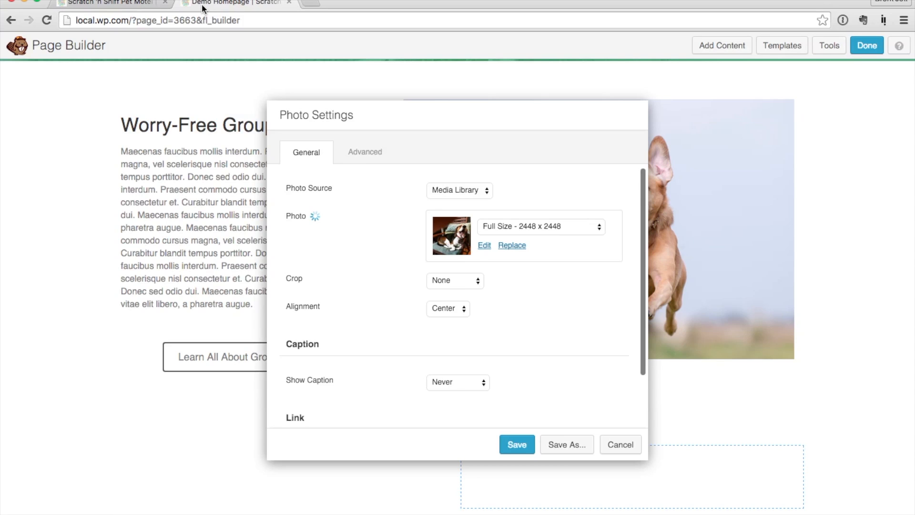
pyautogui.click(523, 248)
pyautogui.scroll(-5, 390, 366)
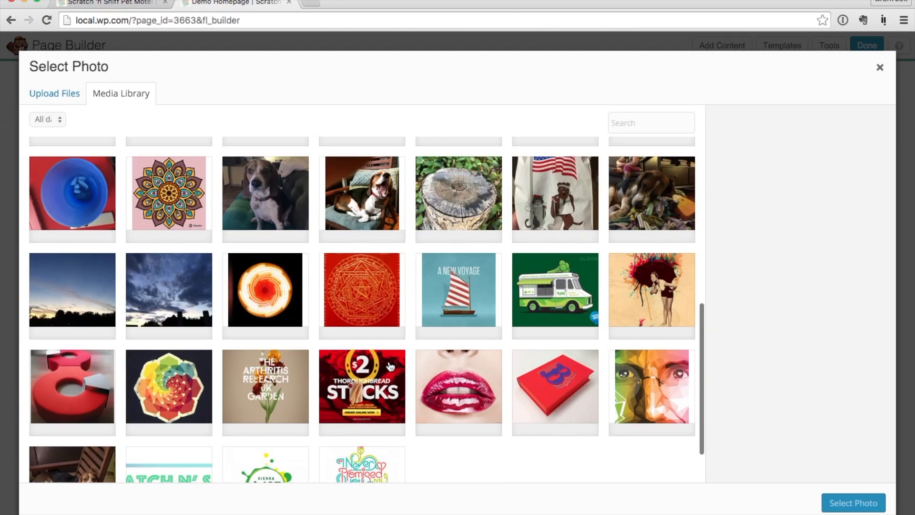
pyautogui.scroll(5, 390, 366)
pyautogui.scroll(4, 390, 366)
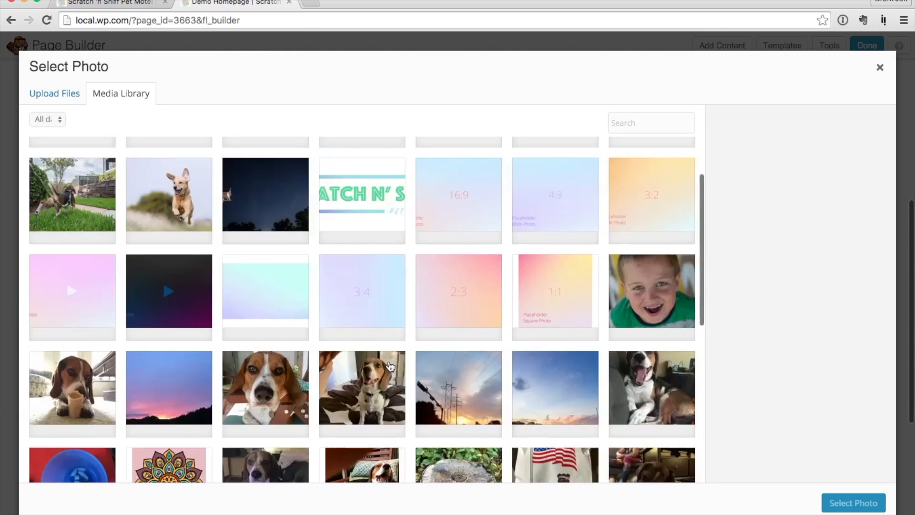
pyautogui.scroll(-1, 390, 366)
pyautogui.click(676, 418)
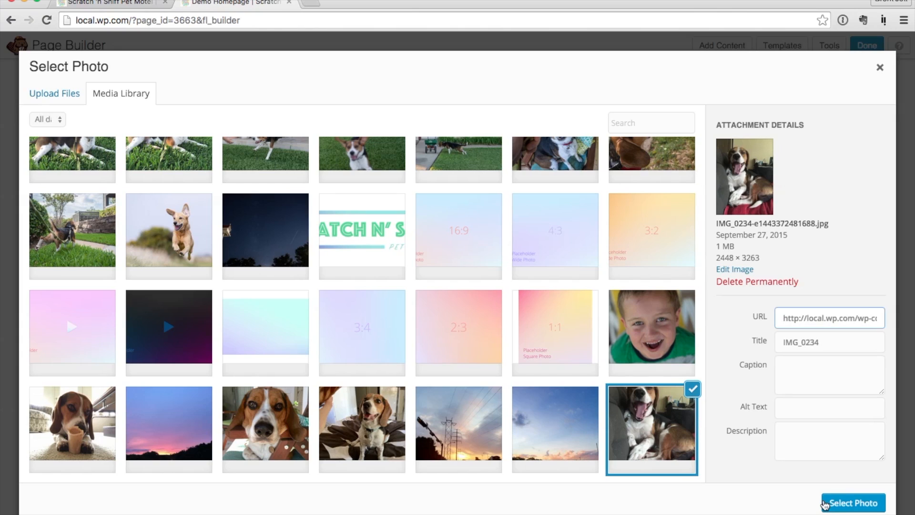
pyautogui.click(838, 502)
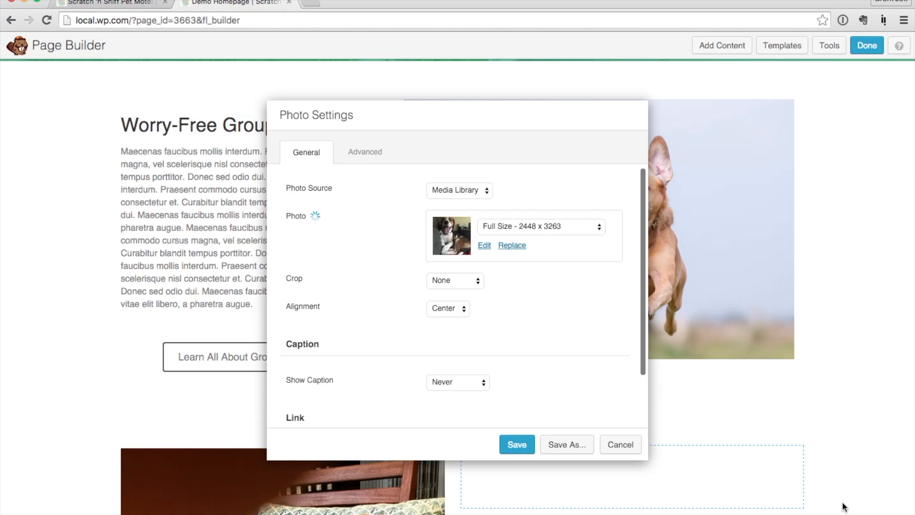
# Step: Move the photo settings dialog off the beagle photo and set the photo size to Large - 768 x 1024
pyautogui.click(554, 225)
pyautogui.click(554, 225)
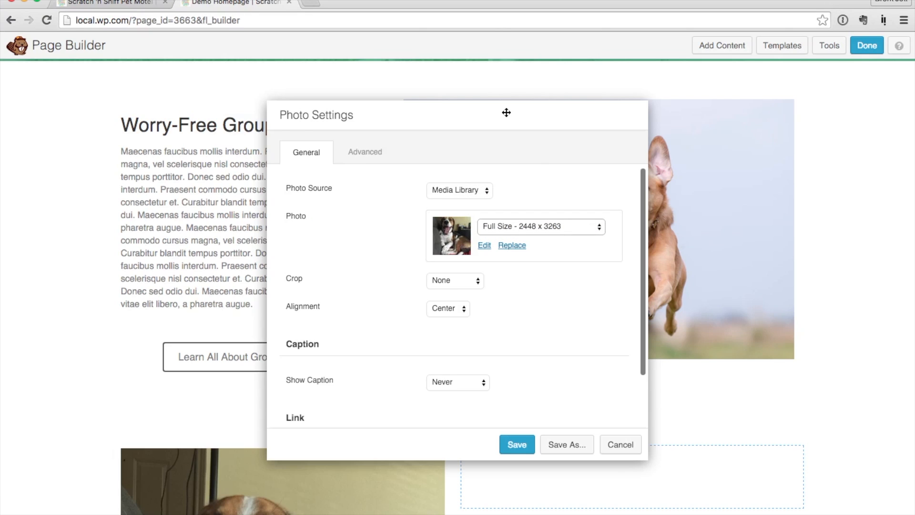
pyautogui.moveTo(506, 113); pyautogui.dragTo(697, 114)
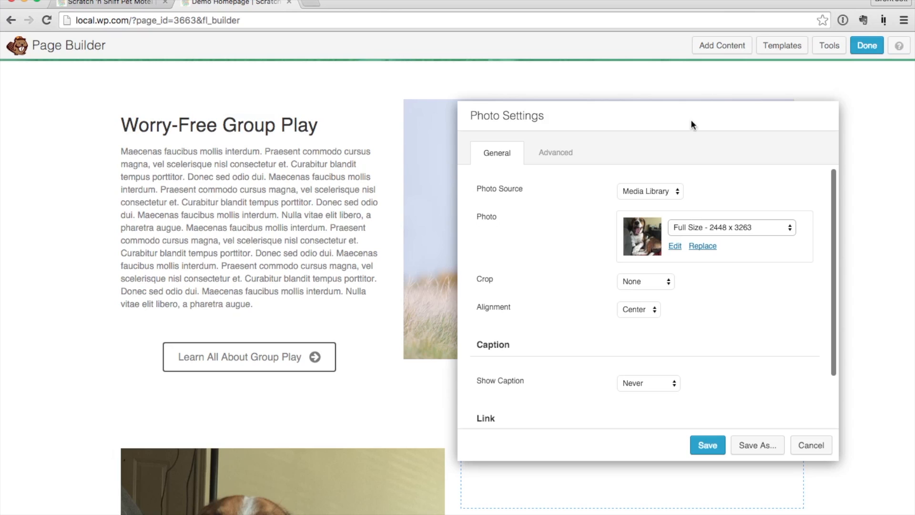
pyautogui.scroll(-3, 54, 408)
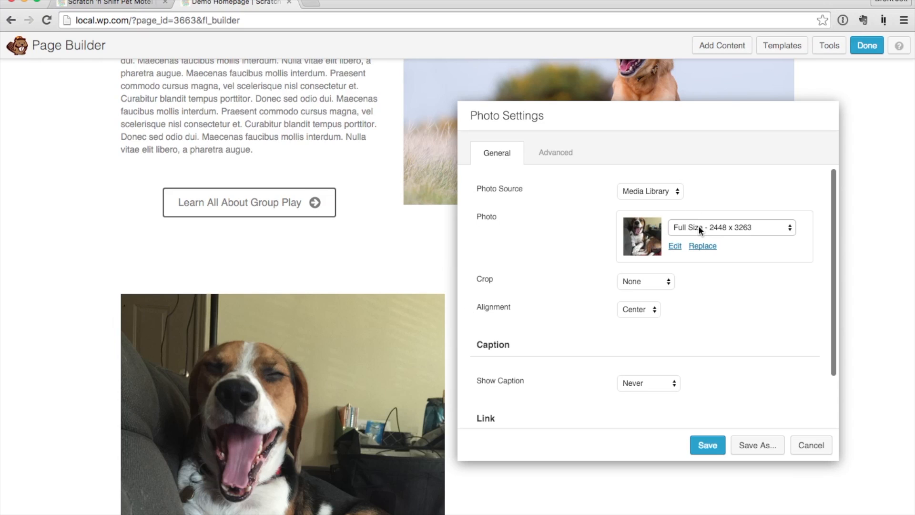
pyautogui.click(713, 227)
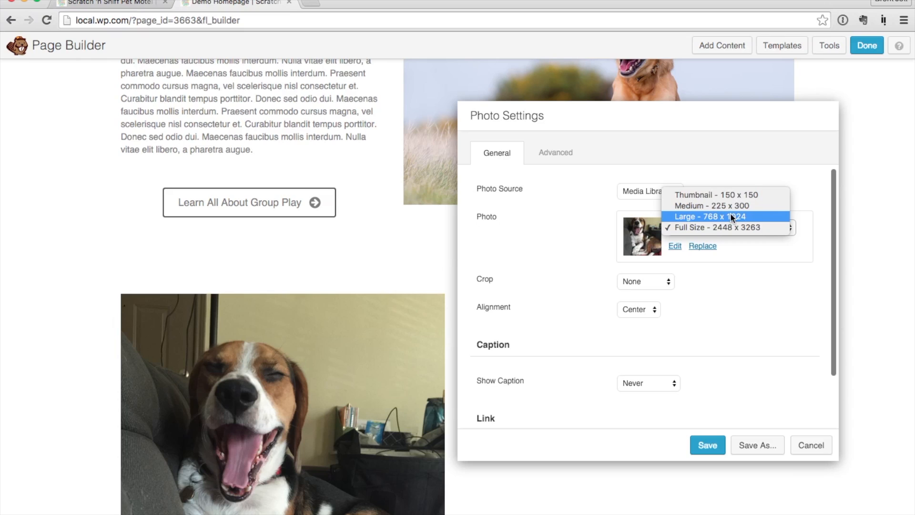
pyautogui.click(768, 222)
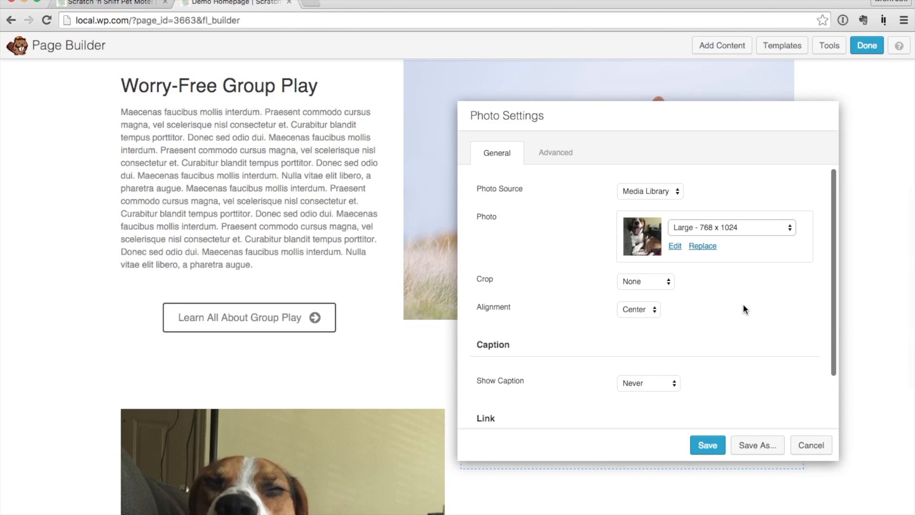
# Step: Compare the photo with the original homepage's version and set its crop to Circle
pyautogui.scroll(-8, 351, 379)
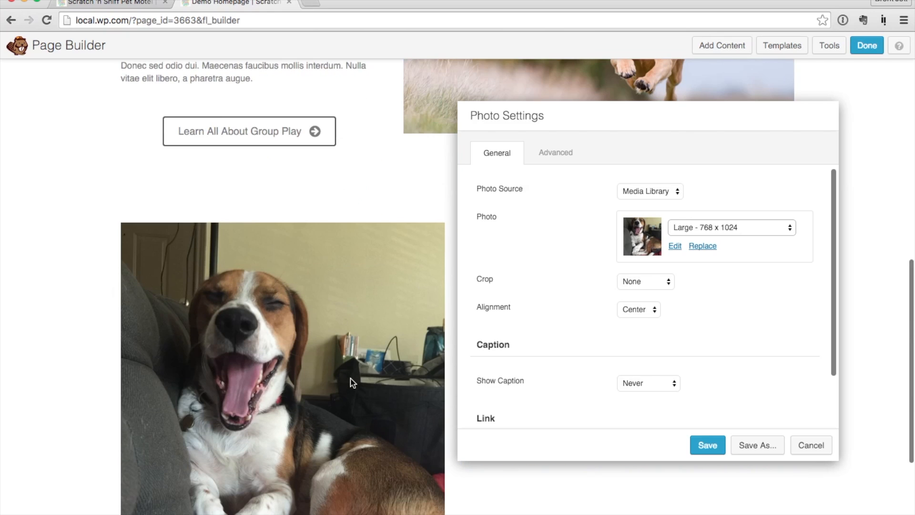
pyautogui.click(117, 4)
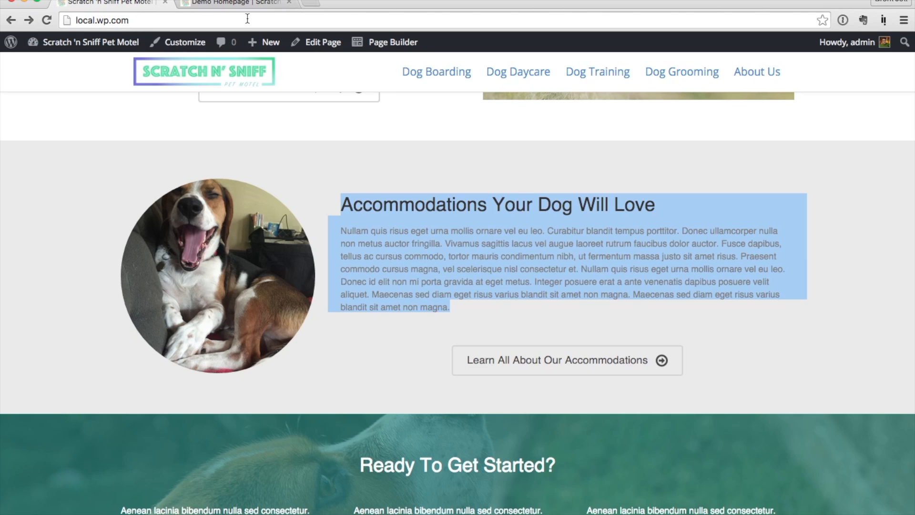
pyautogui.click(239, 3)
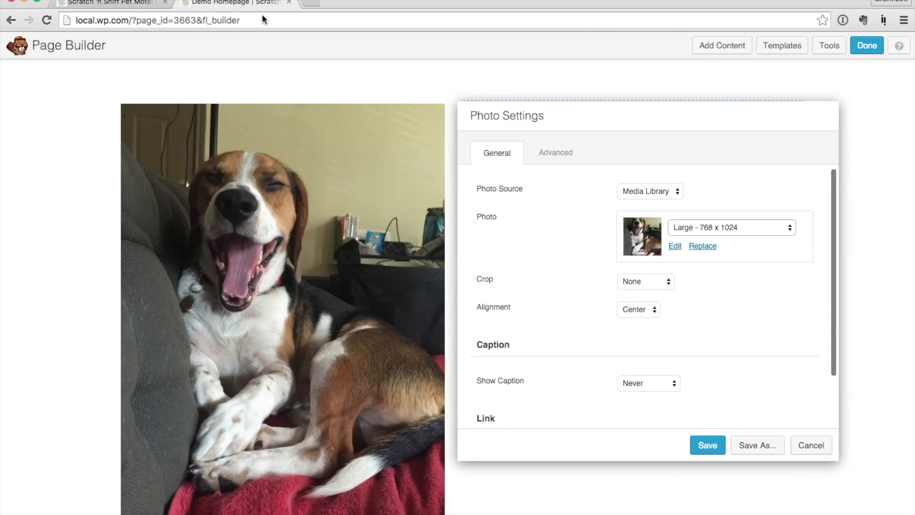
pyautogui.click(658, 281)
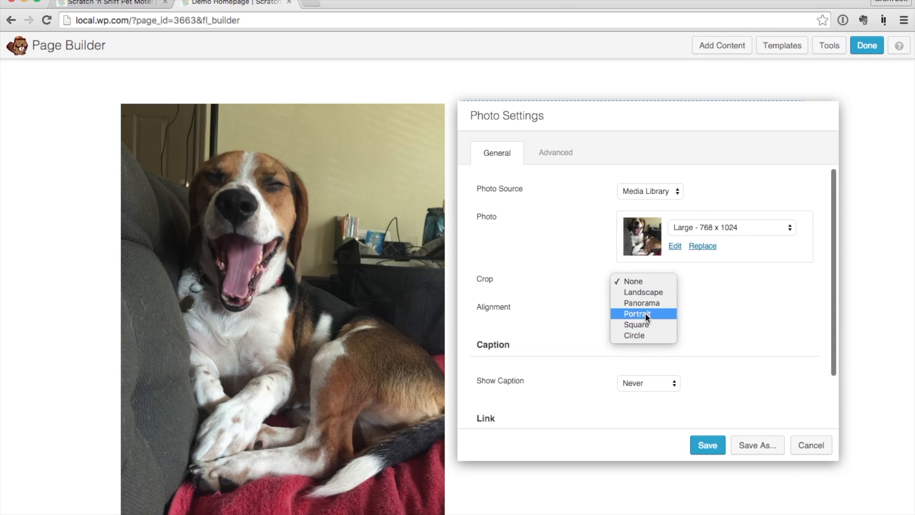
pyautogui.click(634, 335)
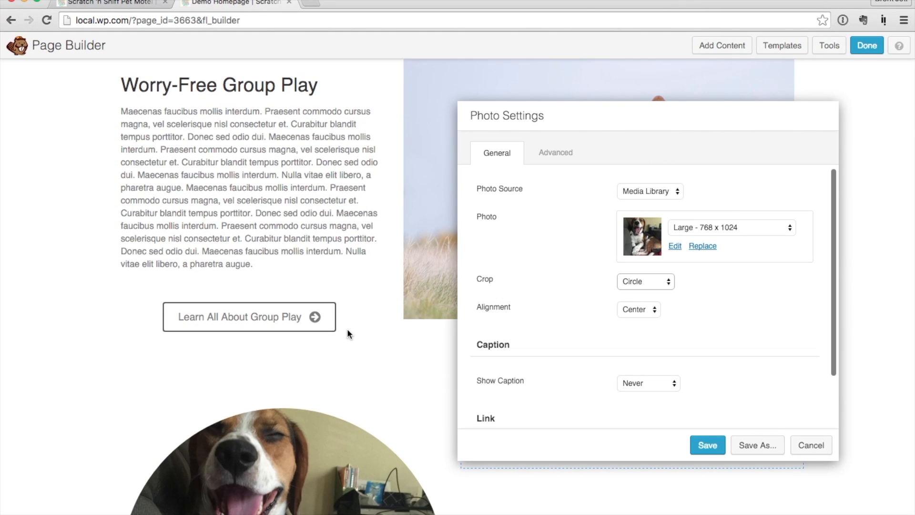
pyautogui.scroll(-4, 347, 328)
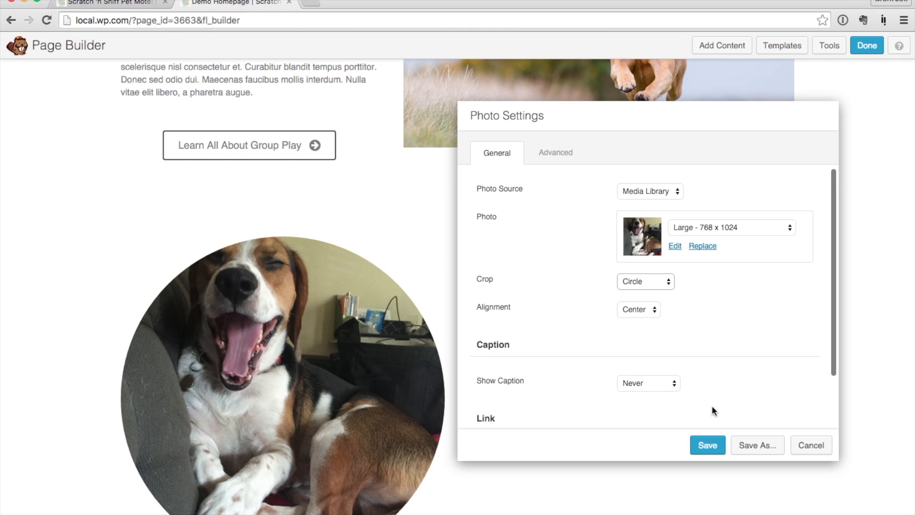
# Step: Set the beagle photo's link type to Lightbox and save the photo settings
pyautogui.scroll(-1, 598, 409)
pyautogui.scroll(-2, 597, 403)
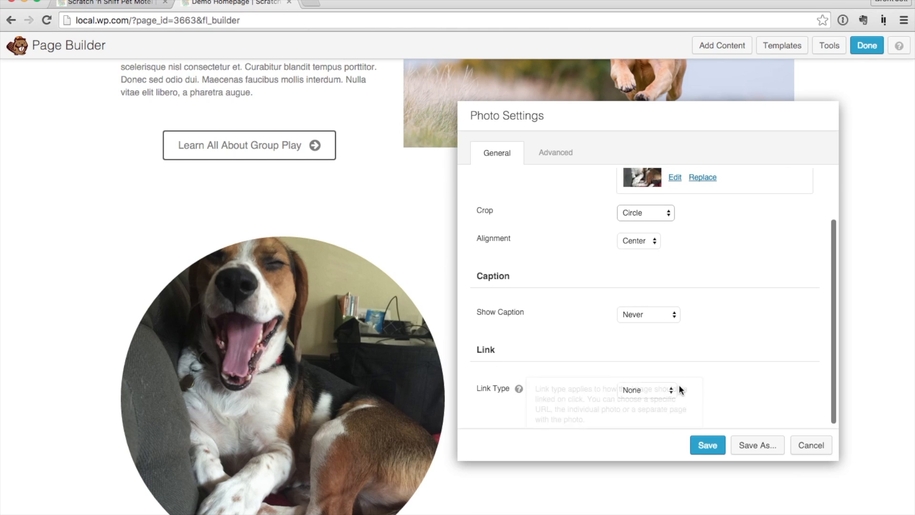
pyautogui.click(660, 392)
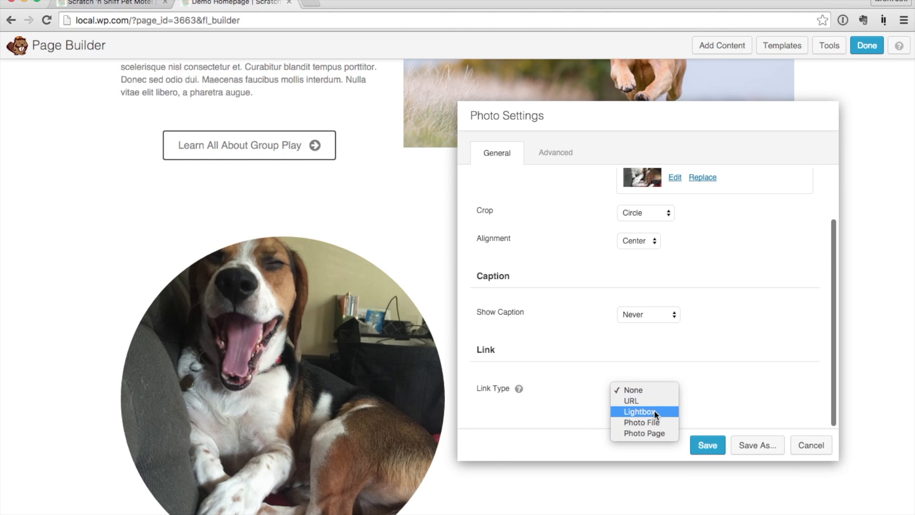
pyautogui.click(653, 412)
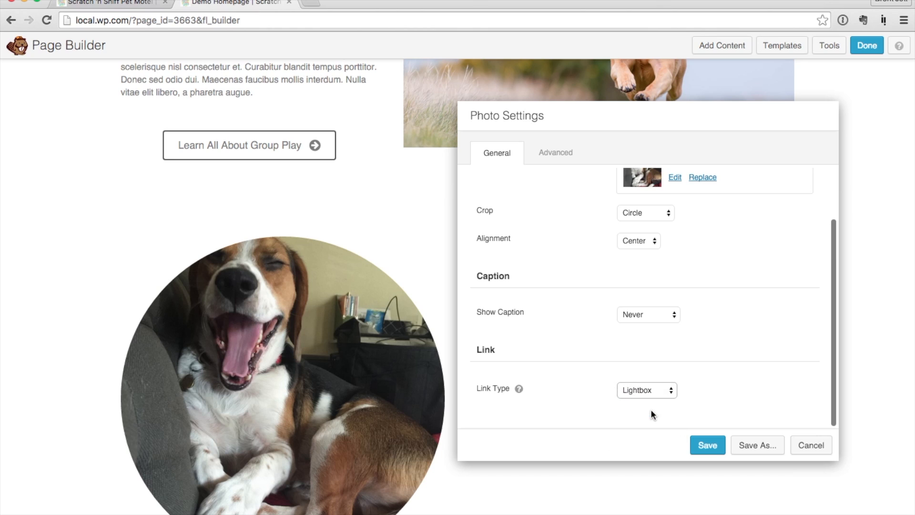
pyautogui.click(710, 446)
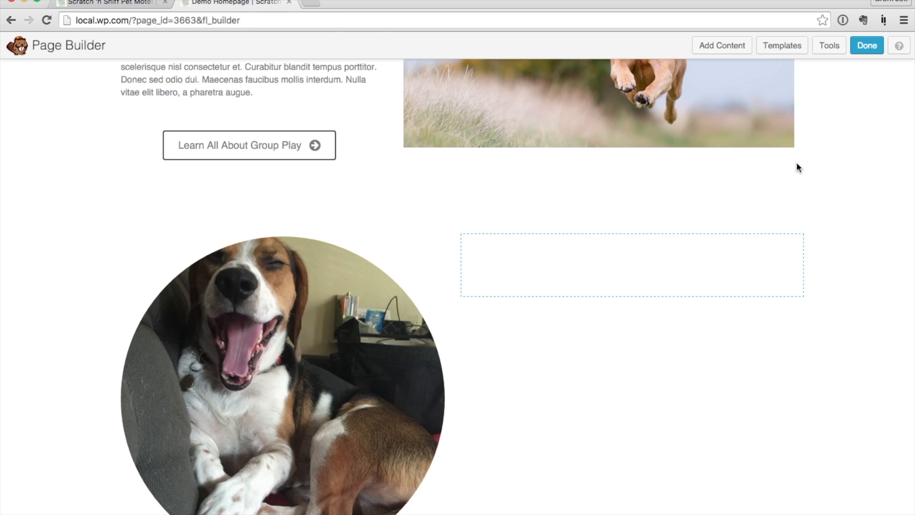
# Step: Add a Text Editor module beside the beagle photo with the copied "Accommodations Your Dog Will Love" heading and paragraph, and save it
pyautogui.click(724, 45)
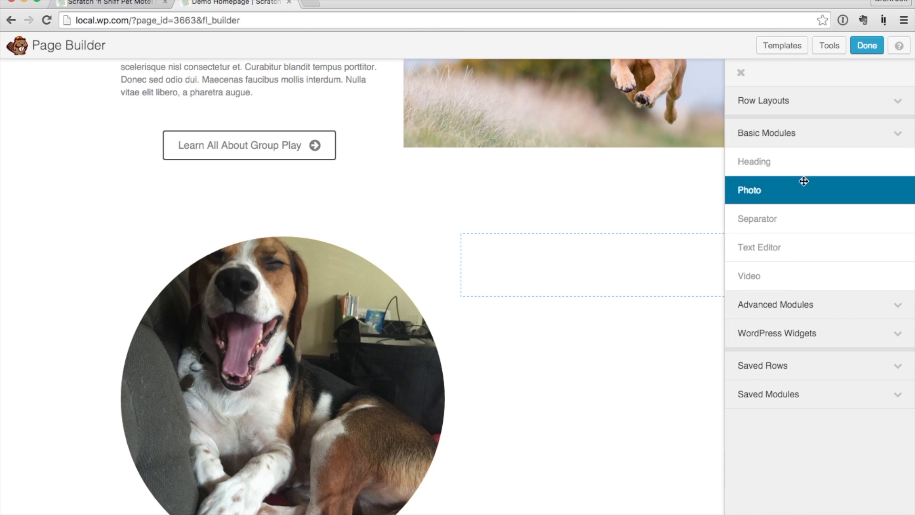
pyautogui.moveTo(803, 247); pyautogui.dragTo(565, 273)
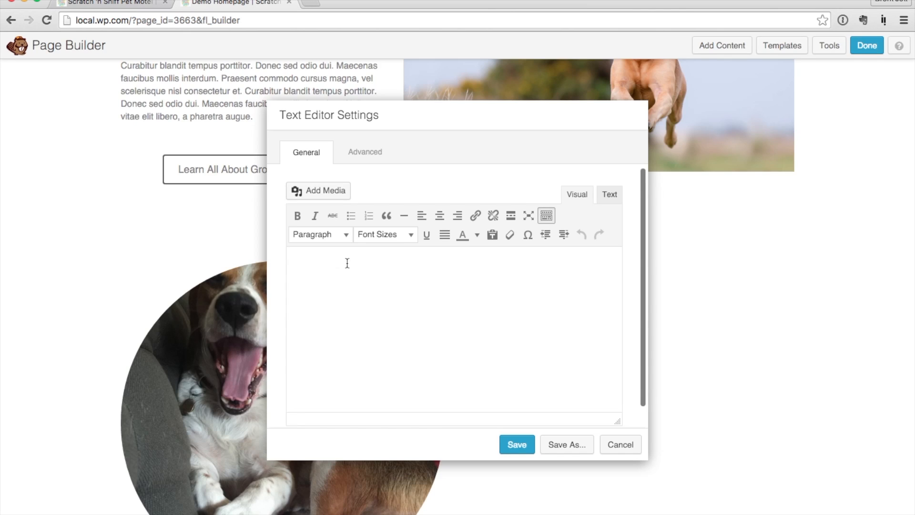
pyautogui.hotkey('ctrl', 'v')
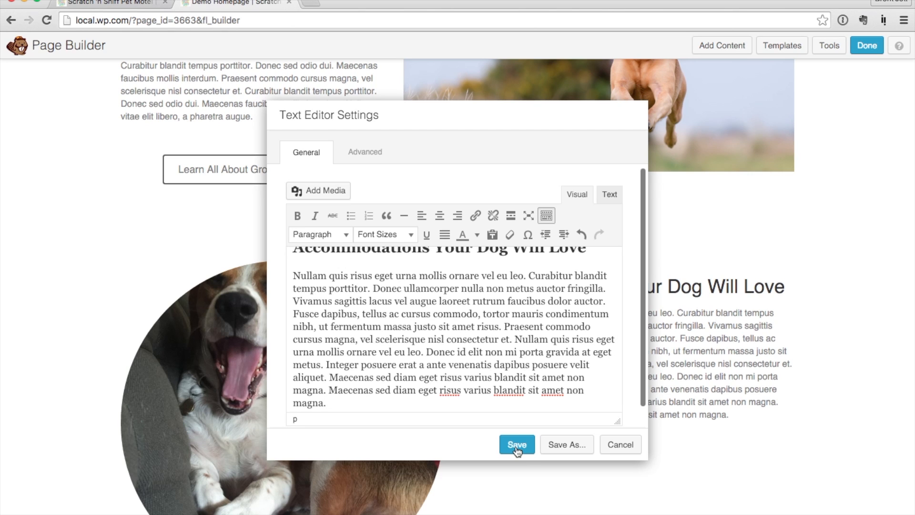
pyautogui.click(517, 445)
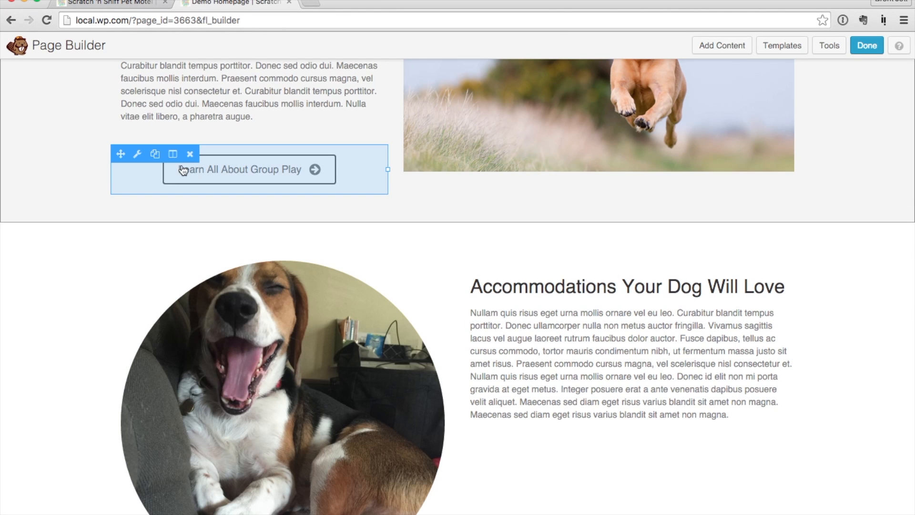
# Step: Place a duplicate of the "Learn All About Group Play" button under the accommodations text, and narrow the beagle photo's column
pyautogui.click(154, 154)
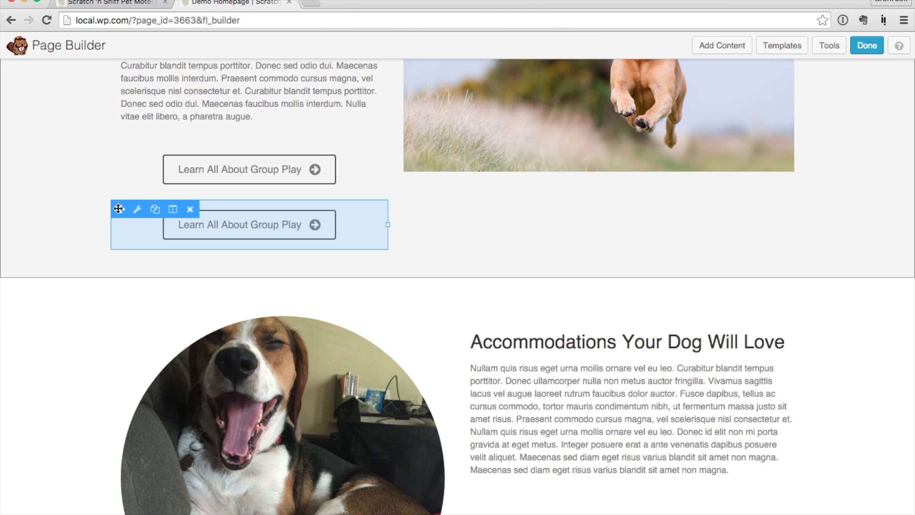
pyautogui.moveTo(118, 209); pyautogui.dragTo(523, 379)
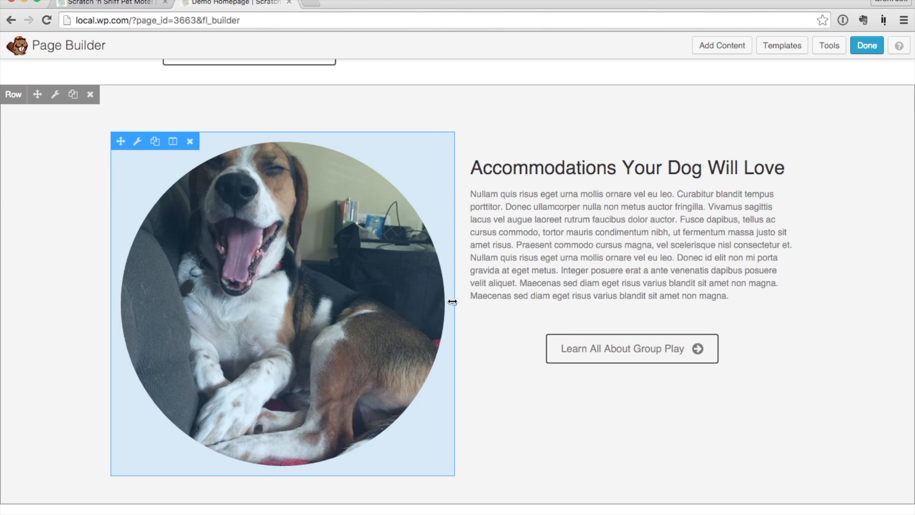
pyautogui.moveTo(453, 304); pyautogui.dragTo(327, 303)
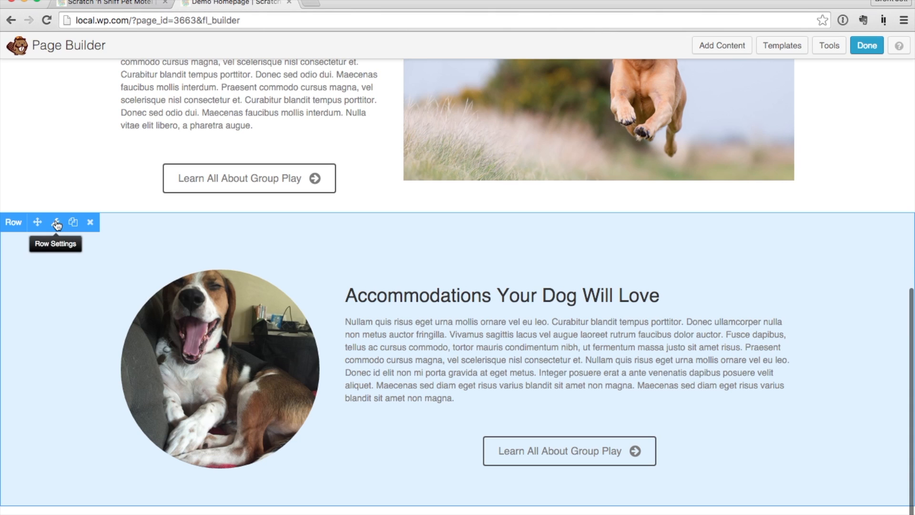
# Step: Give the accommodations row a light grey background color at 100% opacity and save the row settings
pyautogui.click(57, 224)
pyautogui.scroll(-3, 514, 321)
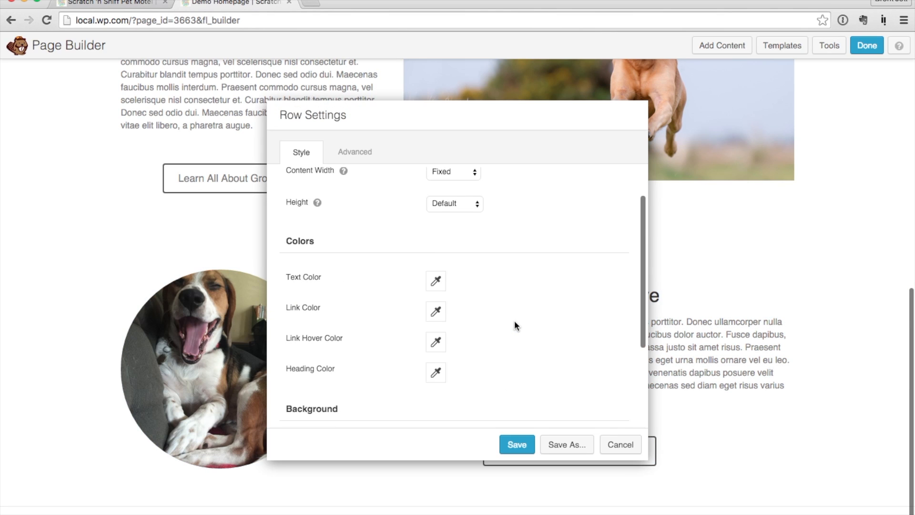
pyautogui.click(442, 375)
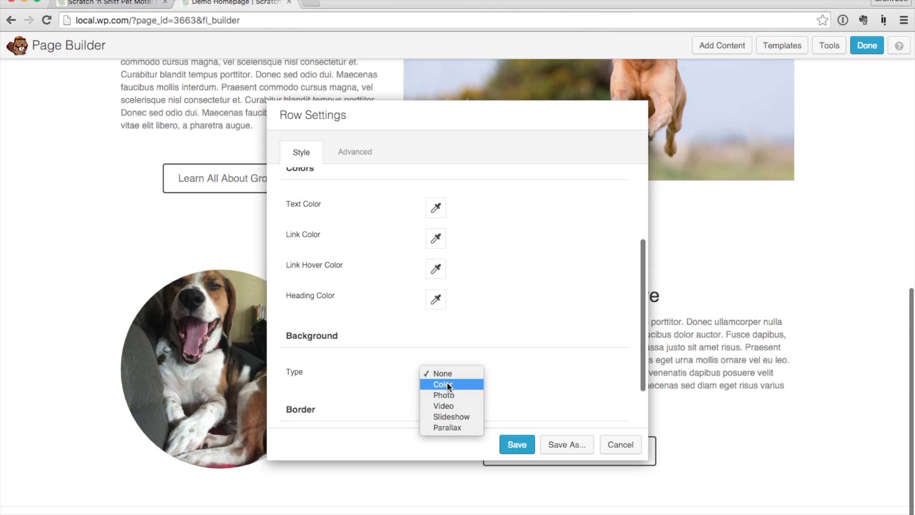
pyautogui.click(533, 387)
pyautogui.scroll(-4, 533, 388)
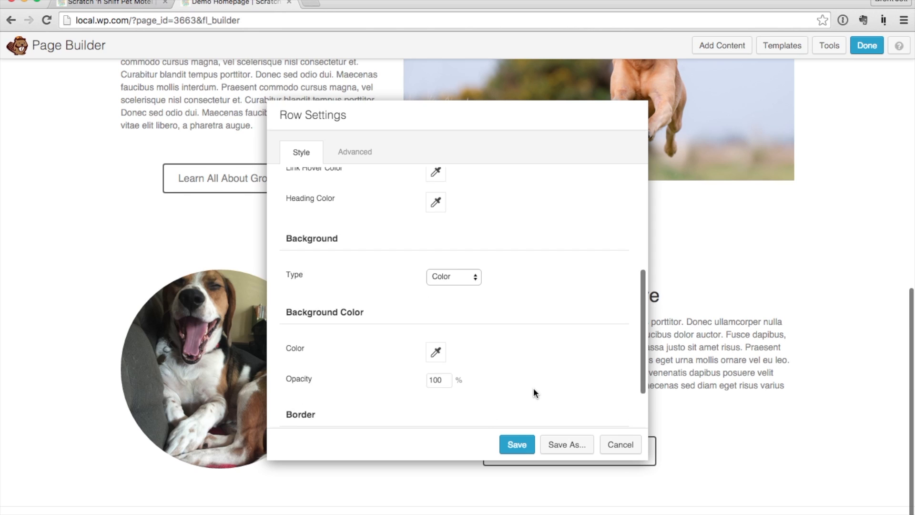
pyautogui.click(437, 286)
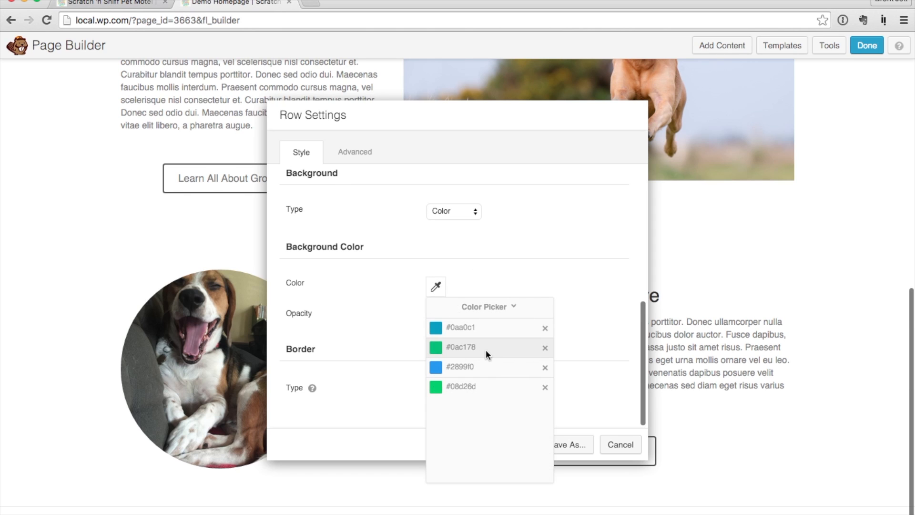
pyautogui.click(472, 311)
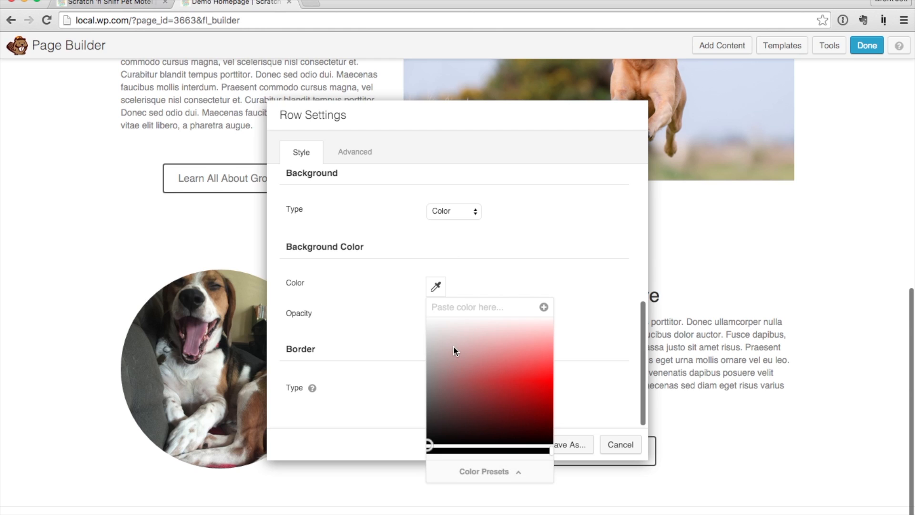
pyautogui.moveTo(453, 344); pyautogui.dragTo(411, 326)
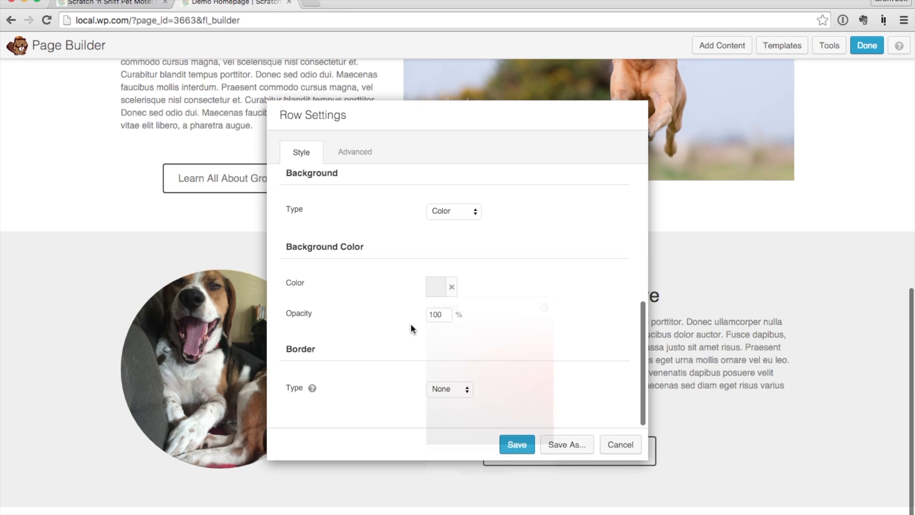
pyautogui.click(525, 448)
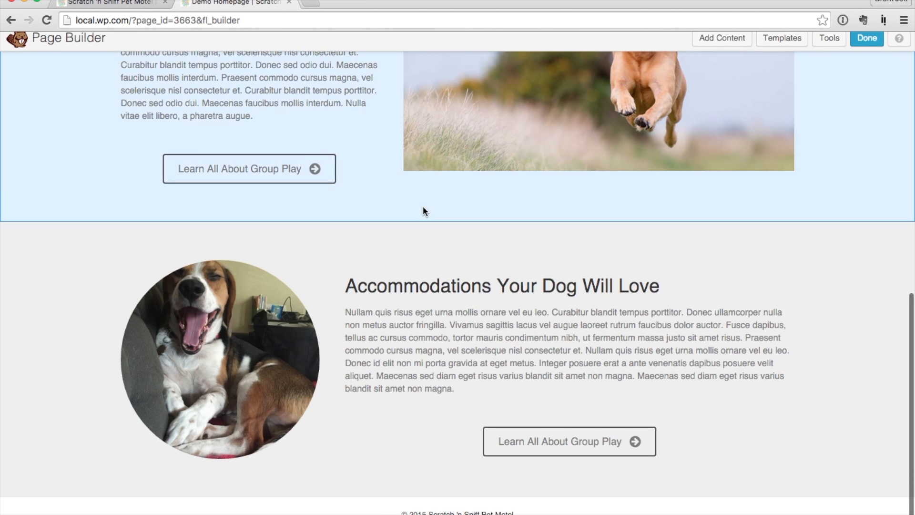
# Step: Review the section below accommodations on the original homepage and copy its "Ready To Get Started?" heading text
pyautogui.scroll(1, 422, 206)
pyautogui.click(101, 2)
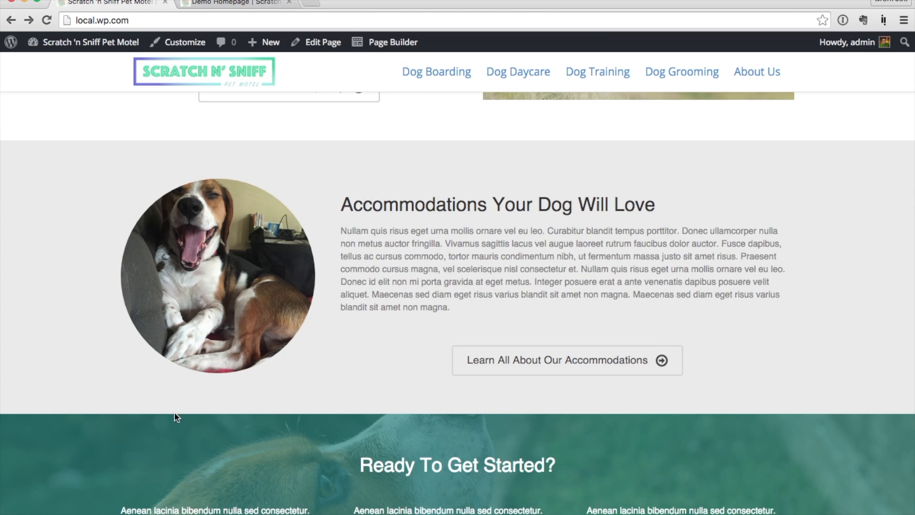
pyautogui.scroll(-5, 174, 414)
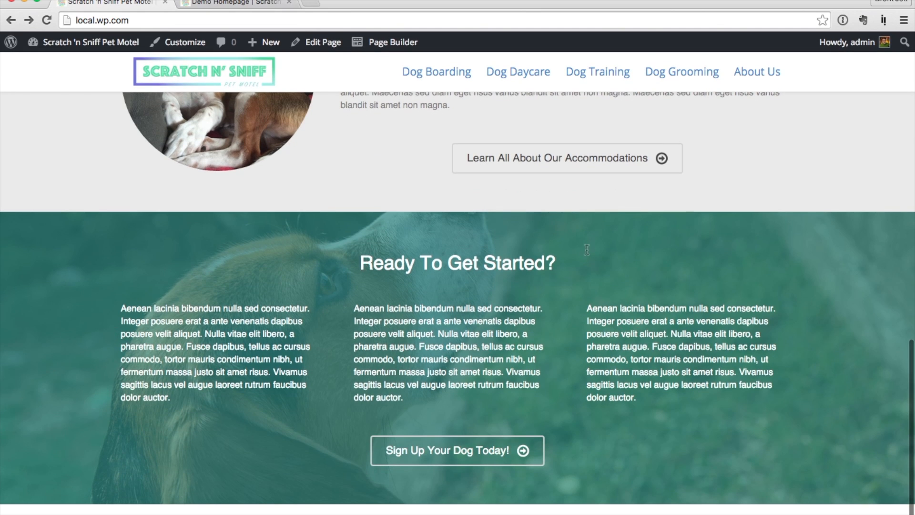
pyautogui.tripleClick(613, 256)
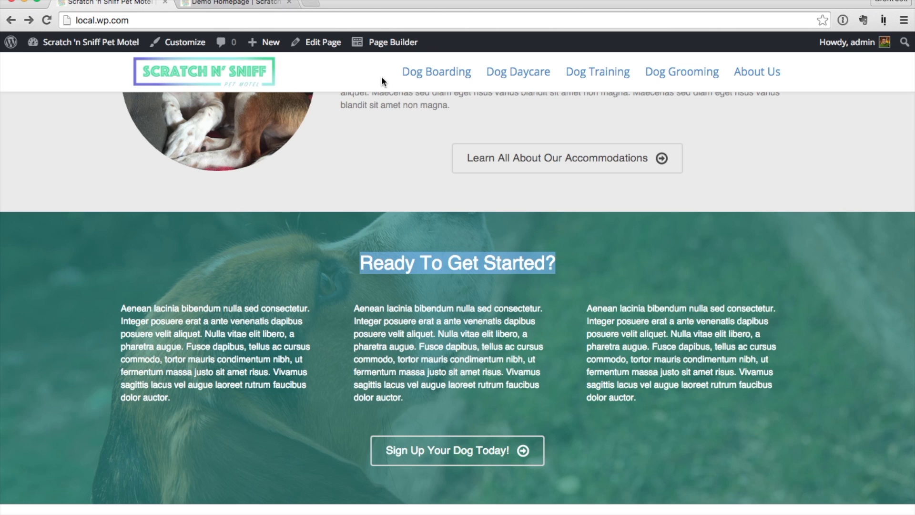
pyautogui.click(206, 2)
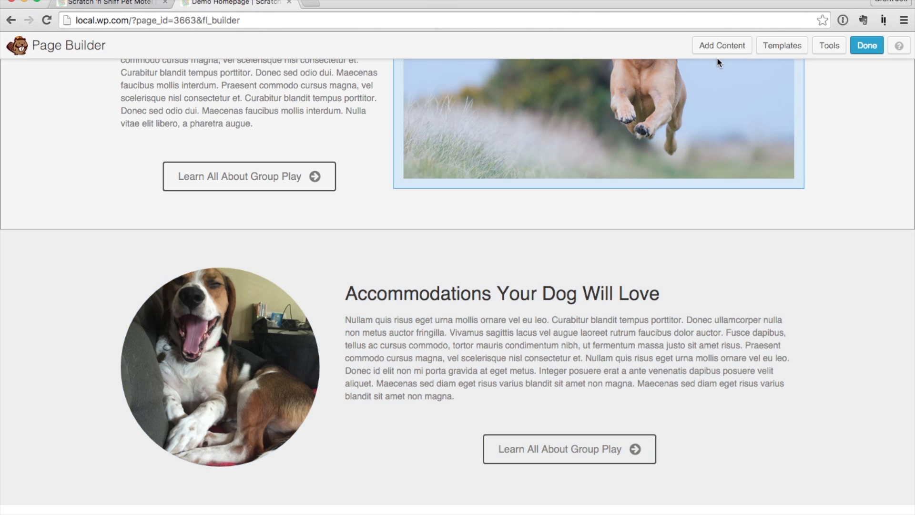
# Step: Add a 3 Columns row below the accommodations row on the demo homepage
pyautogui.click(721, 46)
pyautogui.click(807, 104)
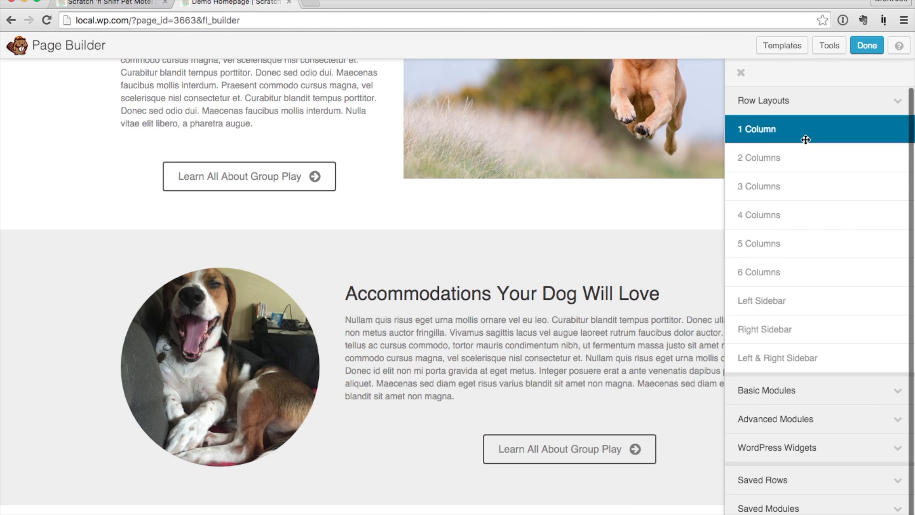
pyautogui.moveTo(799, 176); pyautogui.dragTo(146, 508)
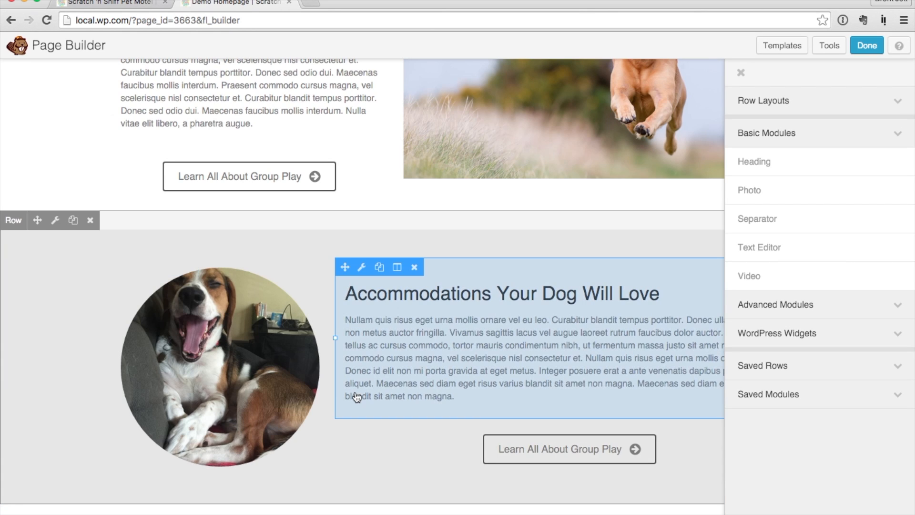
# Step: Add a Heading module above the three empty columns with the text "Ready To Get Started?"
pyautogui.scroll(-3, 357, 397)
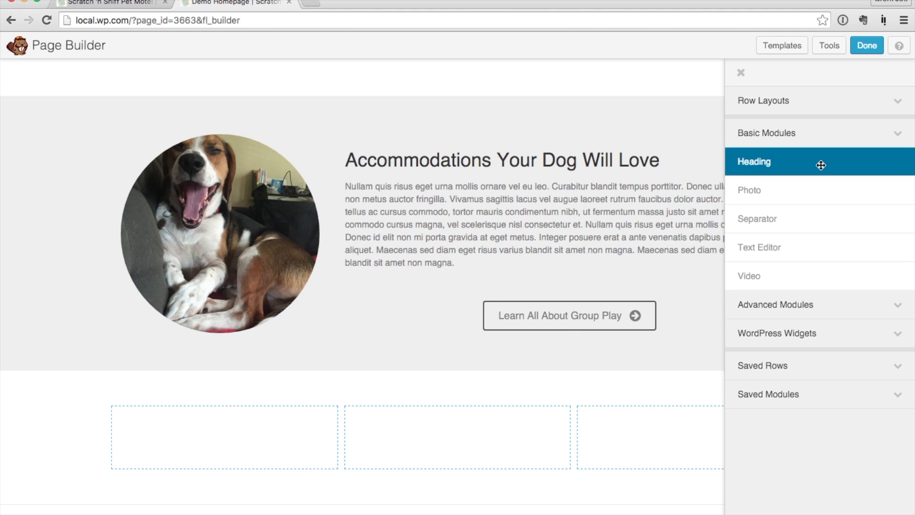
pyautogui.moveTo(821, 164); pyautogui.dragTo(407, 439)
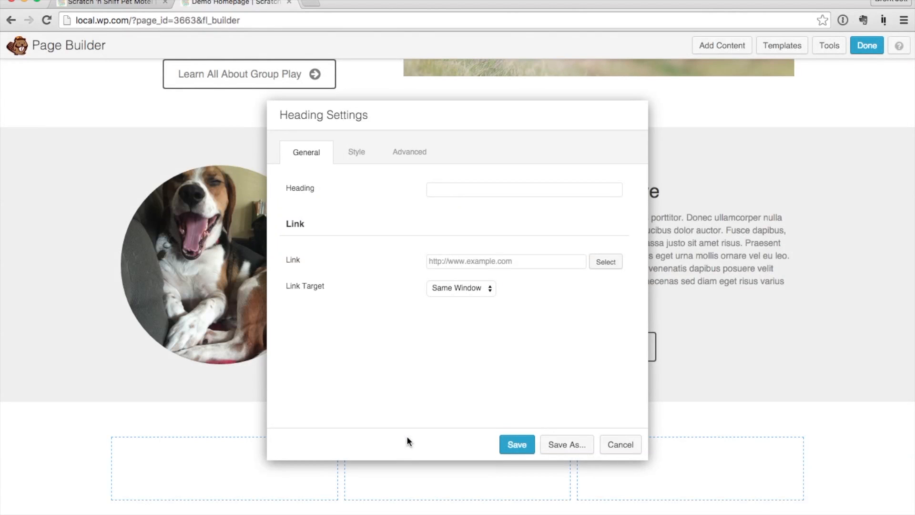
pyautogui.click(485, 191)
pyautogui.write('Ready To Get Started?')
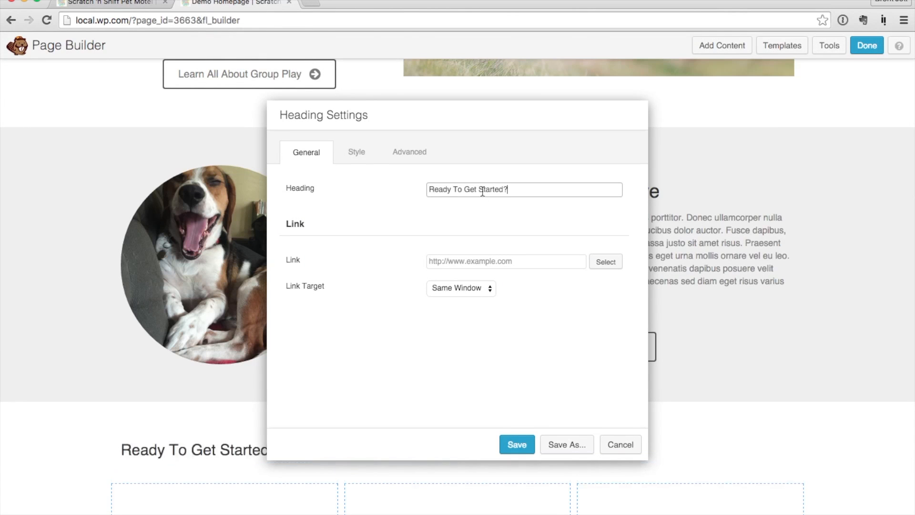
# Step: Set the "Ready To Get Started?" heading's HTML tag to h2 and alignment to Center, and save it
pyautogui.click(353, 152)
pyautogui.click(440, 331)
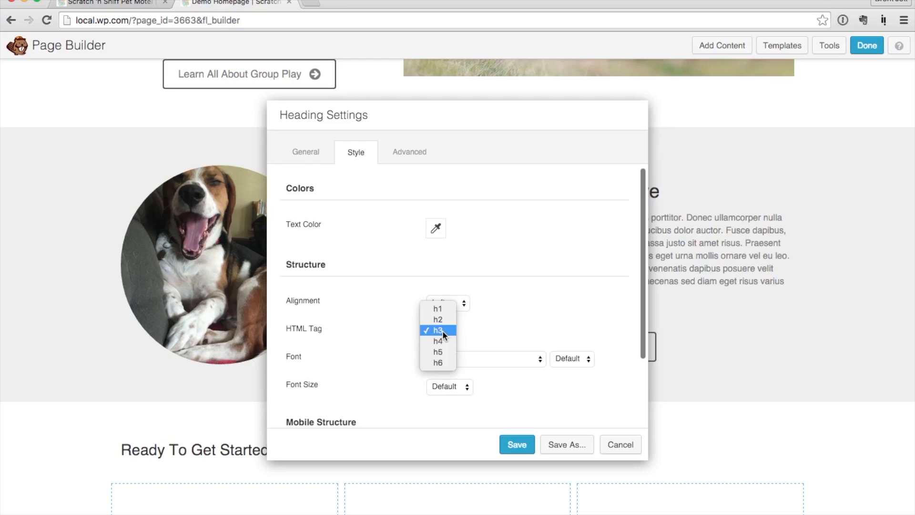
pyautogui.click(439, 320)
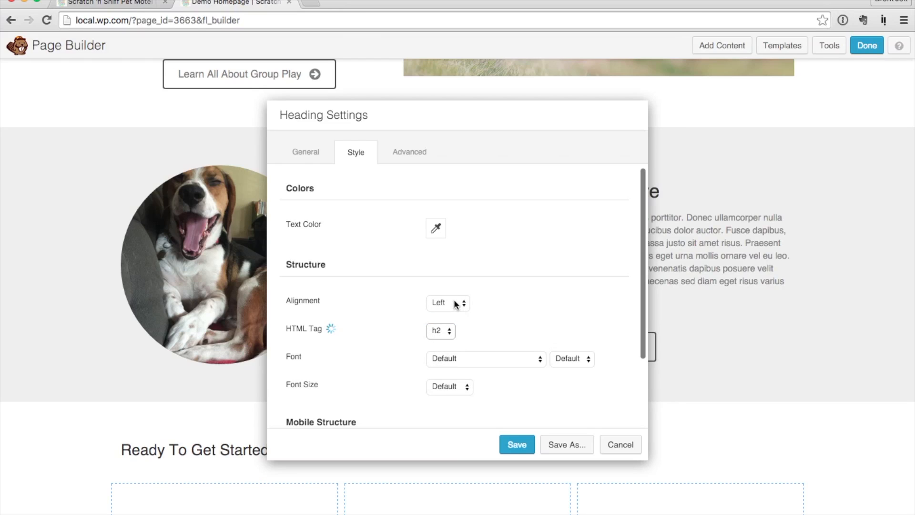
pyautogui.click(455, 305)
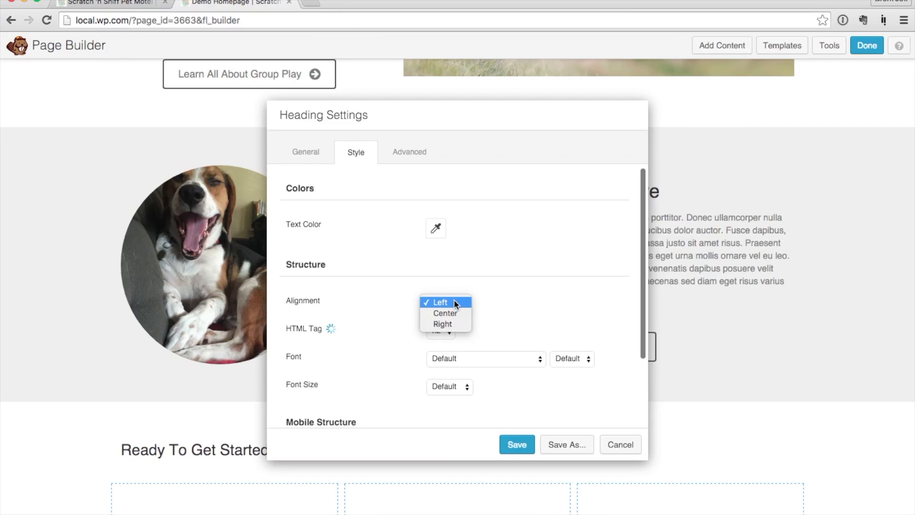
pyautogui.click(445, 313)
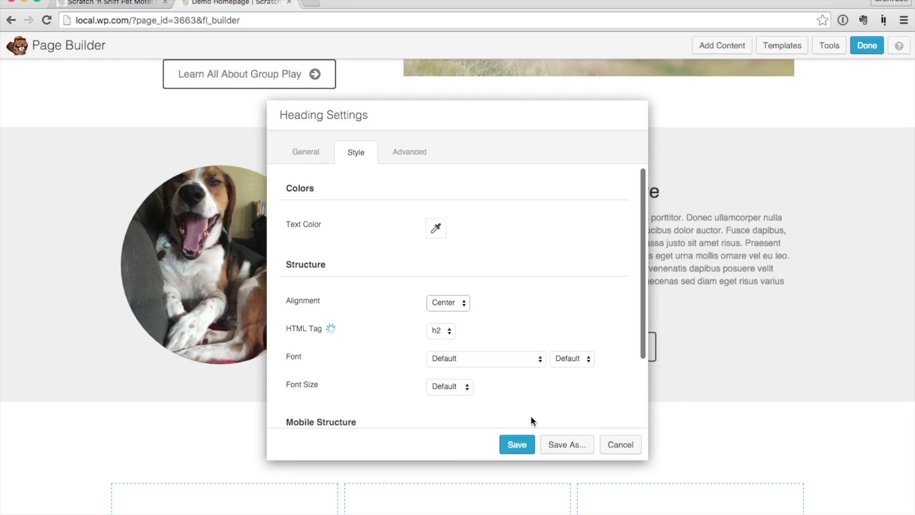
pyautogui.click(517, 445)
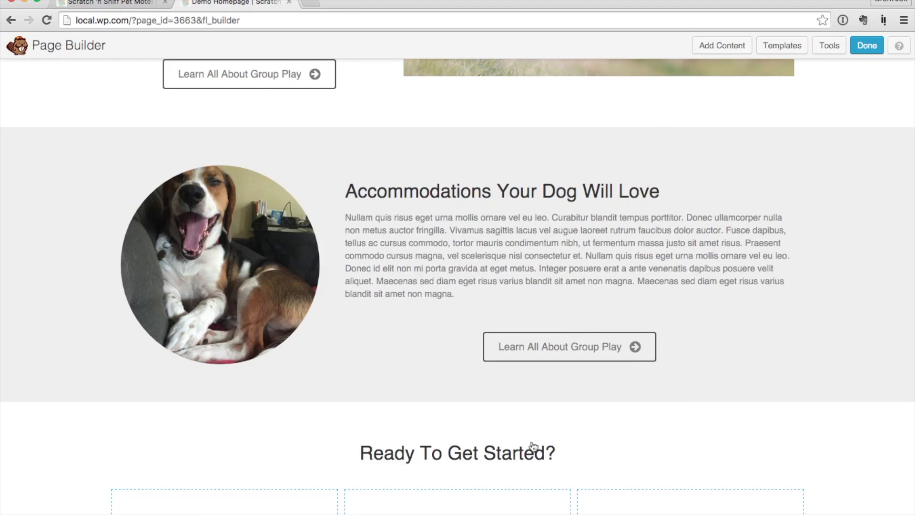
# Step: Add a Text Editor module to the first empty column with the placeholder paragraph "Nulla vitae elit libero, a pharetra augue..." and save it
pyautogui.scroll(-3, 625, 438)
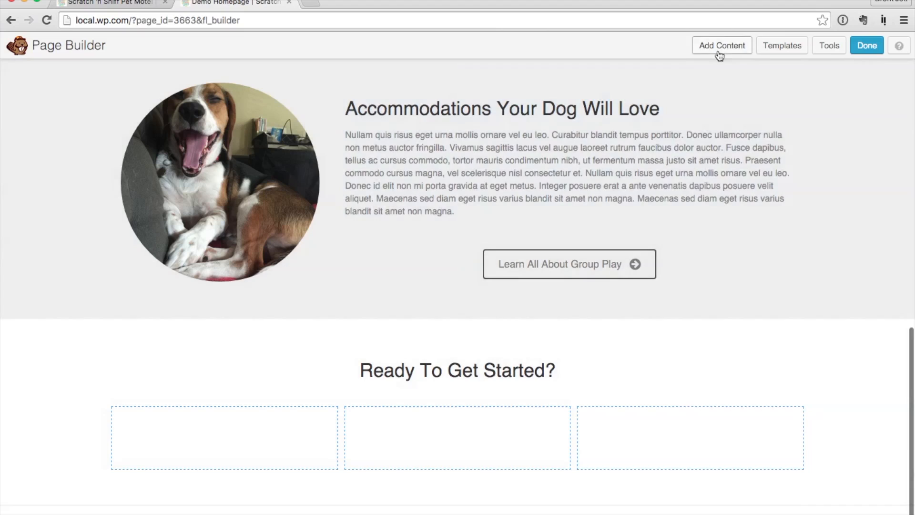
pyautogui.click(718, 52)
pyautogui.moveTo(778, 247); pyautogui.dragTo(219, 454)
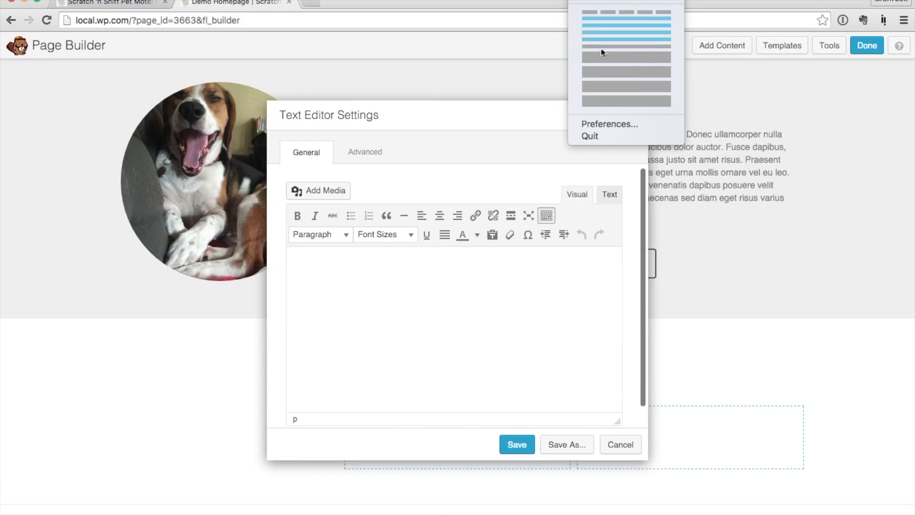
pyautogui.click(599, 43)
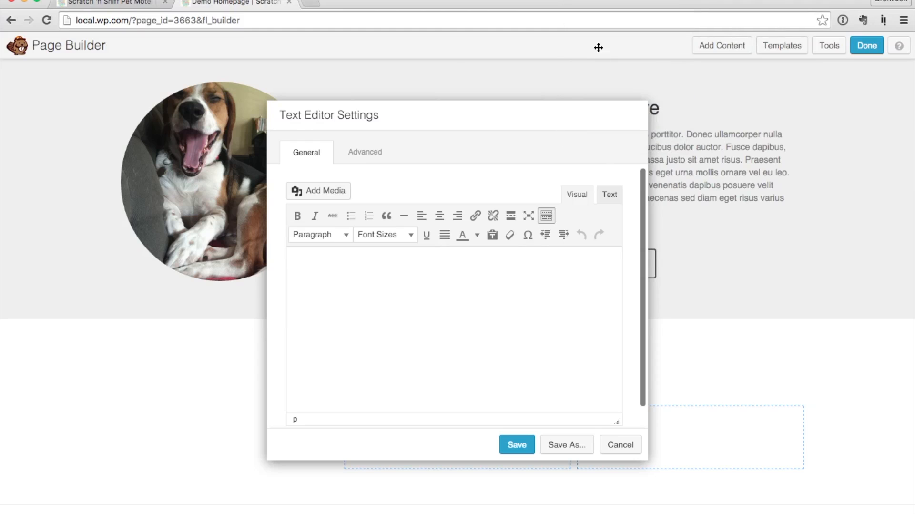
pyautogui.write('Nulla vitae elit libero, a pharetra augue. Praesent commodo cursus magna, vel scelerisque nisl consectetur et. Donec ullamcorper nulla non metus auctor fringilla. Donec sed odio dui.')
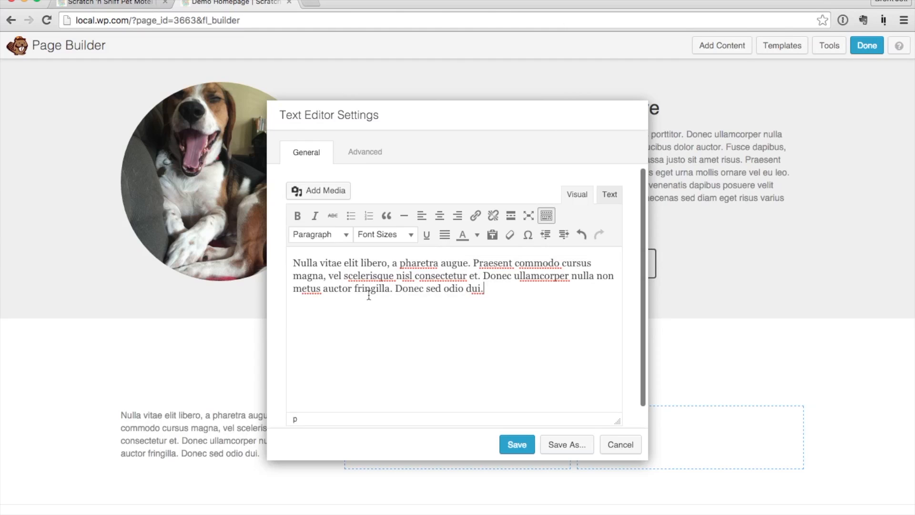
pyautogui.click(507, 441)
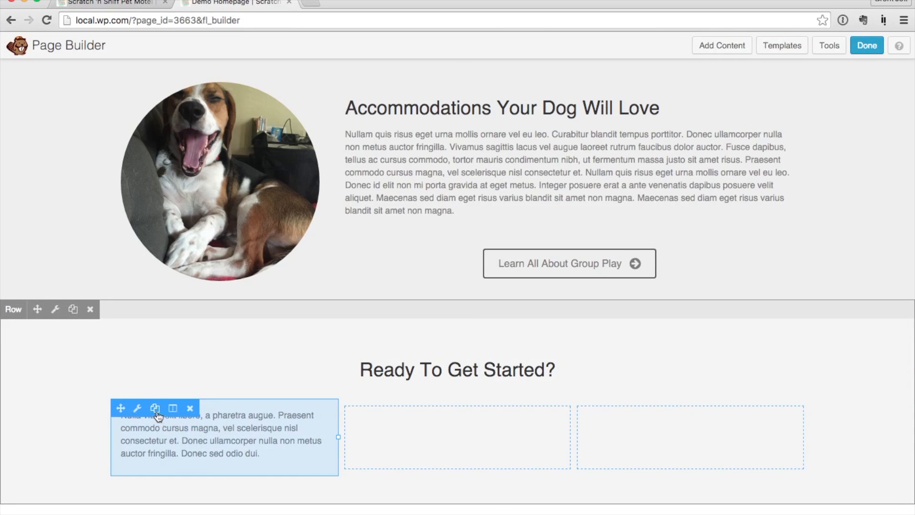
# Step: Duplicate the first column's text module and place copies in the second and third columns
pyautogui.click(155, 408)
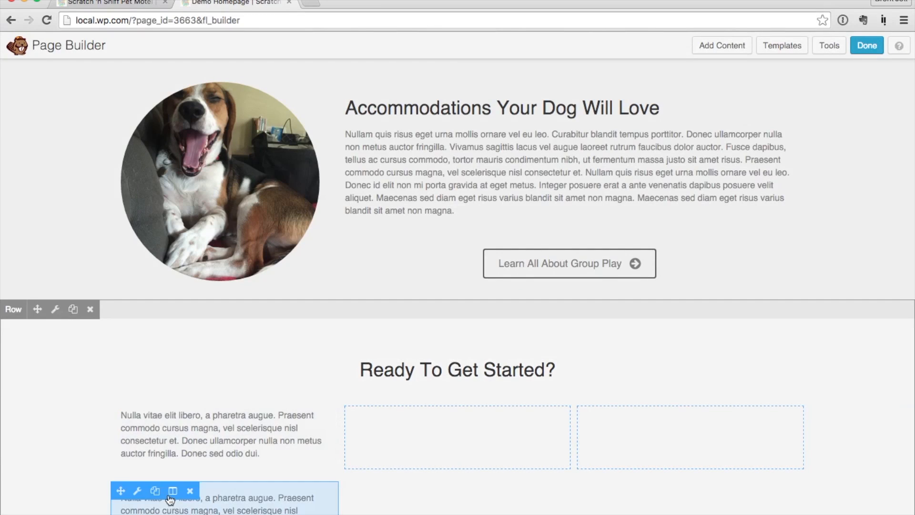
pyautogui.moveTo(121, 490); pyautogui.dragTo(390, 432)
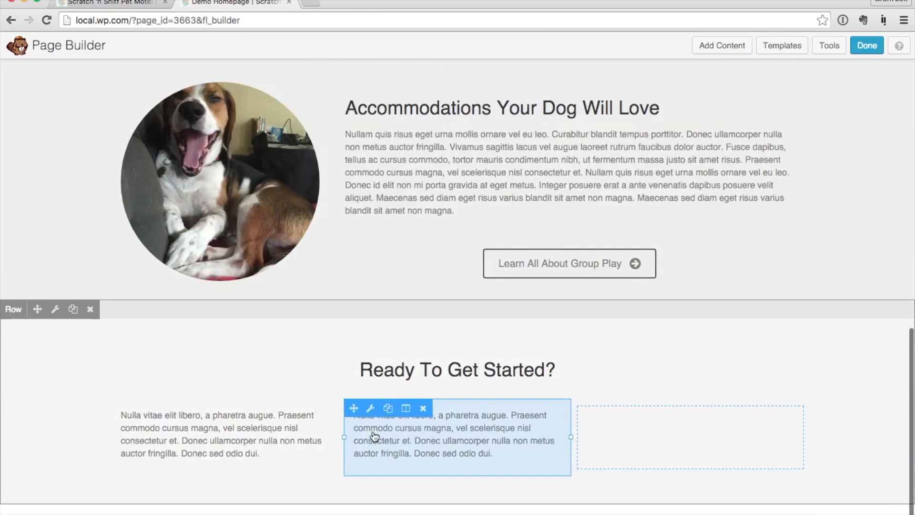
pyautogui.click(388, 408)
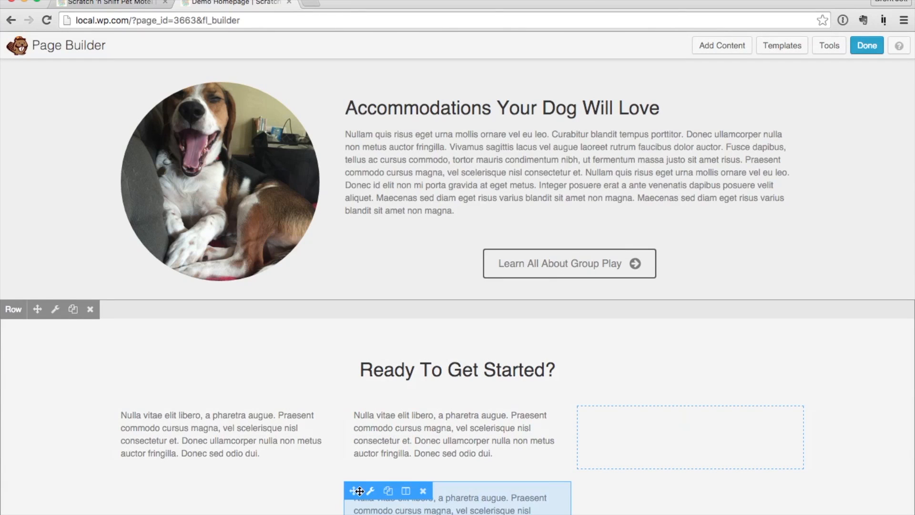
pyautogui.moveTo(359, 491); pyautogui.dragTo(641, 435)
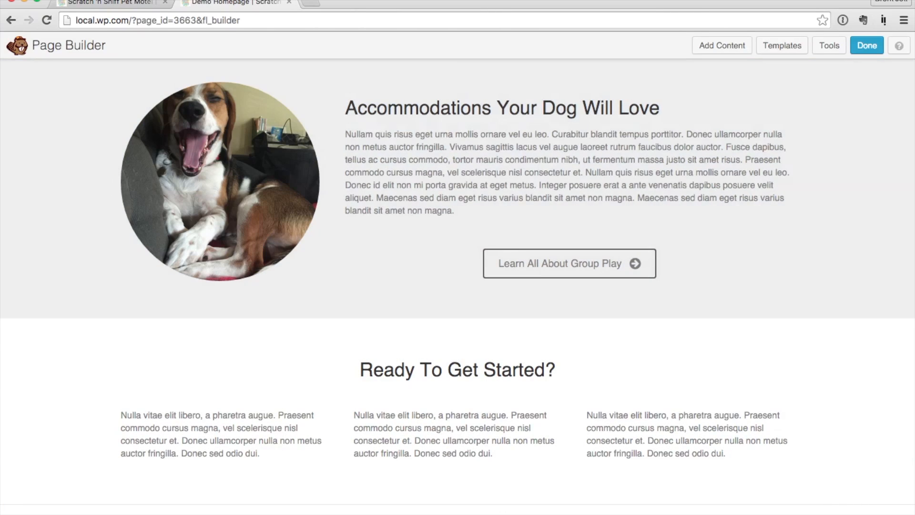
# Step: Compare with the original homepage's "Ready To Get Started?" section and set the demo row's text color to white
pyautogui.click(97, 3)
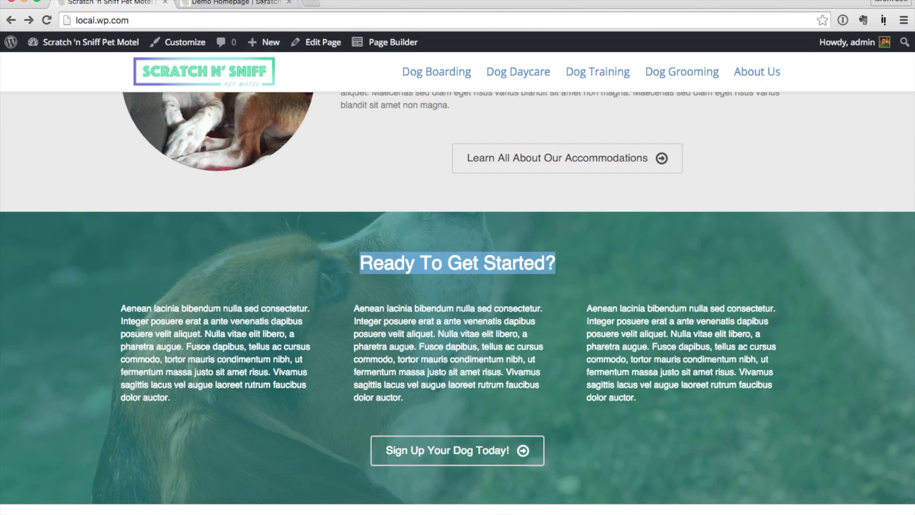
pyautogui.click(261, 2)
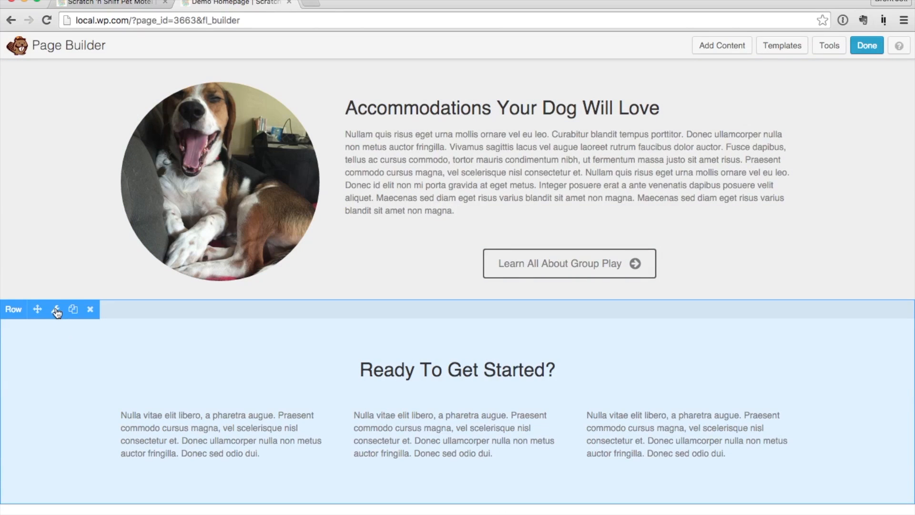
pyautogui.click(56, 311)
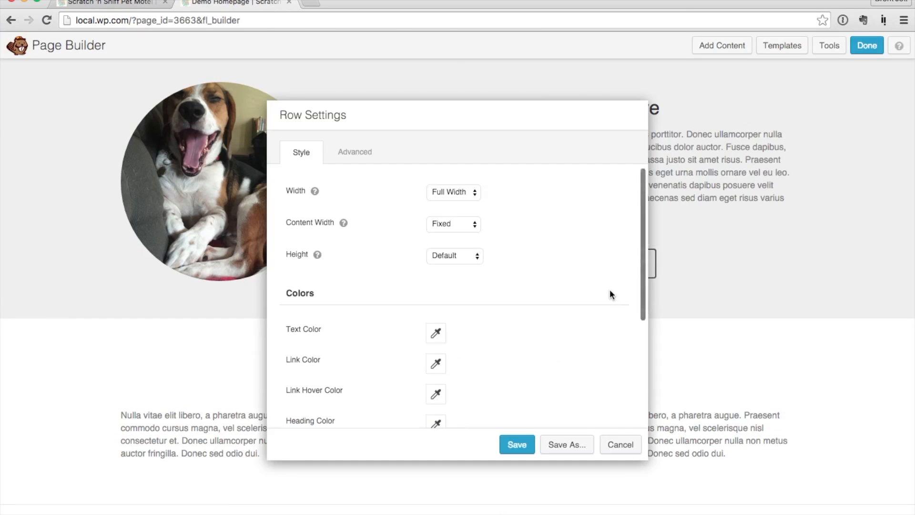
pyautogui.scroll(-3, 465, 291)
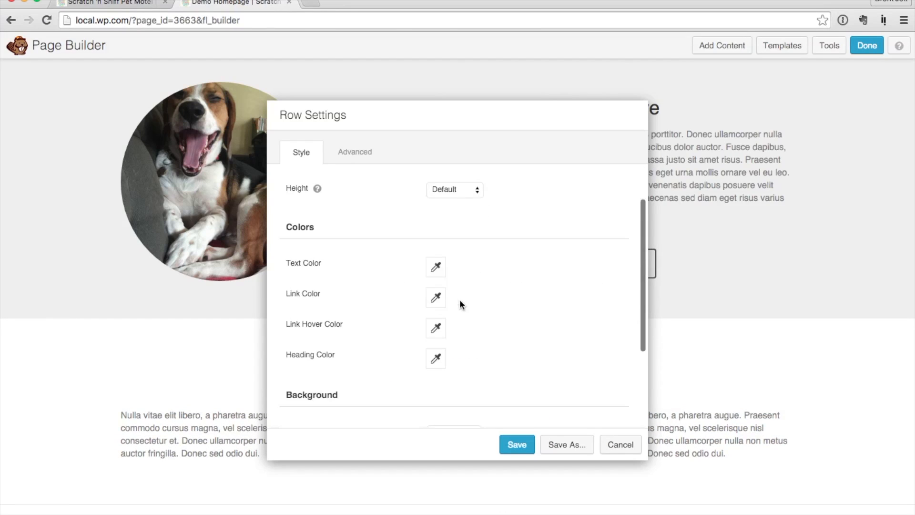
pyautogui.click(435, 263)
pyautogui.moveTo(450, 337); pyautogui.dragTo(388, 239)
pyautogui.click(396, 274)
# Step: Set the row's background type to Photo and use BRJ_9186.jpg from the media library
pyautogui.scroll(-5, 523, 376)
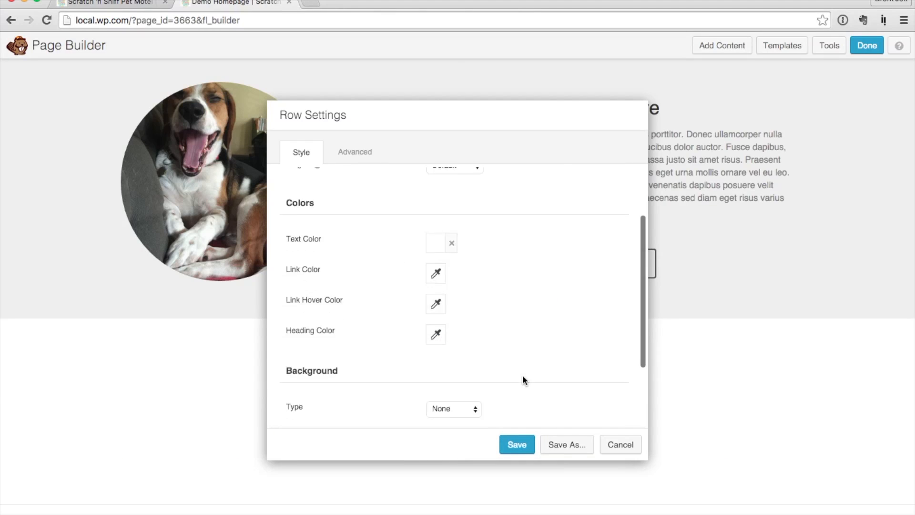
pyautogui.click(467, 313)
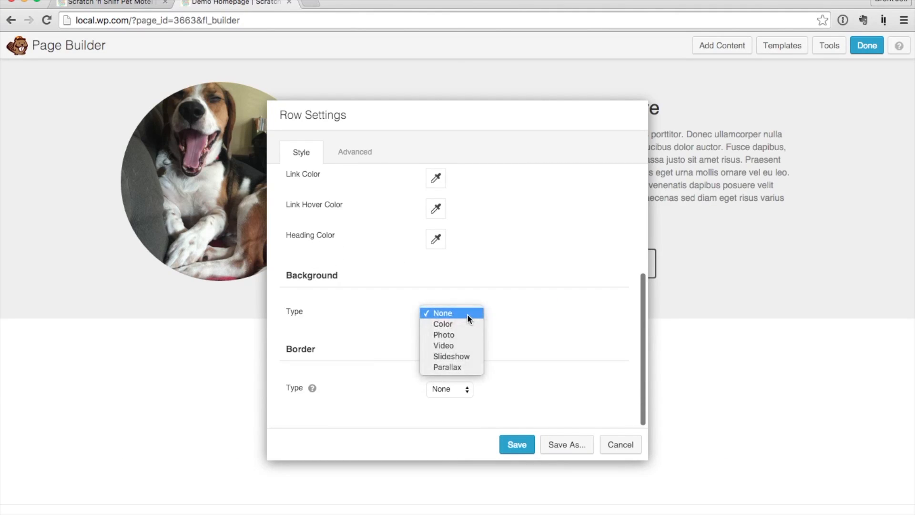
pyautogui.click(462, 331)
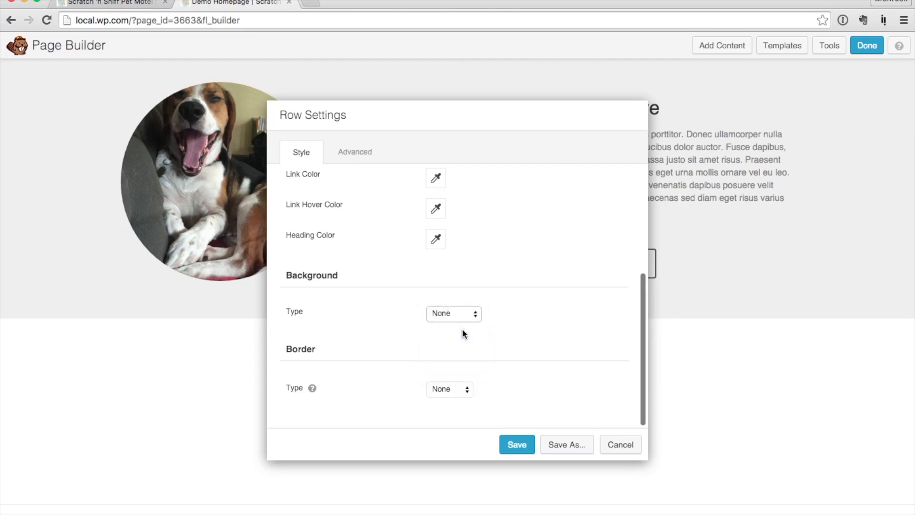
pyautogui.click(448, 388)
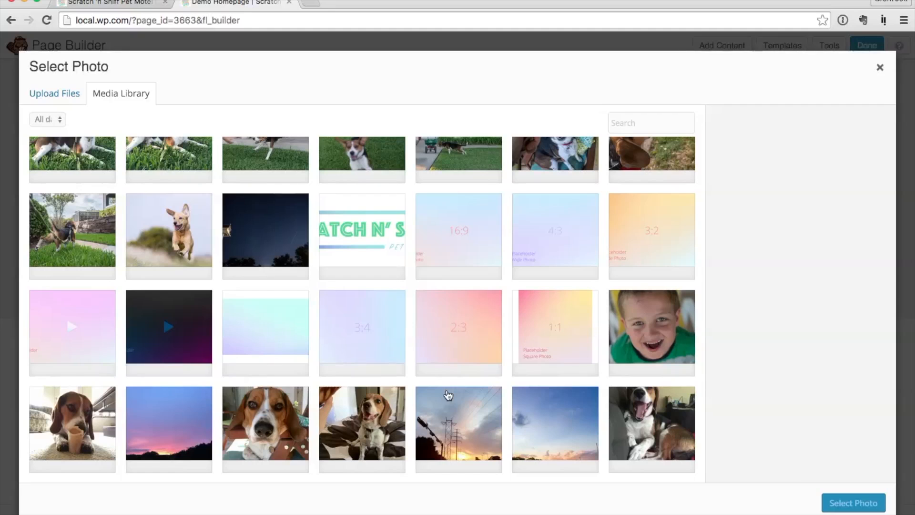
pyautogui.scroll(2, 275, 363)
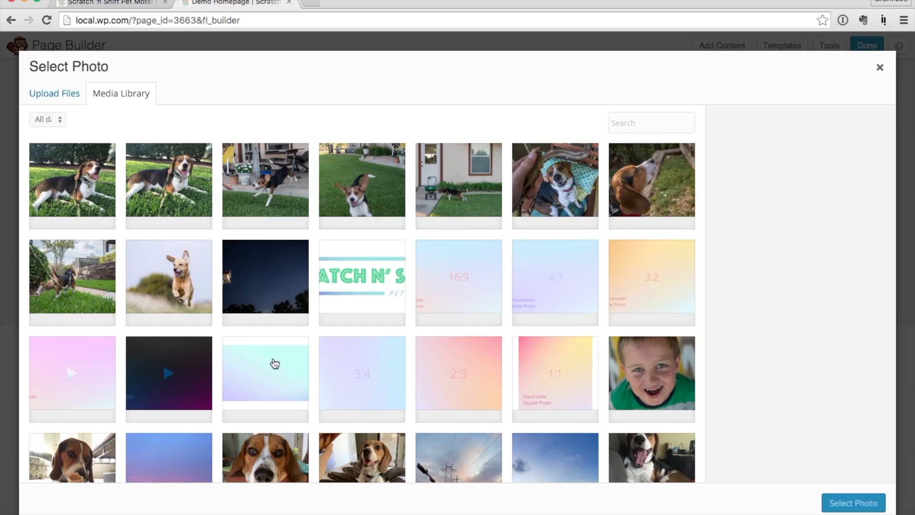
pyautogui.click(615, 131)
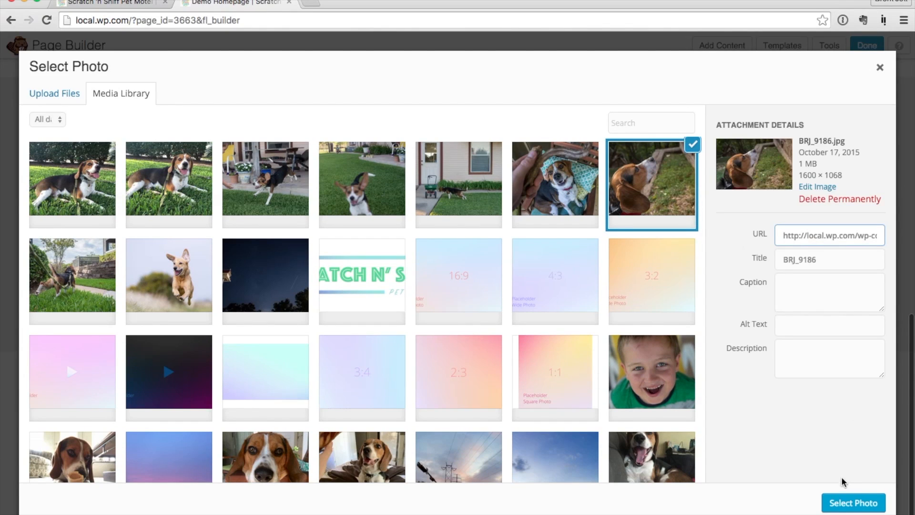
pyautogui.click(844, 503)
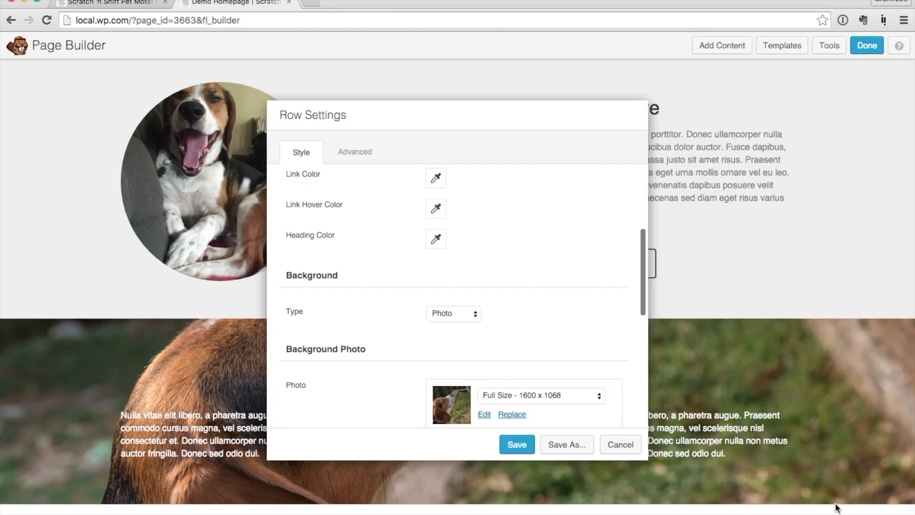
# Step: Give the row's background photo a dark green overlay color
pyautogui.scroll(-10, 589, 301)
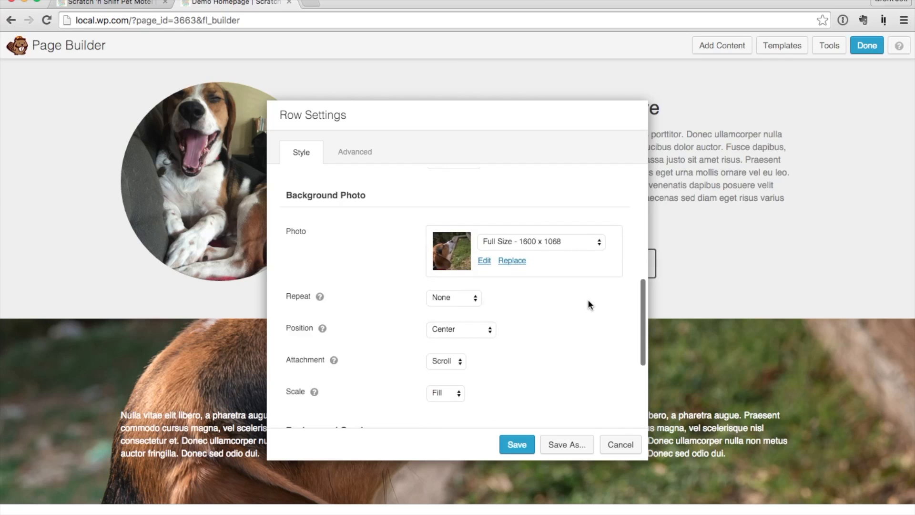
pyautogui.moveTo(496, 115); pyautogui.dragTo(694, 52)
pyautogui.scroll(-2, 677, 302)
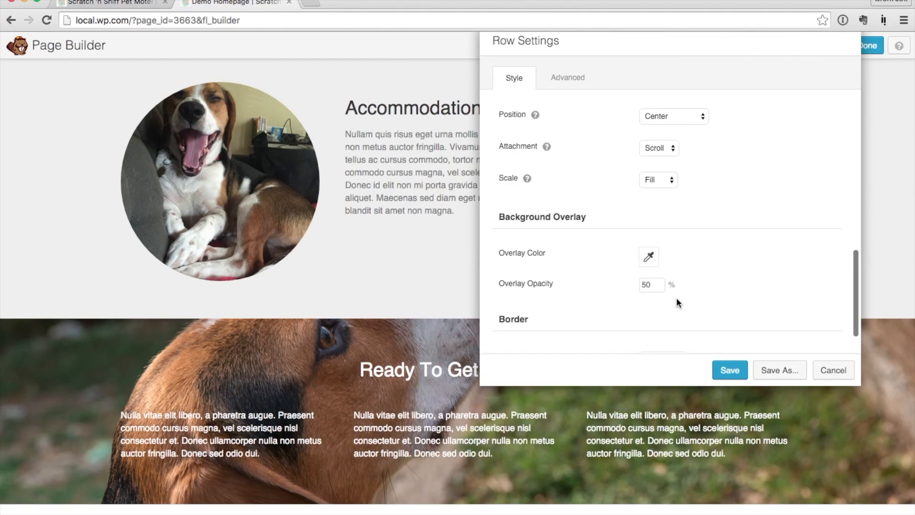
pyautogui.click(650, 256)
pyautogui.click(693, 393)
pyautogui.click(748, 327)
pyautogui.click(709, 370)
pyautogui.moveTo(706, 420); pyautogui.dragTo(702, 421)
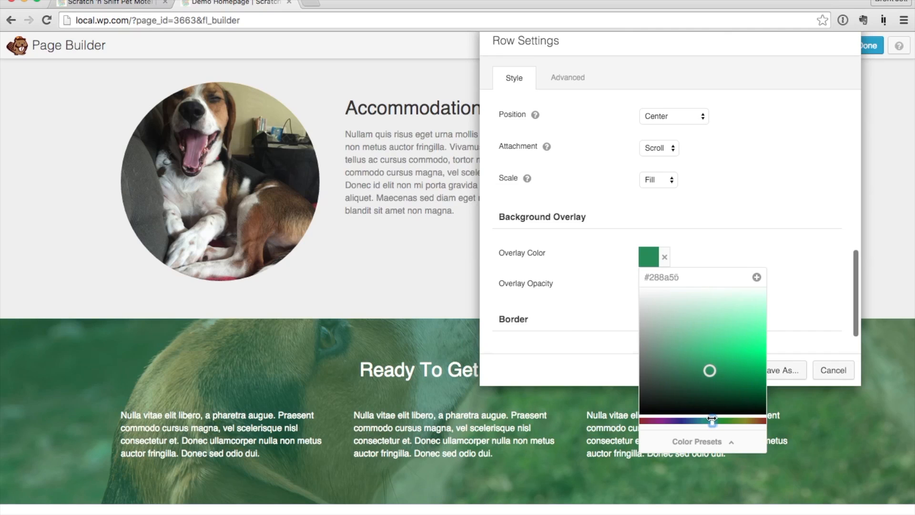
pyautogui.click(706, 240)
# Step: Set the row's overlay opacity to 80% and save the row settings
pyautogui.click(646, 284)
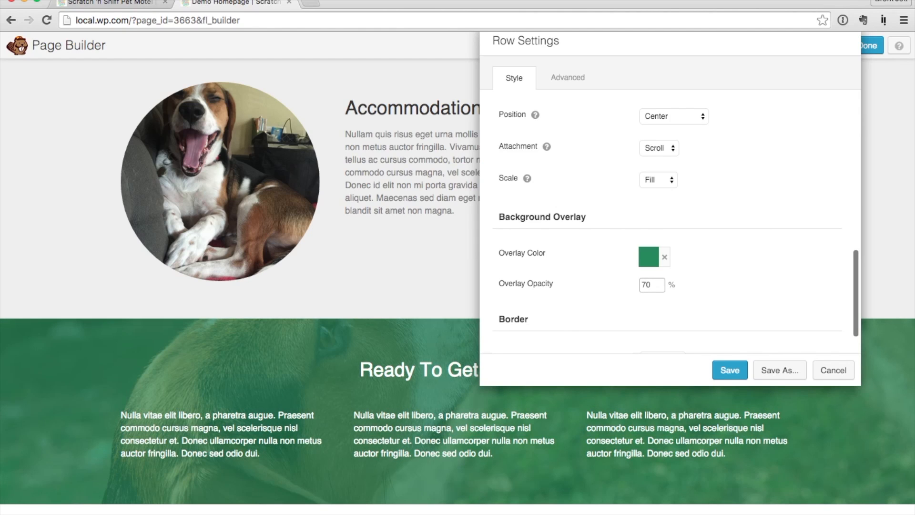
pyautogui.write('7')
pyautogui.press('BackSpace')
pyautogui.write('8')
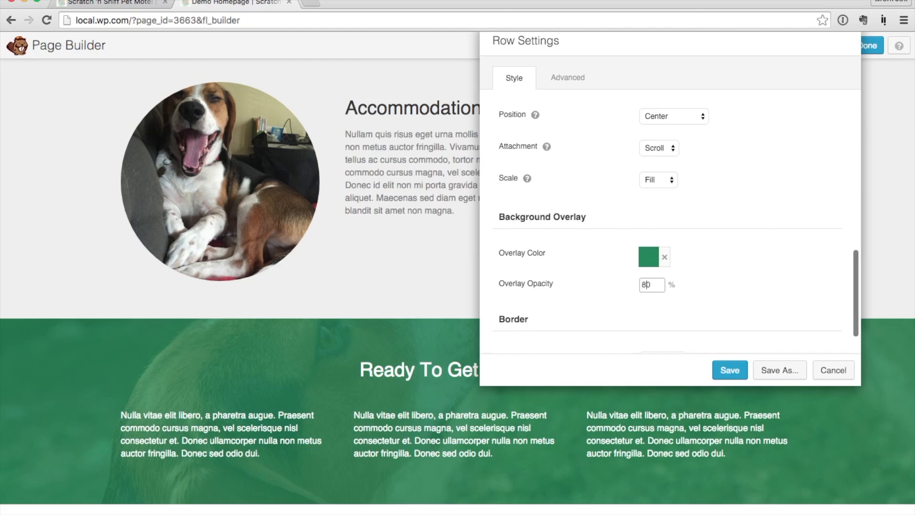
pyautogui.click(730, 371)
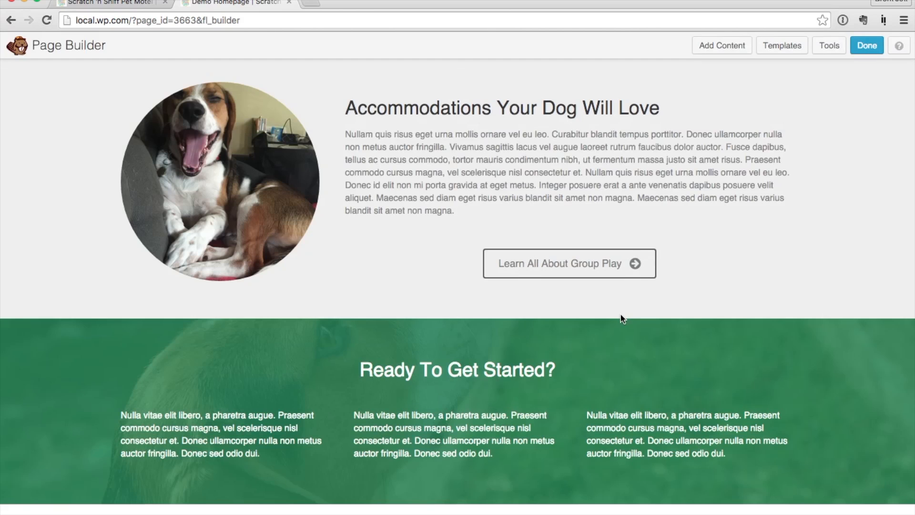
# Step: Duplicate the "Learn All About Group Play" button in the accommodations row and move the copy below the three text columns
pyautogui.moveTo(521, 268)
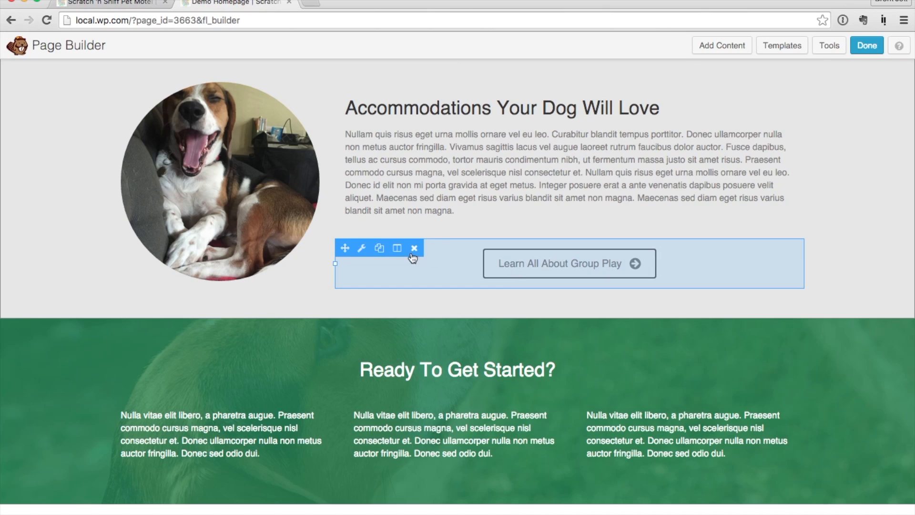
pyautogui.click(378, 249)
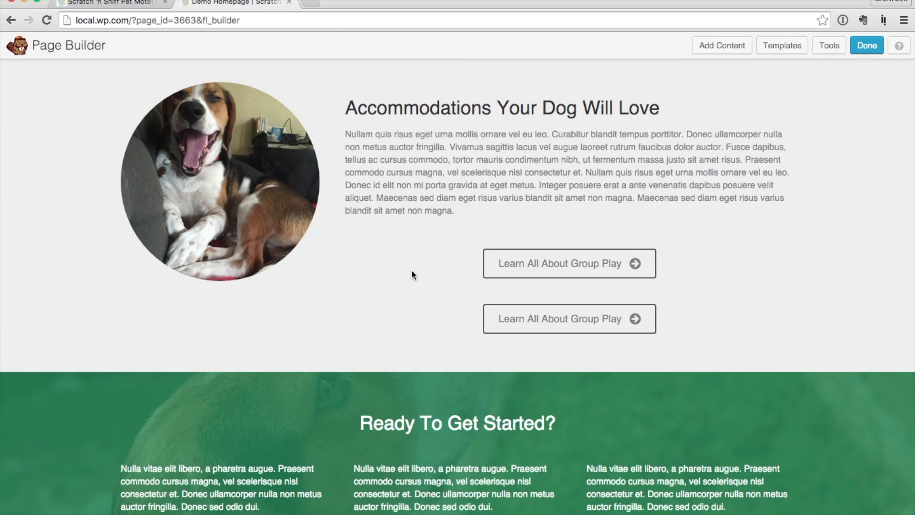
pyautogui.moveTo(426, 304)
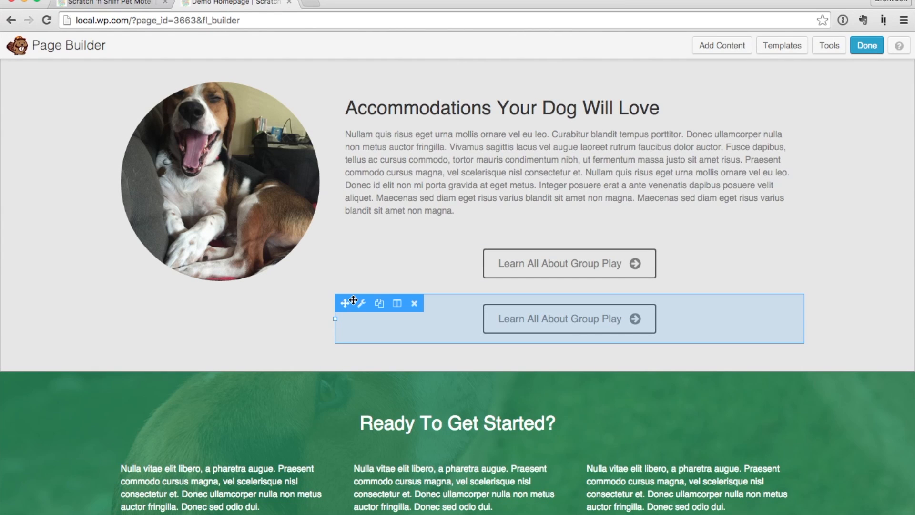
pyautogui.moveTo(345, 302); pyautogui.dragTo(286, 459)
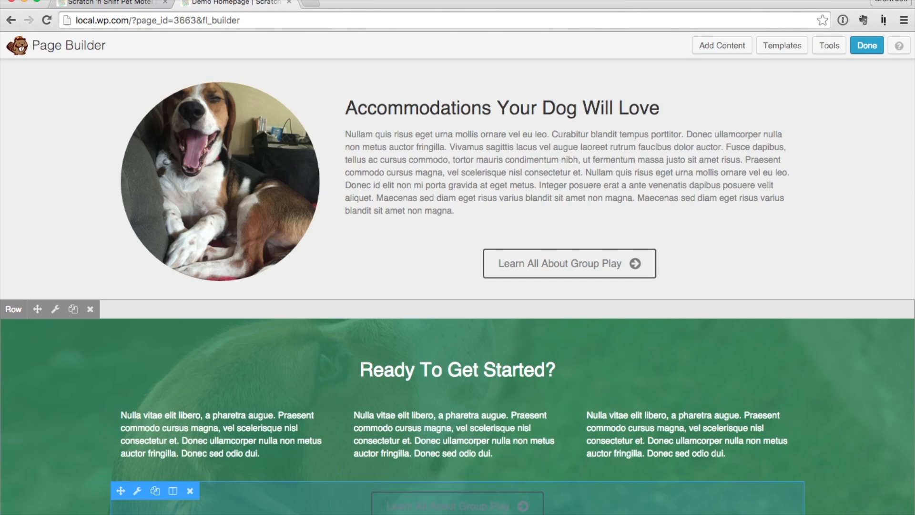
# Step: Clear the copied button's text color, set its background color to white (#ffffff), and save it
pyautogui.click(469, 511)
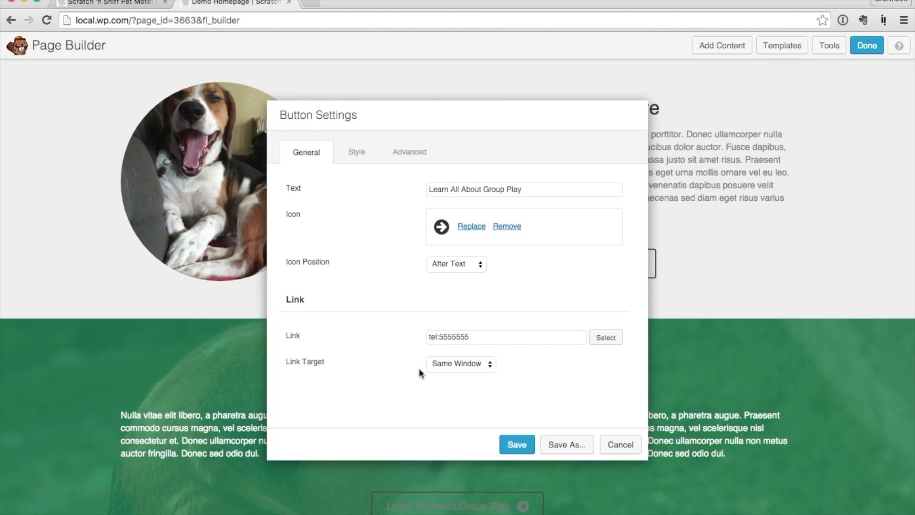
pyautogui.click(355, 151)
pyautogui.moveTo(394, 113); pyautogui.dragTo(630, 66)
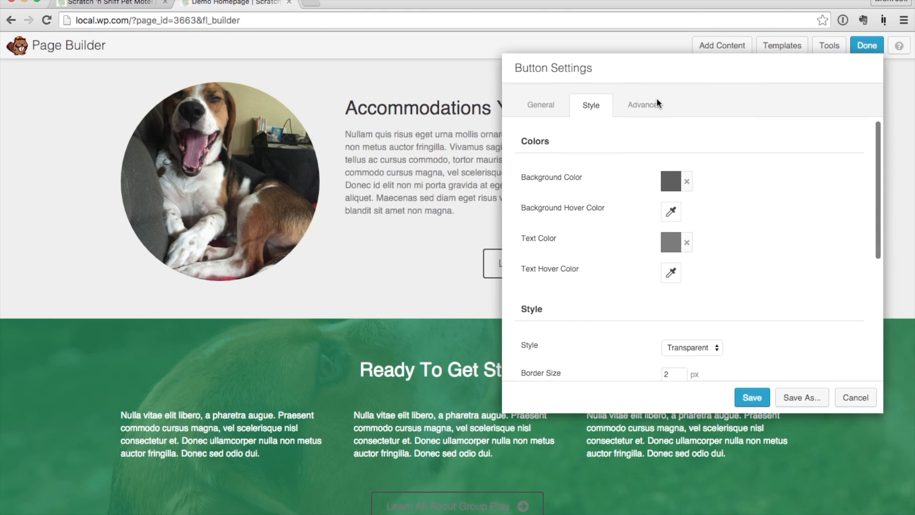
pyautogui.click(687, 243)
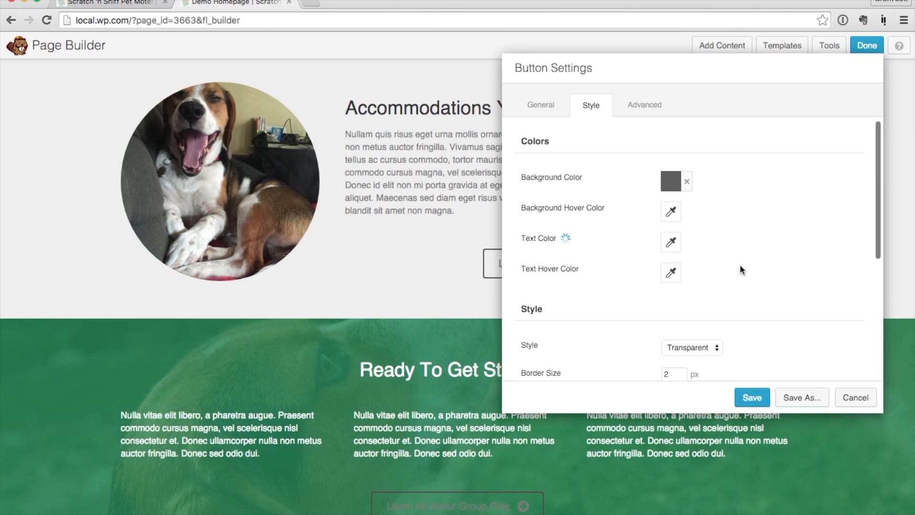
pyautogui.click(674, 179)
pyautogui.moveTo(679, 260); pyautogui.dragTo(642, 170)
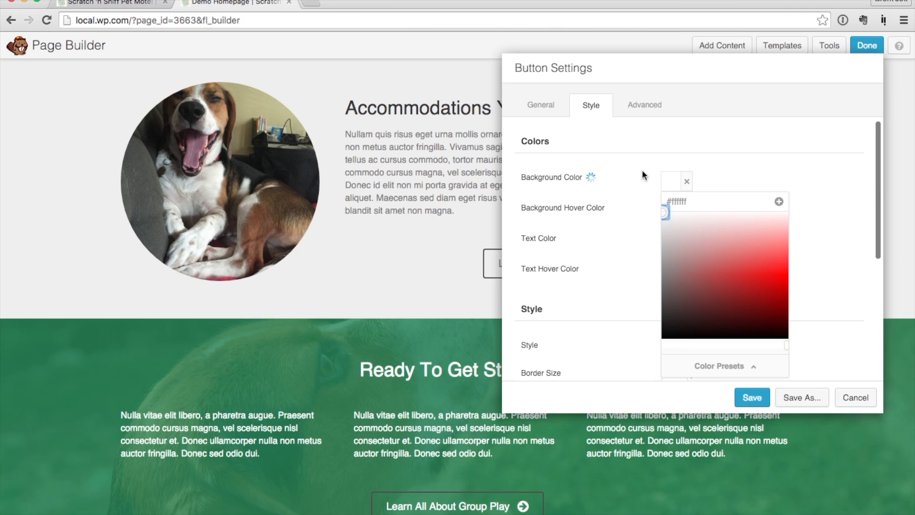
pyautogui.click(642, 170)
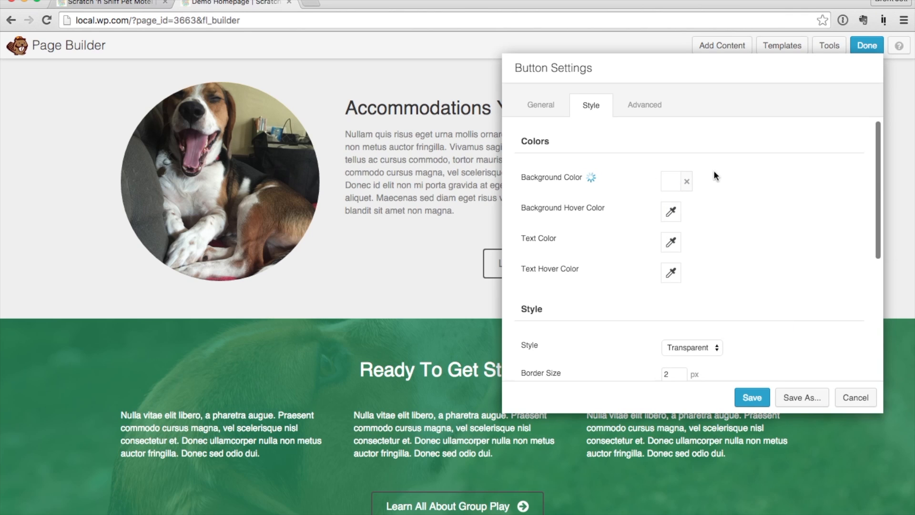
pyautogui.click(749, 400)
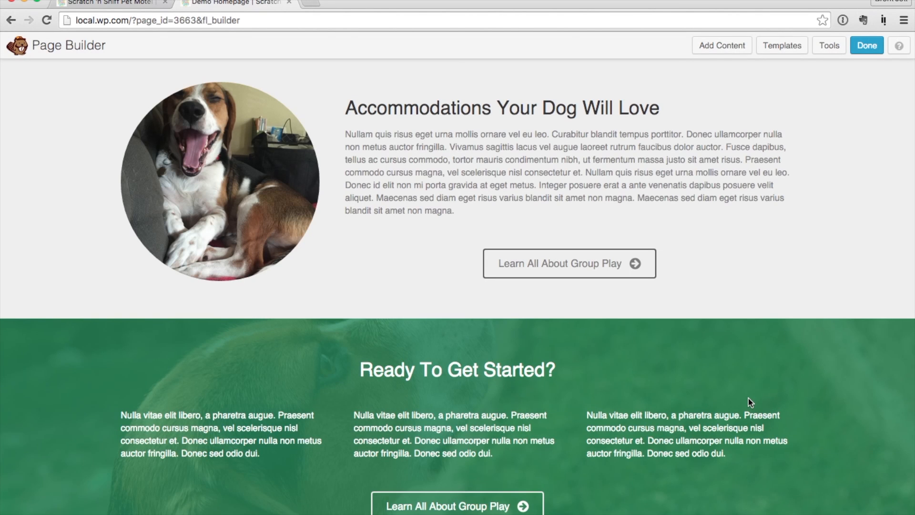
pyautogui.scroll(-2, 748, 399)
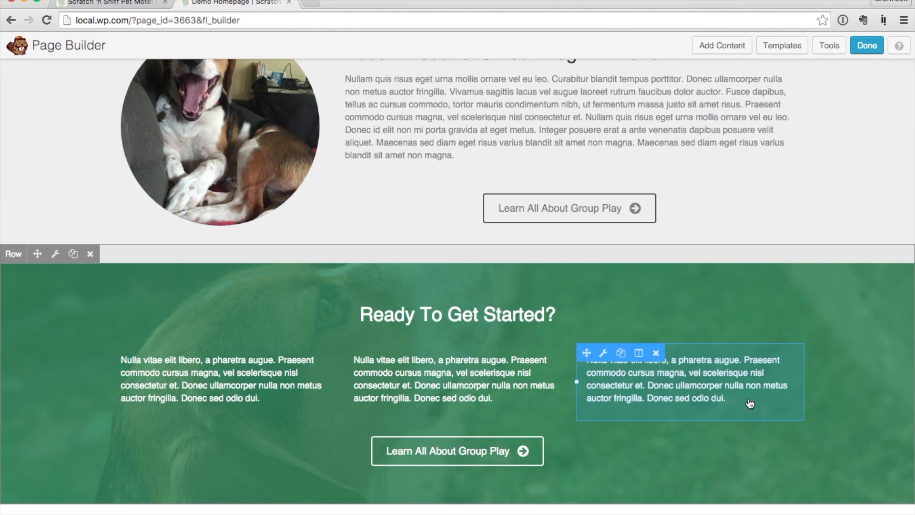